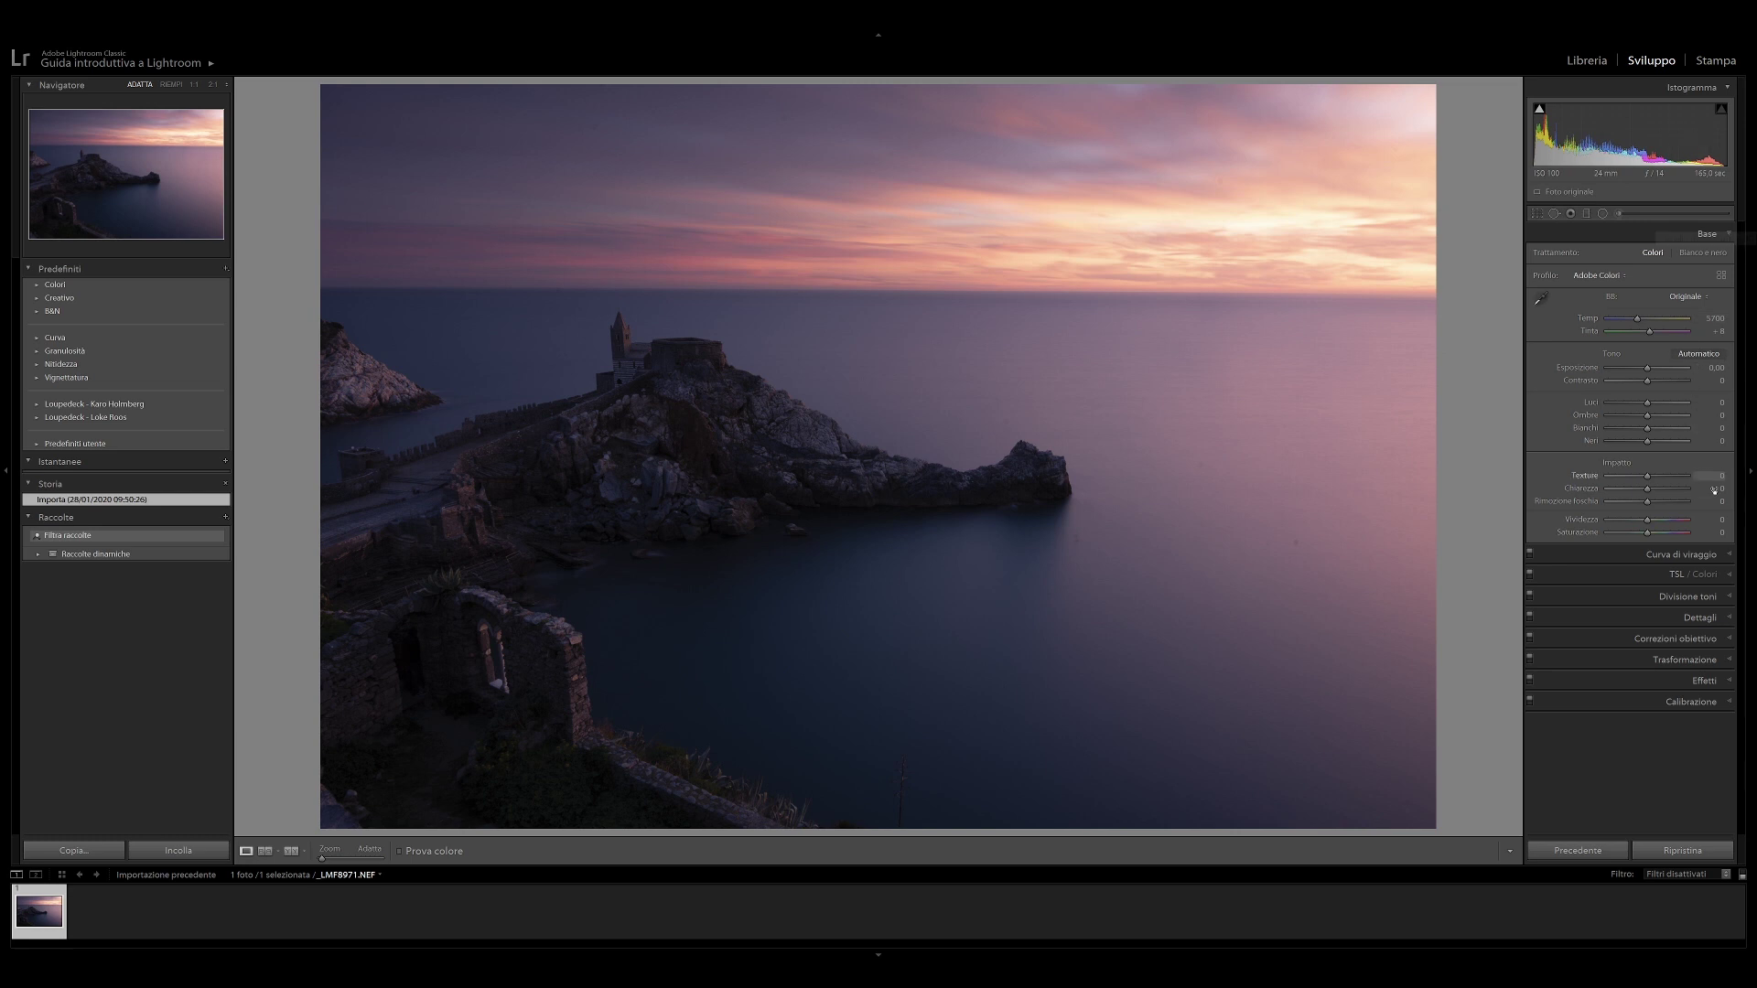
Remove chromatic aberration and sharpen with Detail 100, Amount 51, Masking 21
left_click(1695, 640)
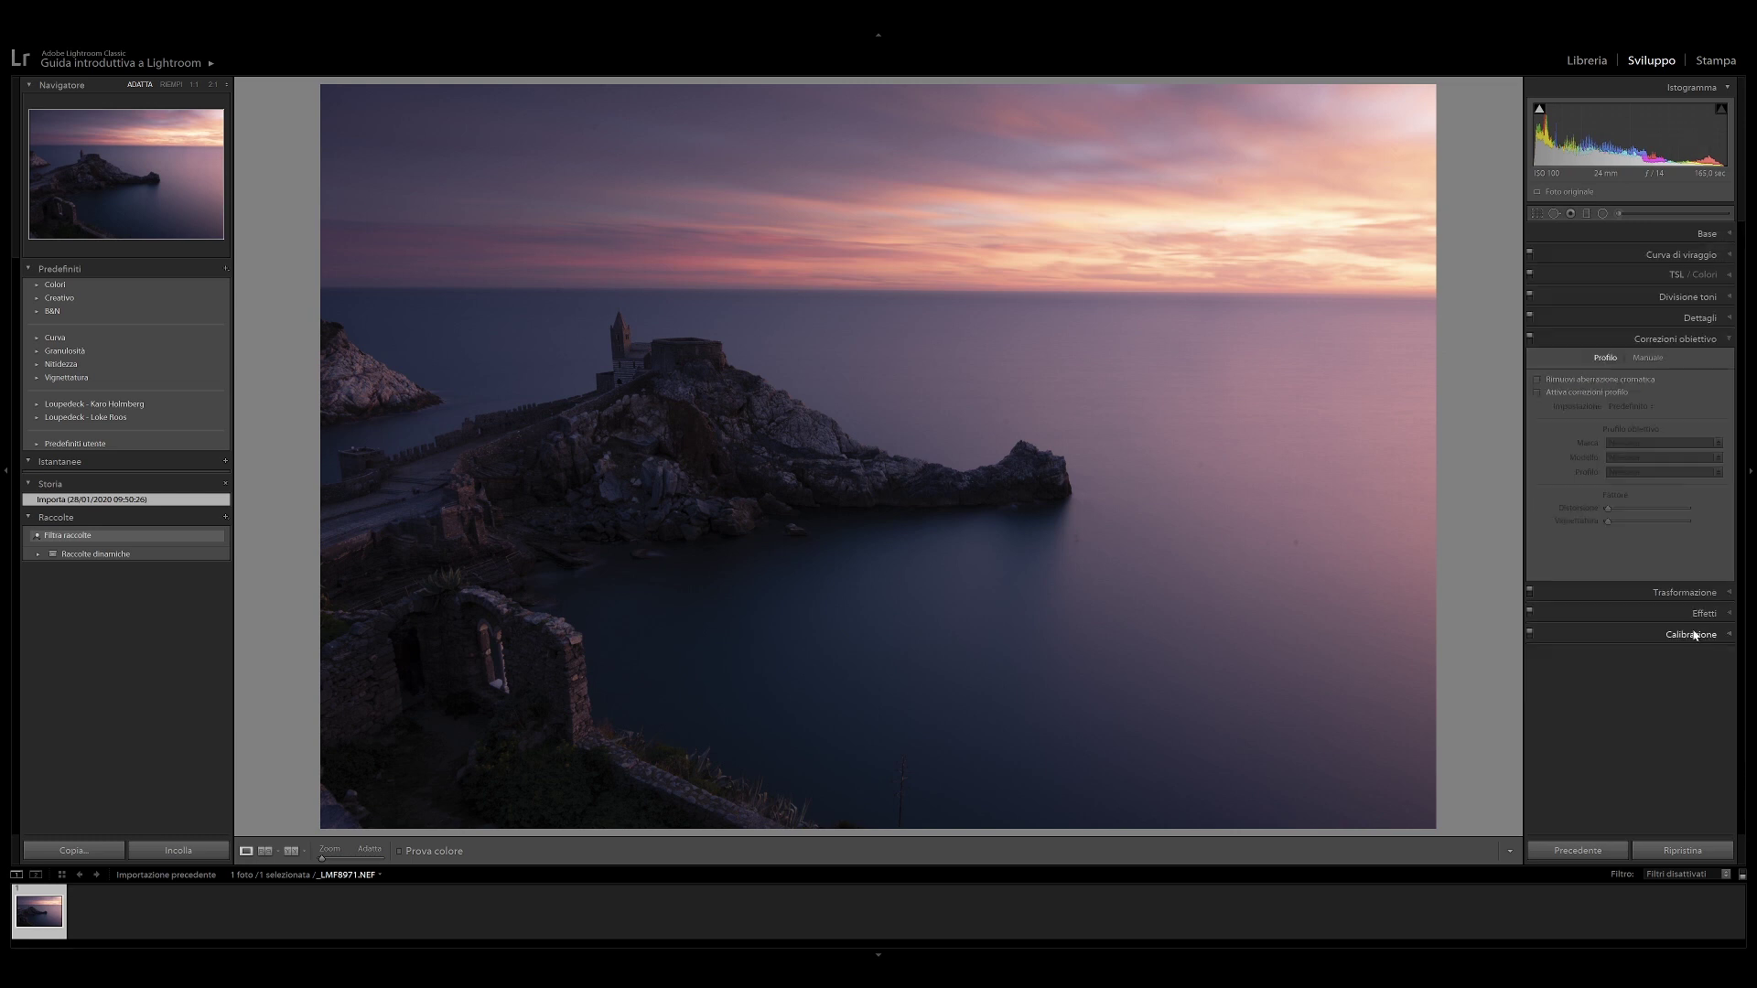
left_click(1594, 383)
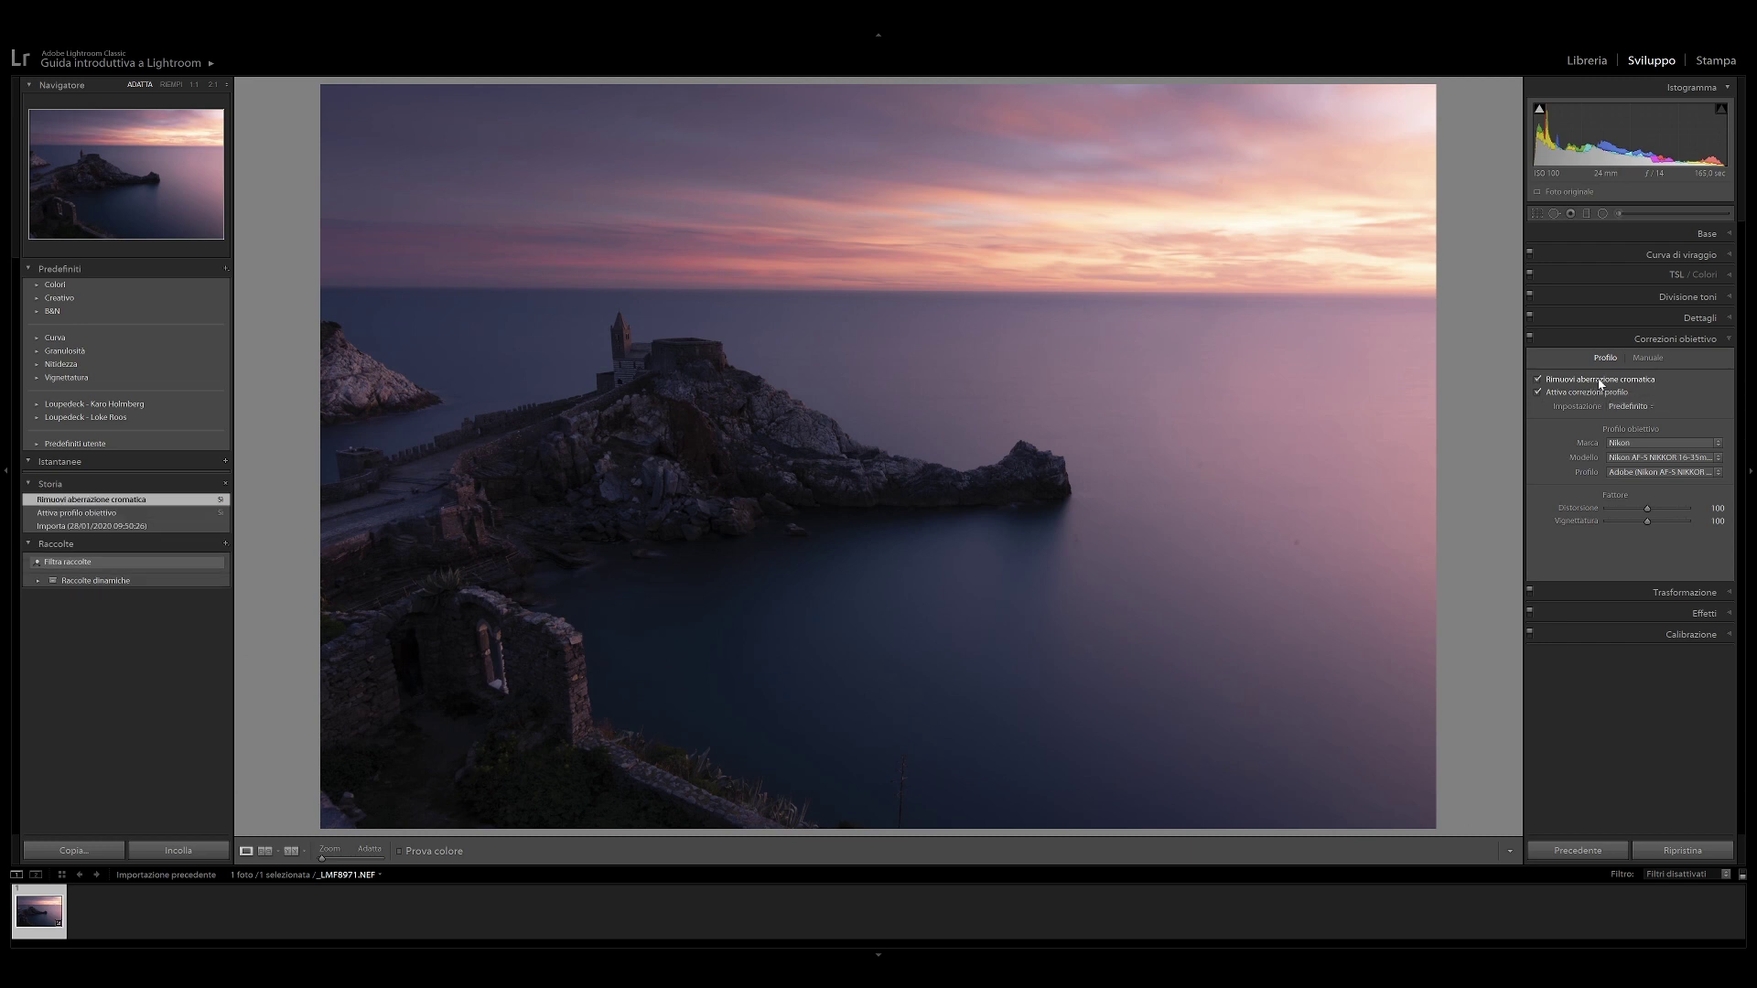
left_click(1691, 321)
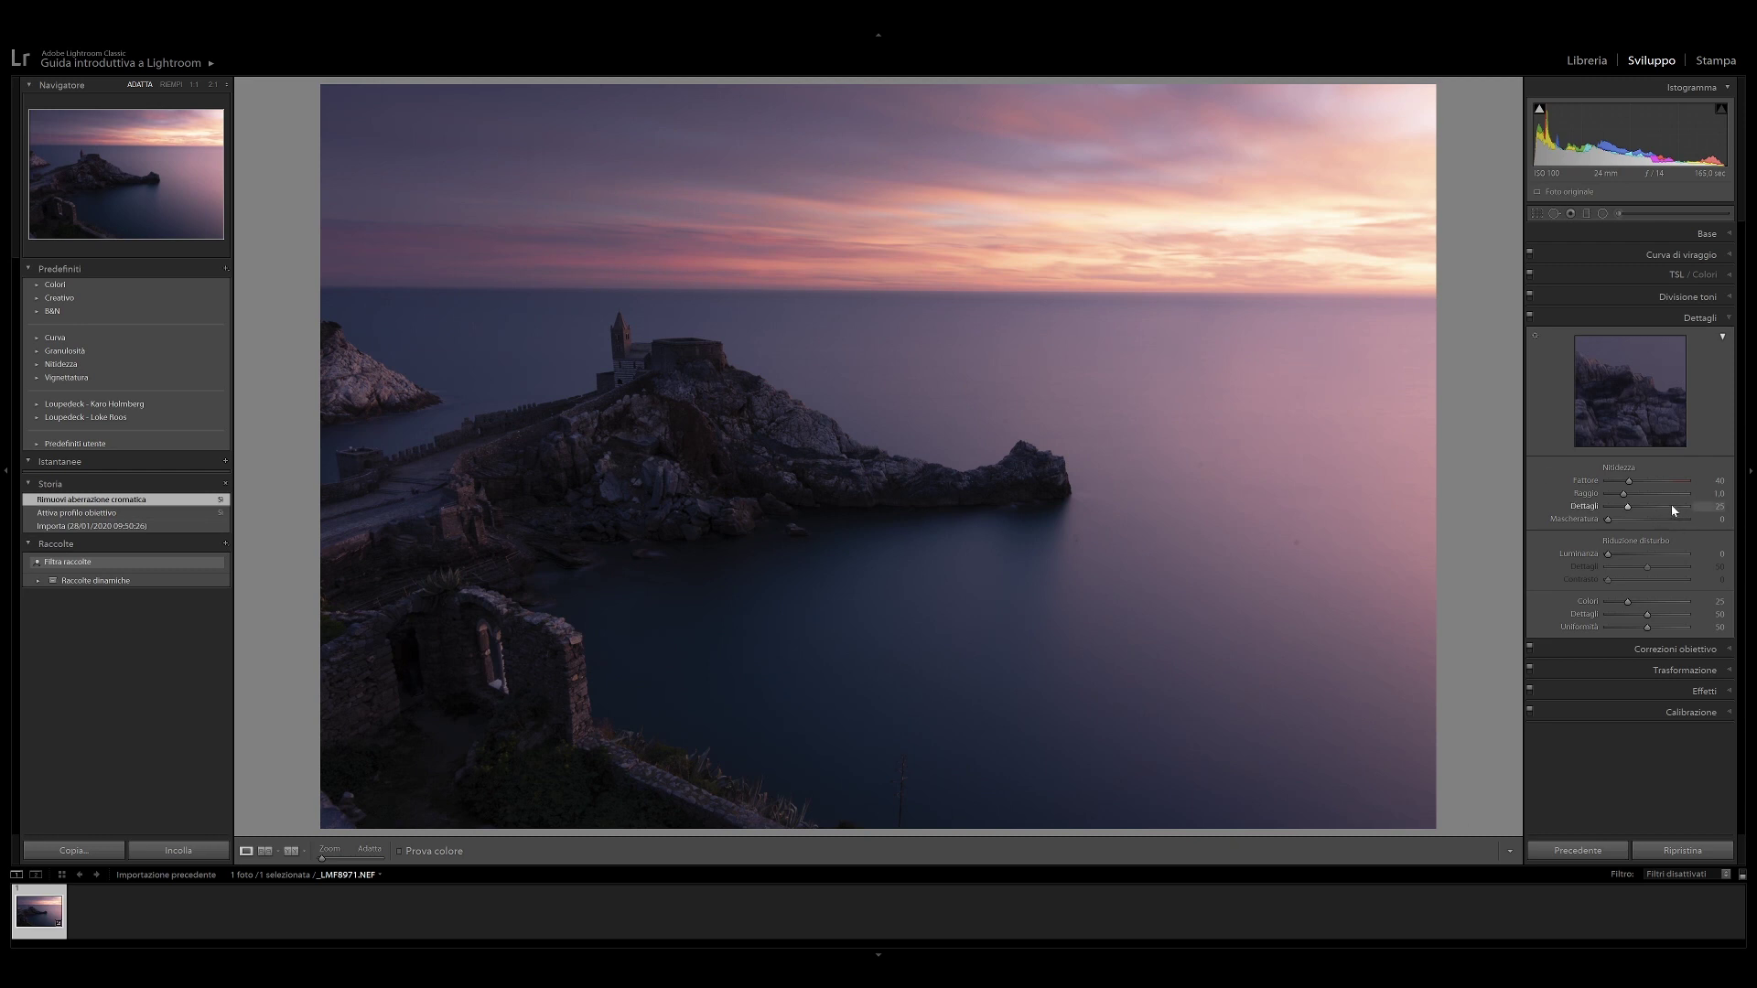
left_click_drag(1670, 506, 1704, 506)
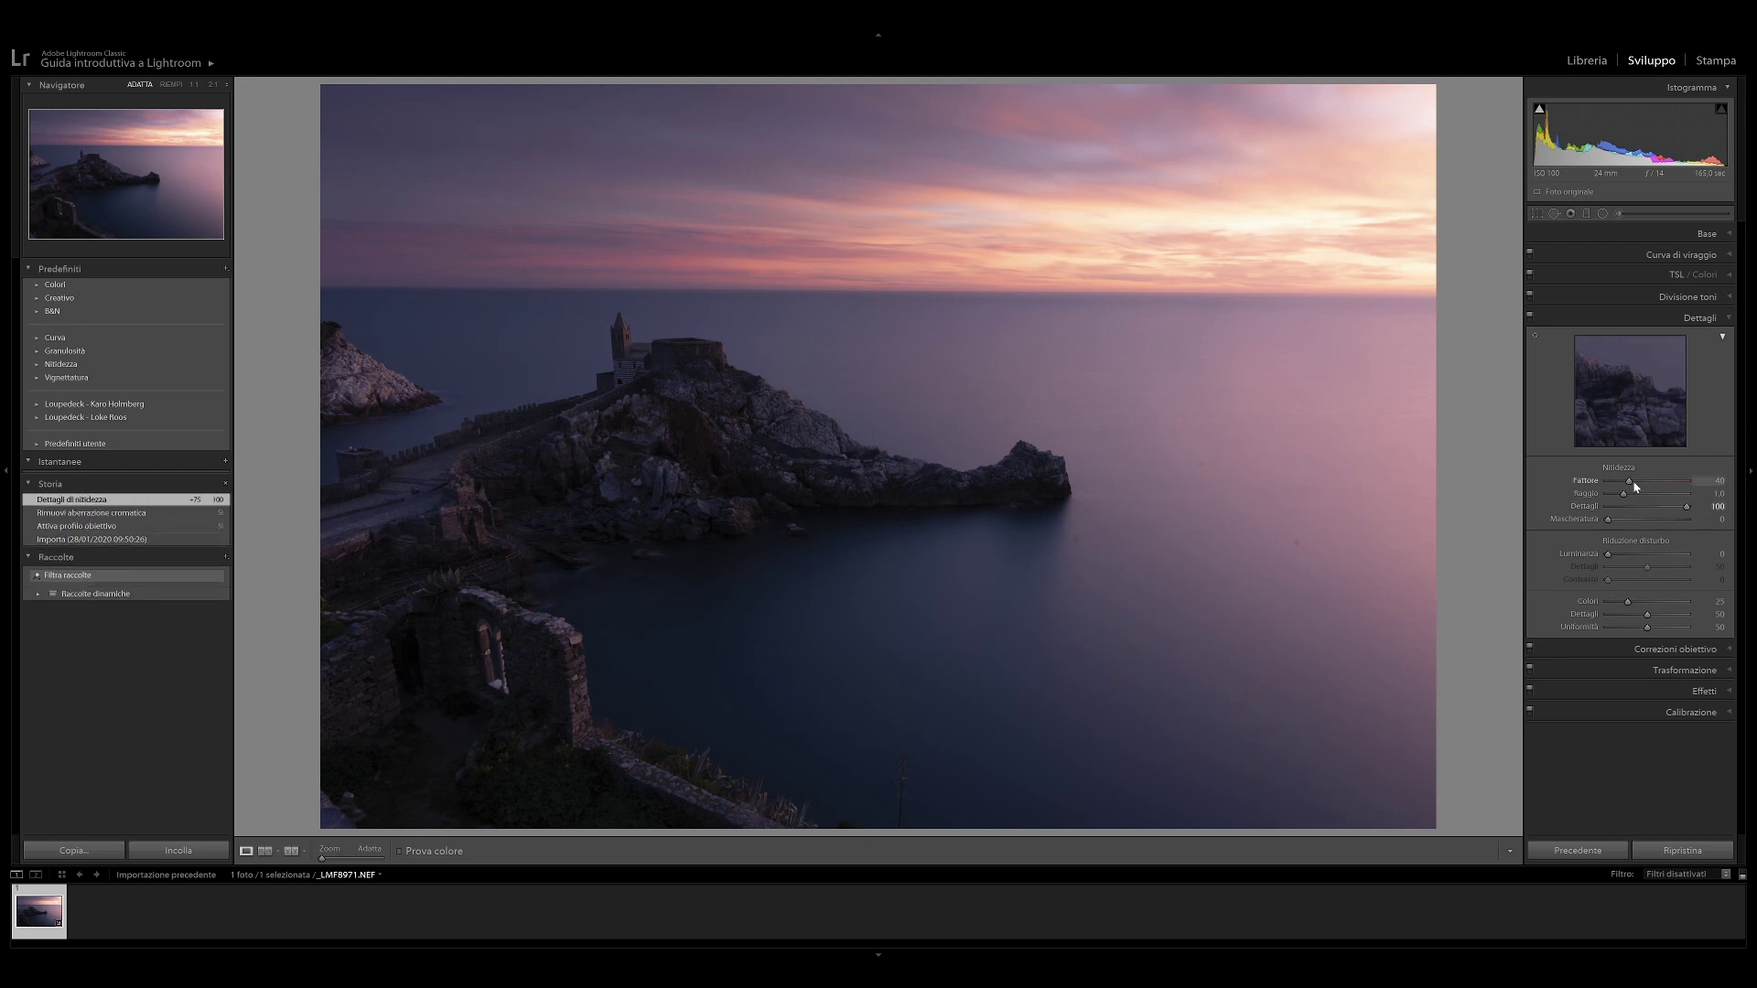
left_click_drag(1638, 482, 1624, 519)
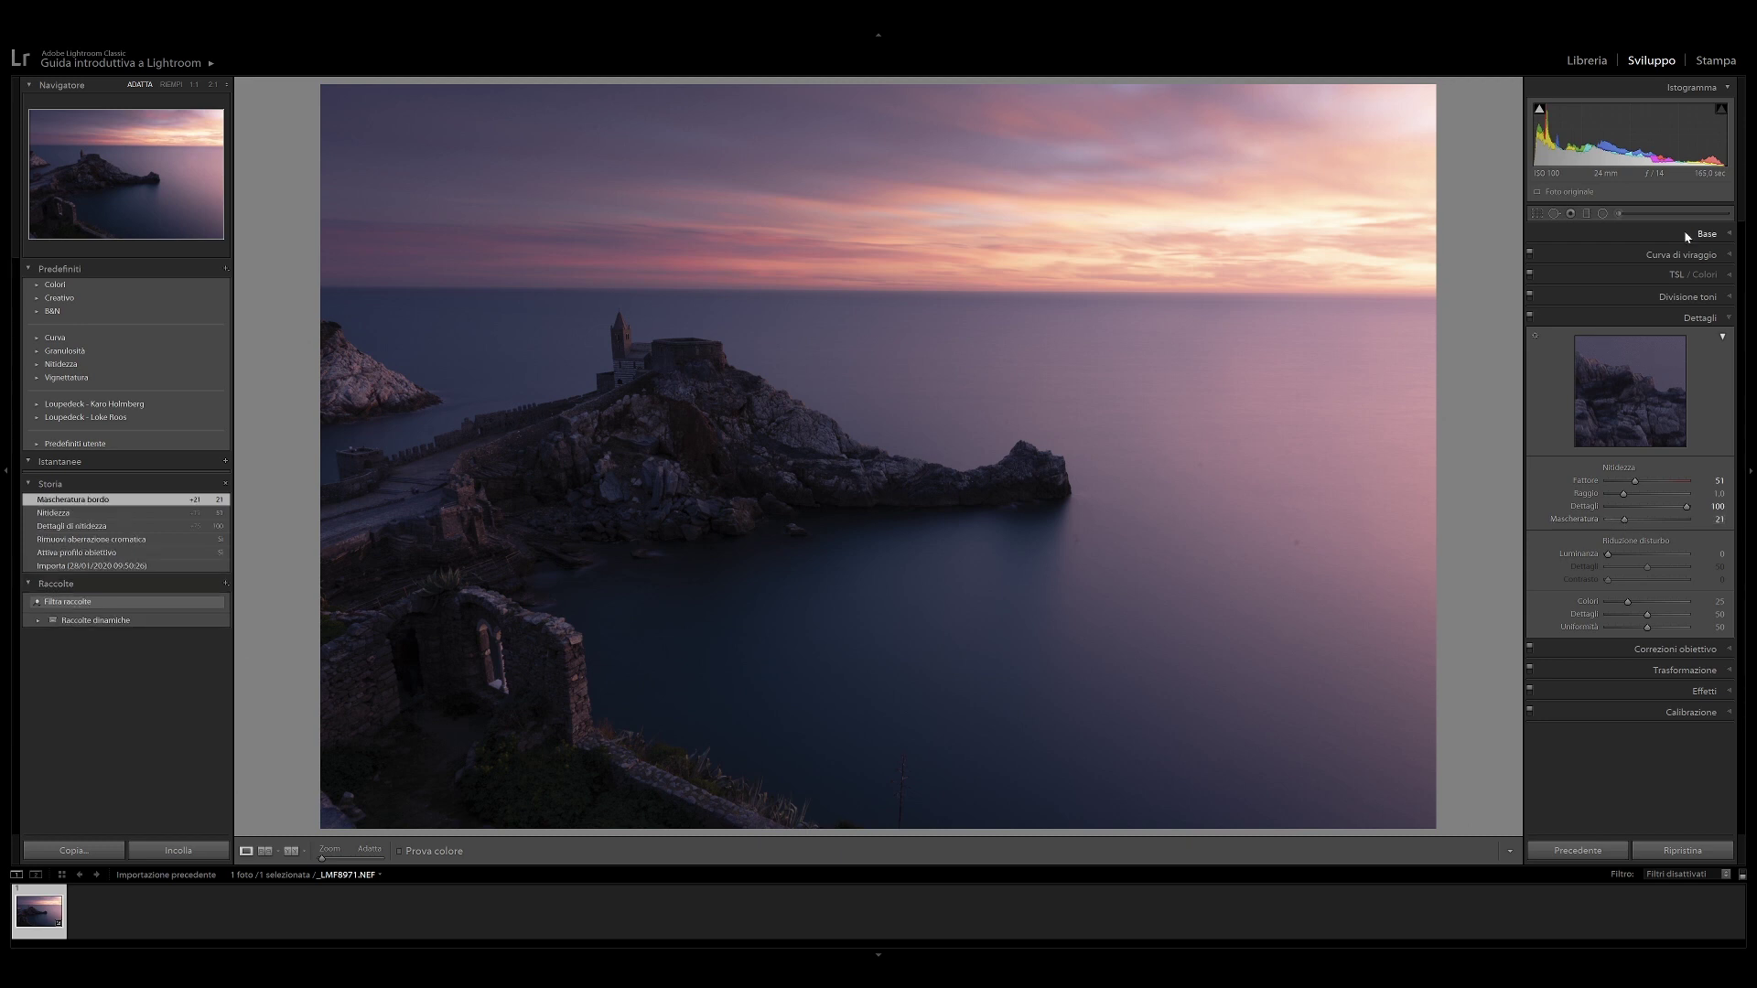
left_click(1688, 235)
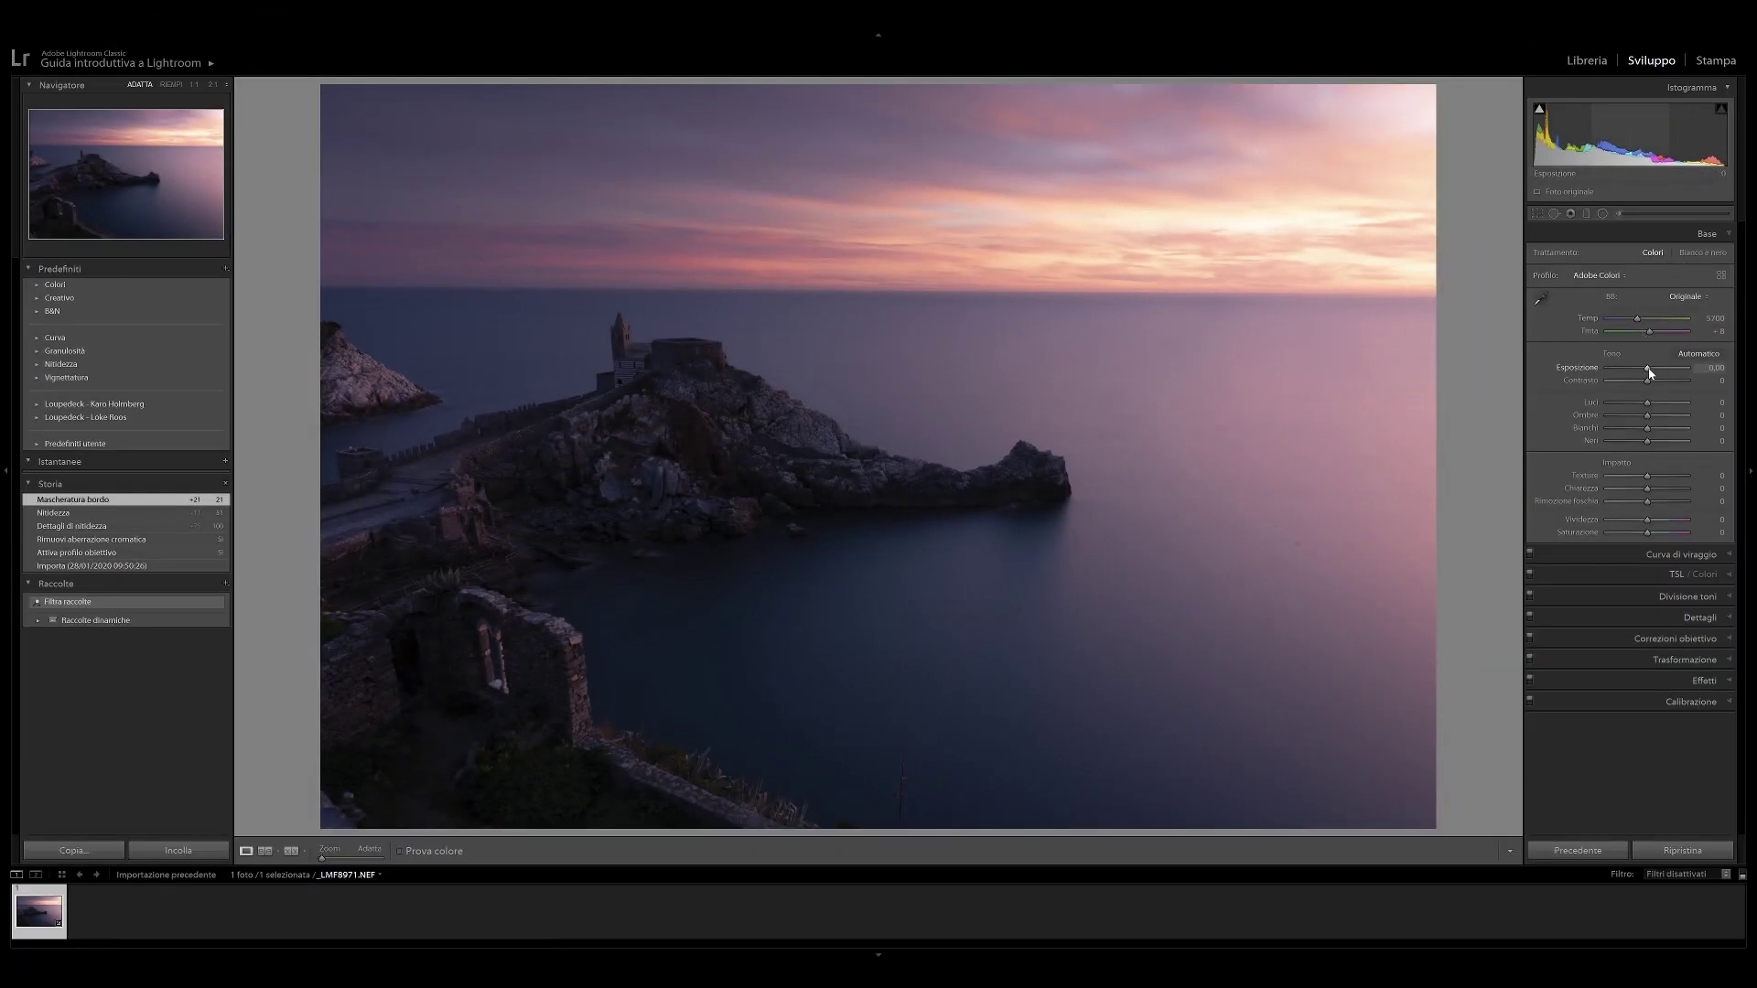
Set the Basic sliders to exposure +1,05, highlights −49, shadows +12, blacks +4, vibrance +7
left_click_drag(1649, 372, 1656, 373)
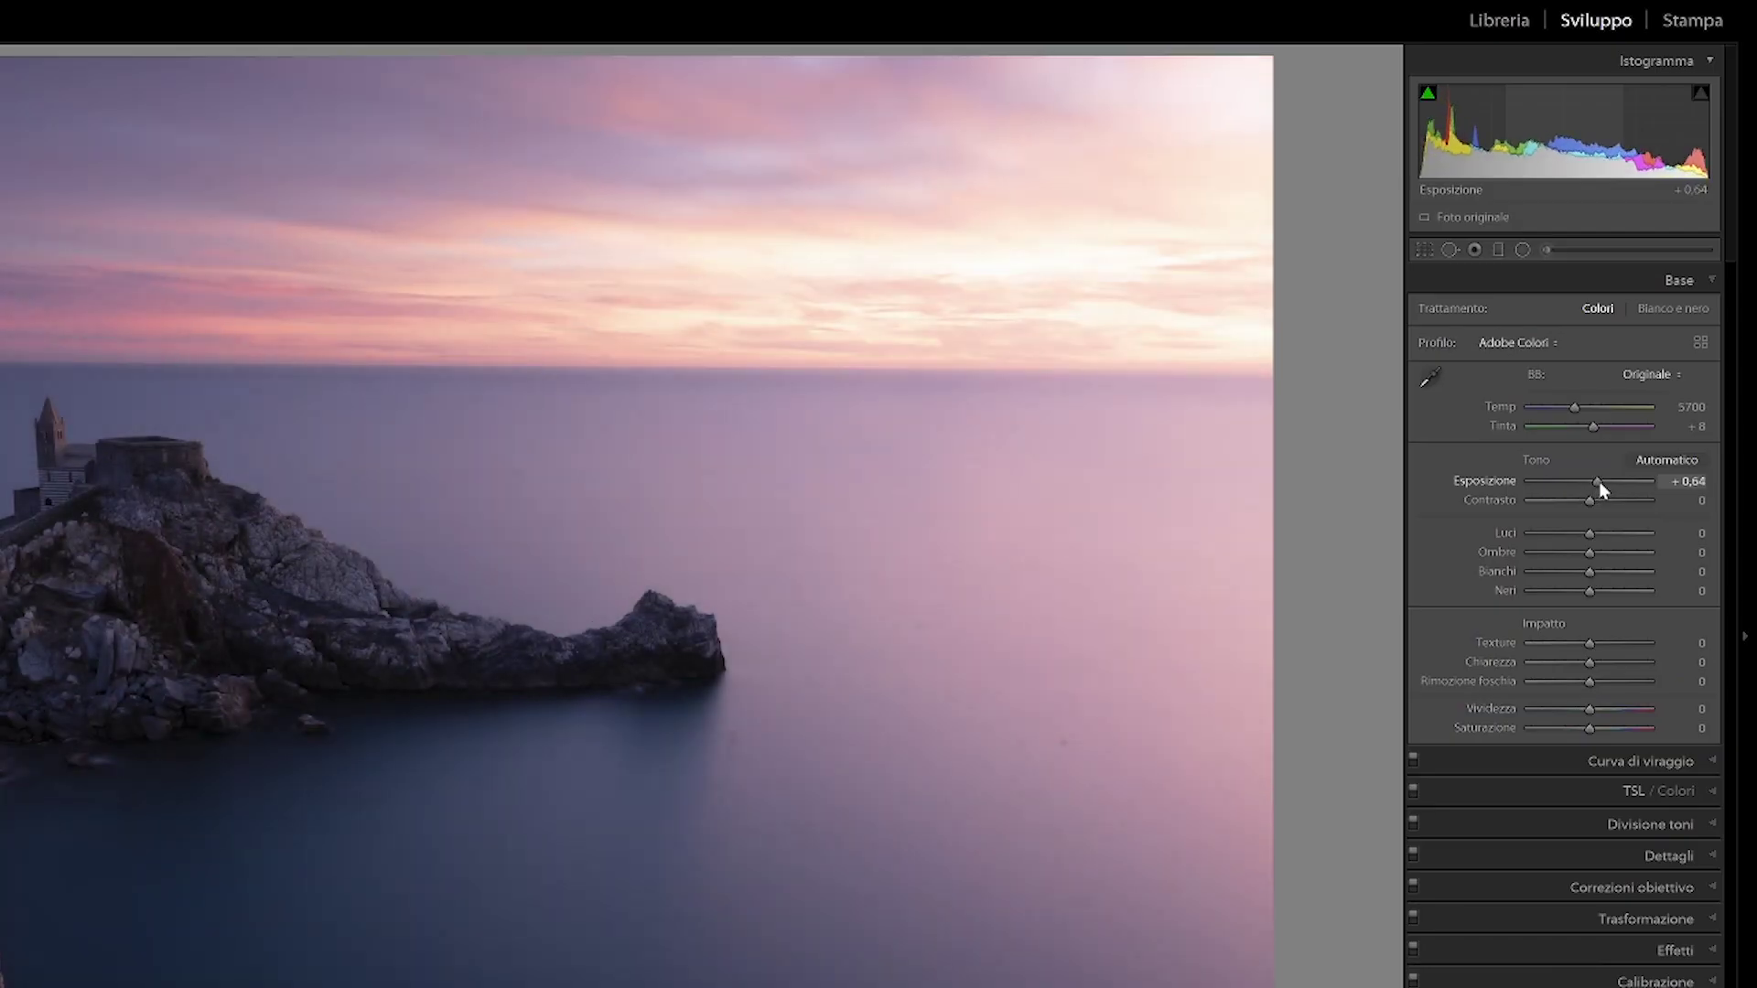
left_click_drag(1601, 490, 1605, 480)
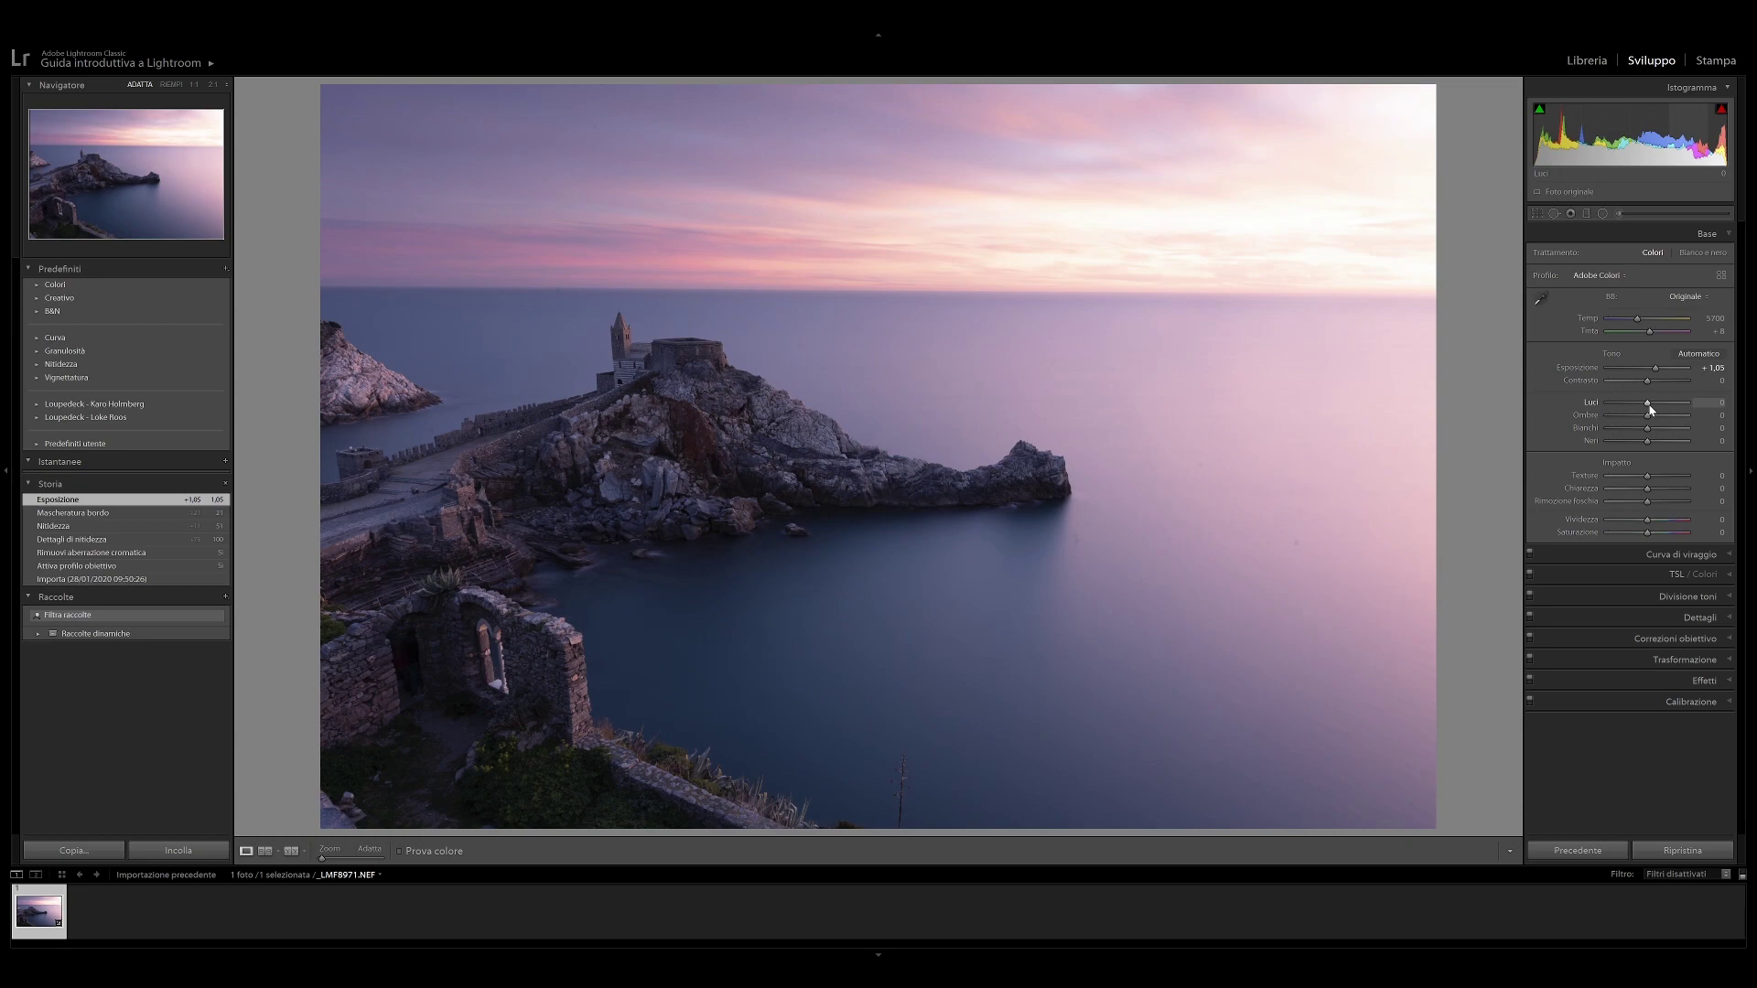
left_click_drag(1650, 405, 1561, 531)
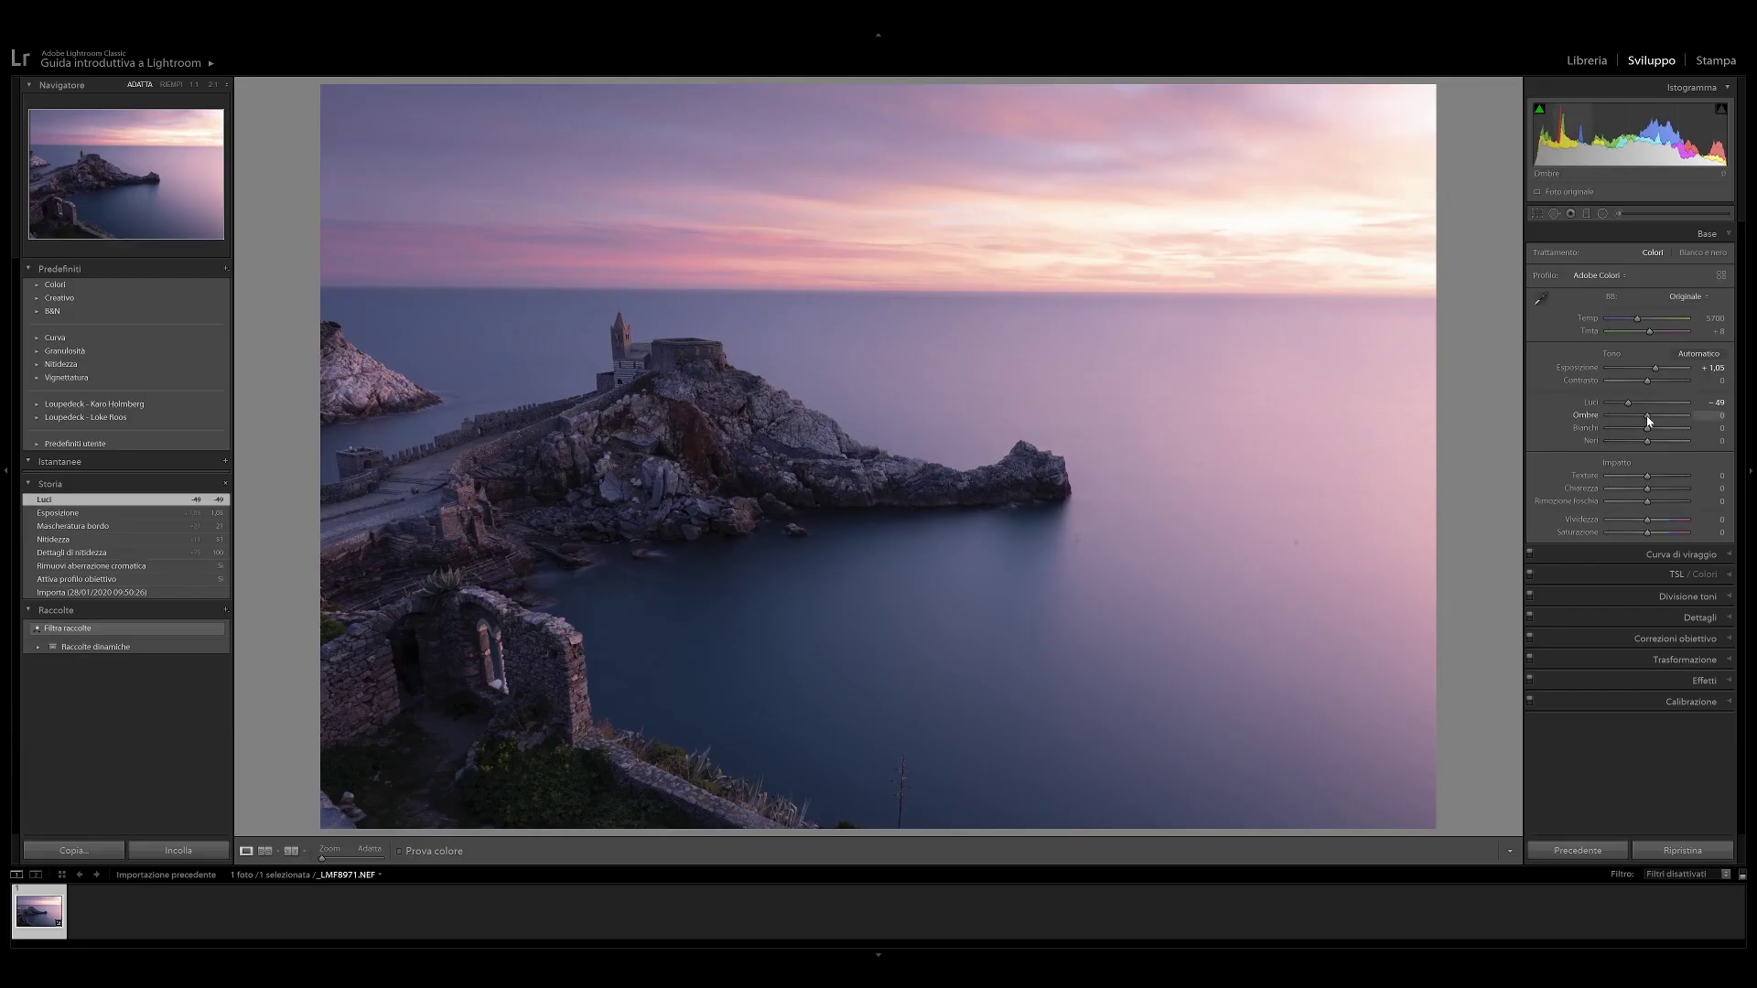
left_click_drag(1649, 422, 1652, 419)
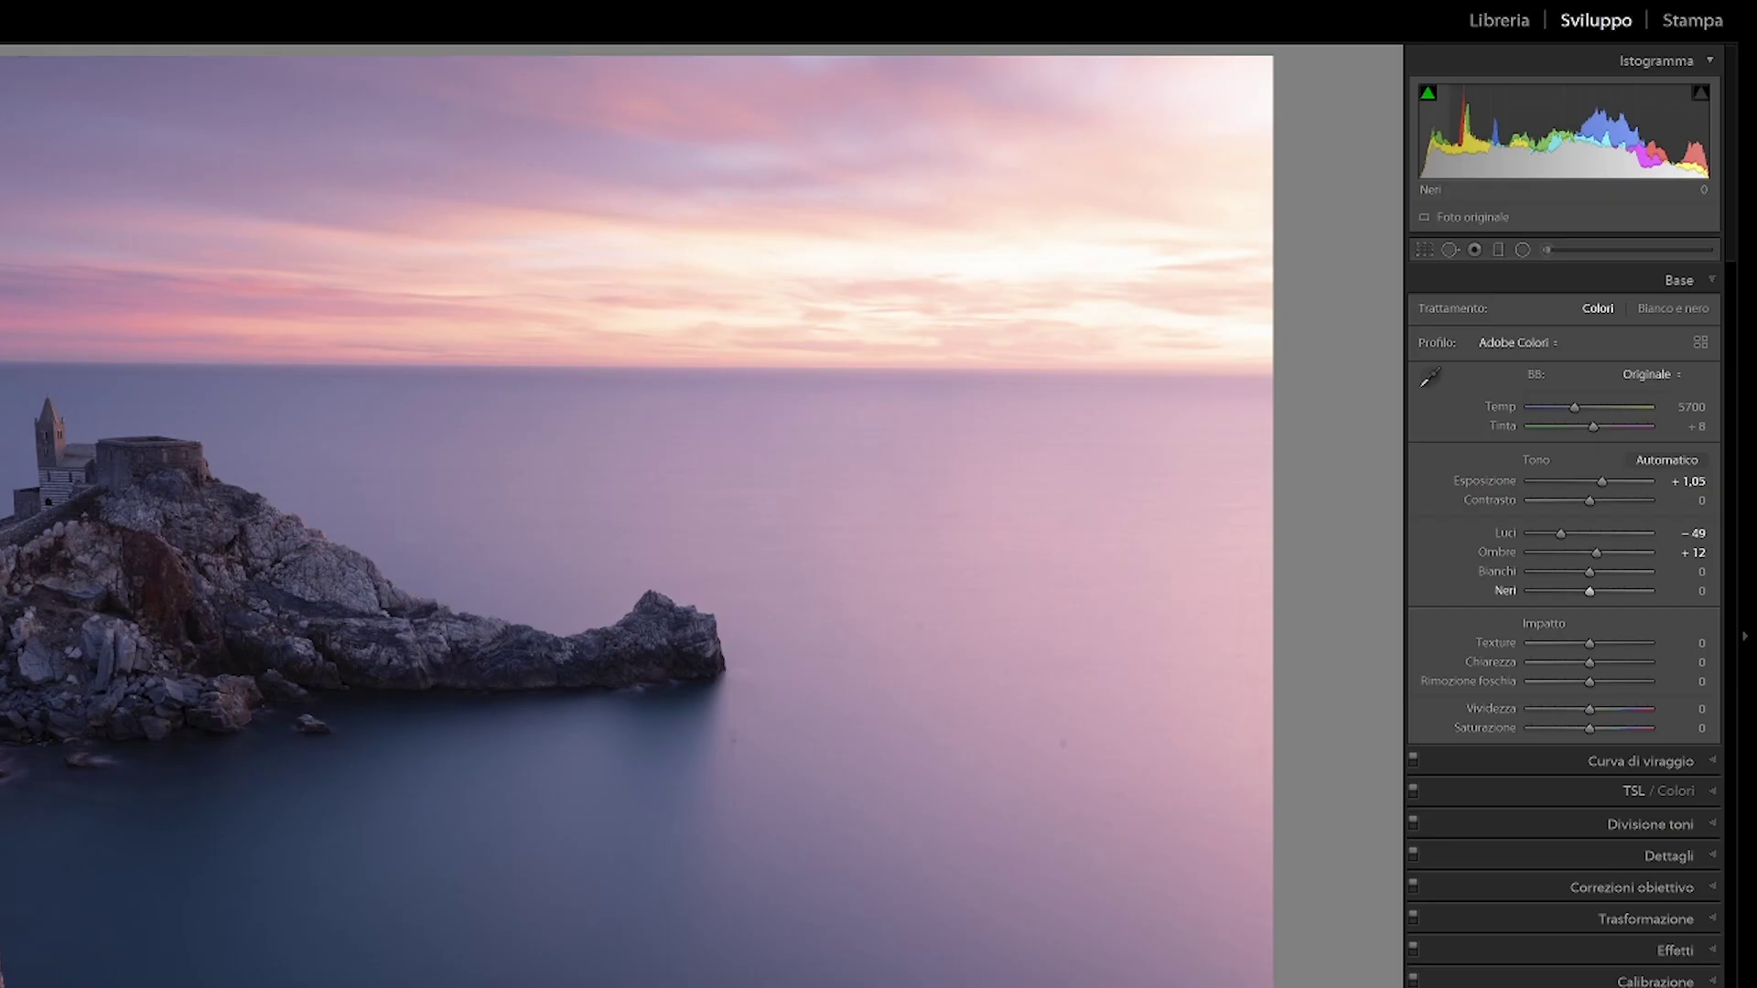
left_click_drag(1589, 590, 1593, 590)
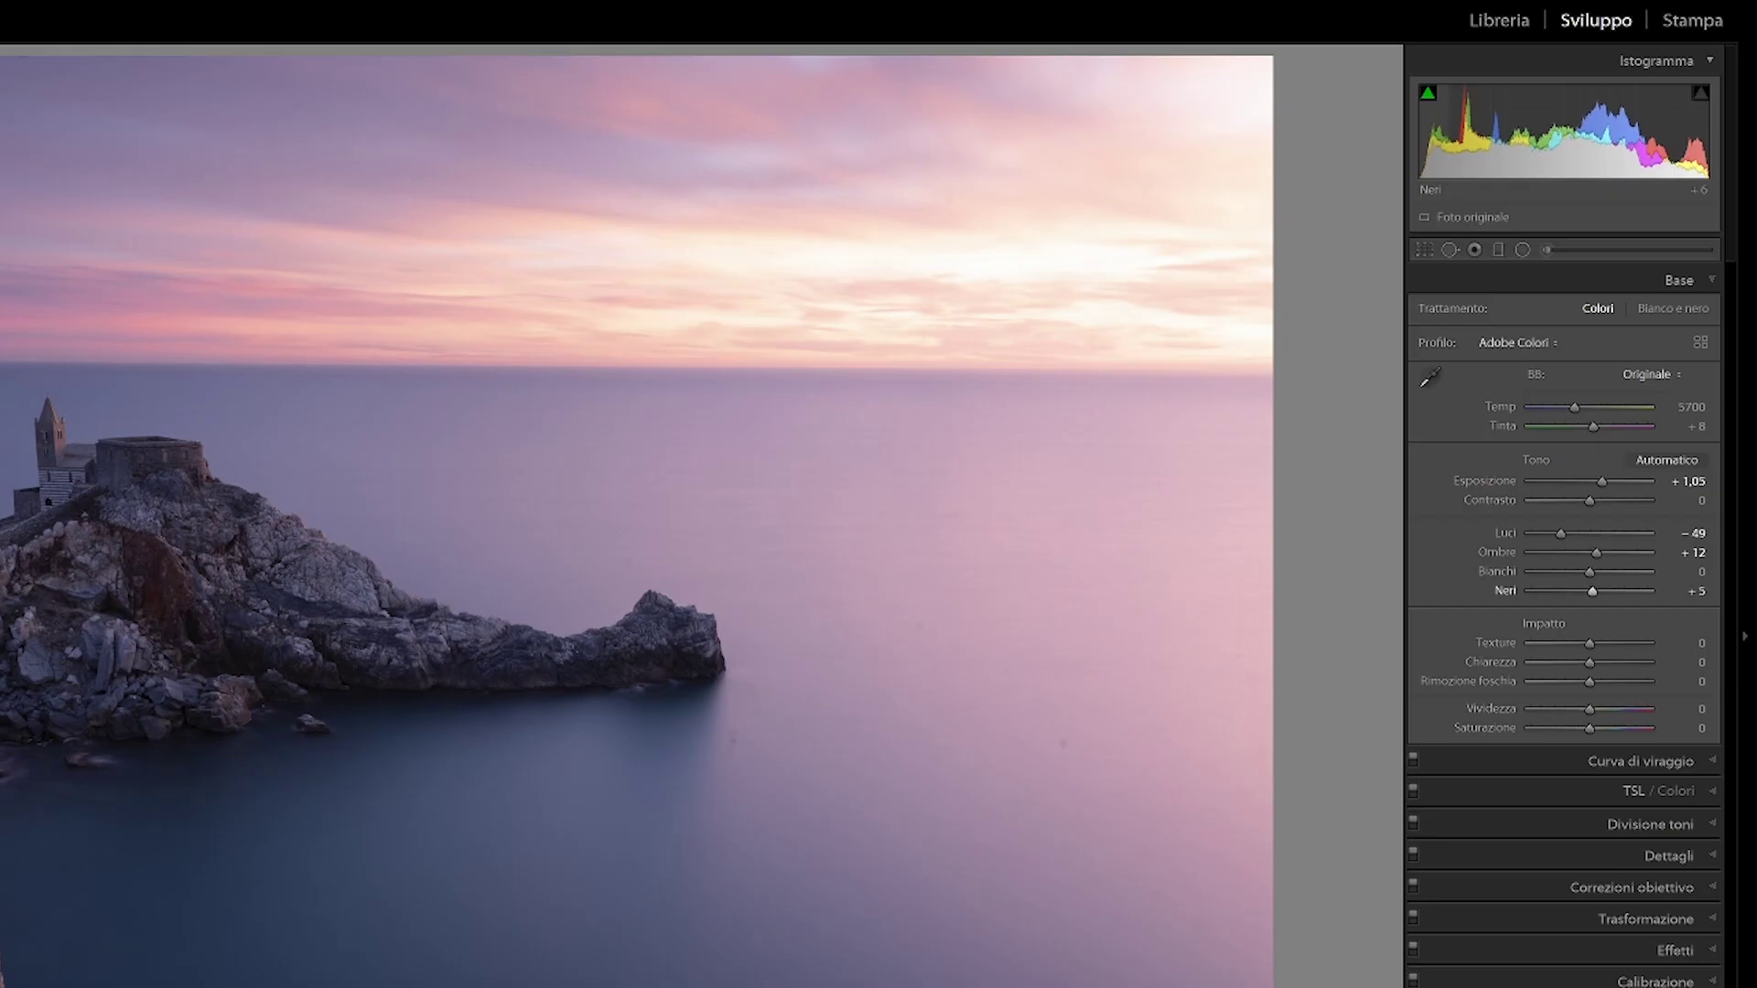
left_click_drag(1593, 590, 1591, 590)
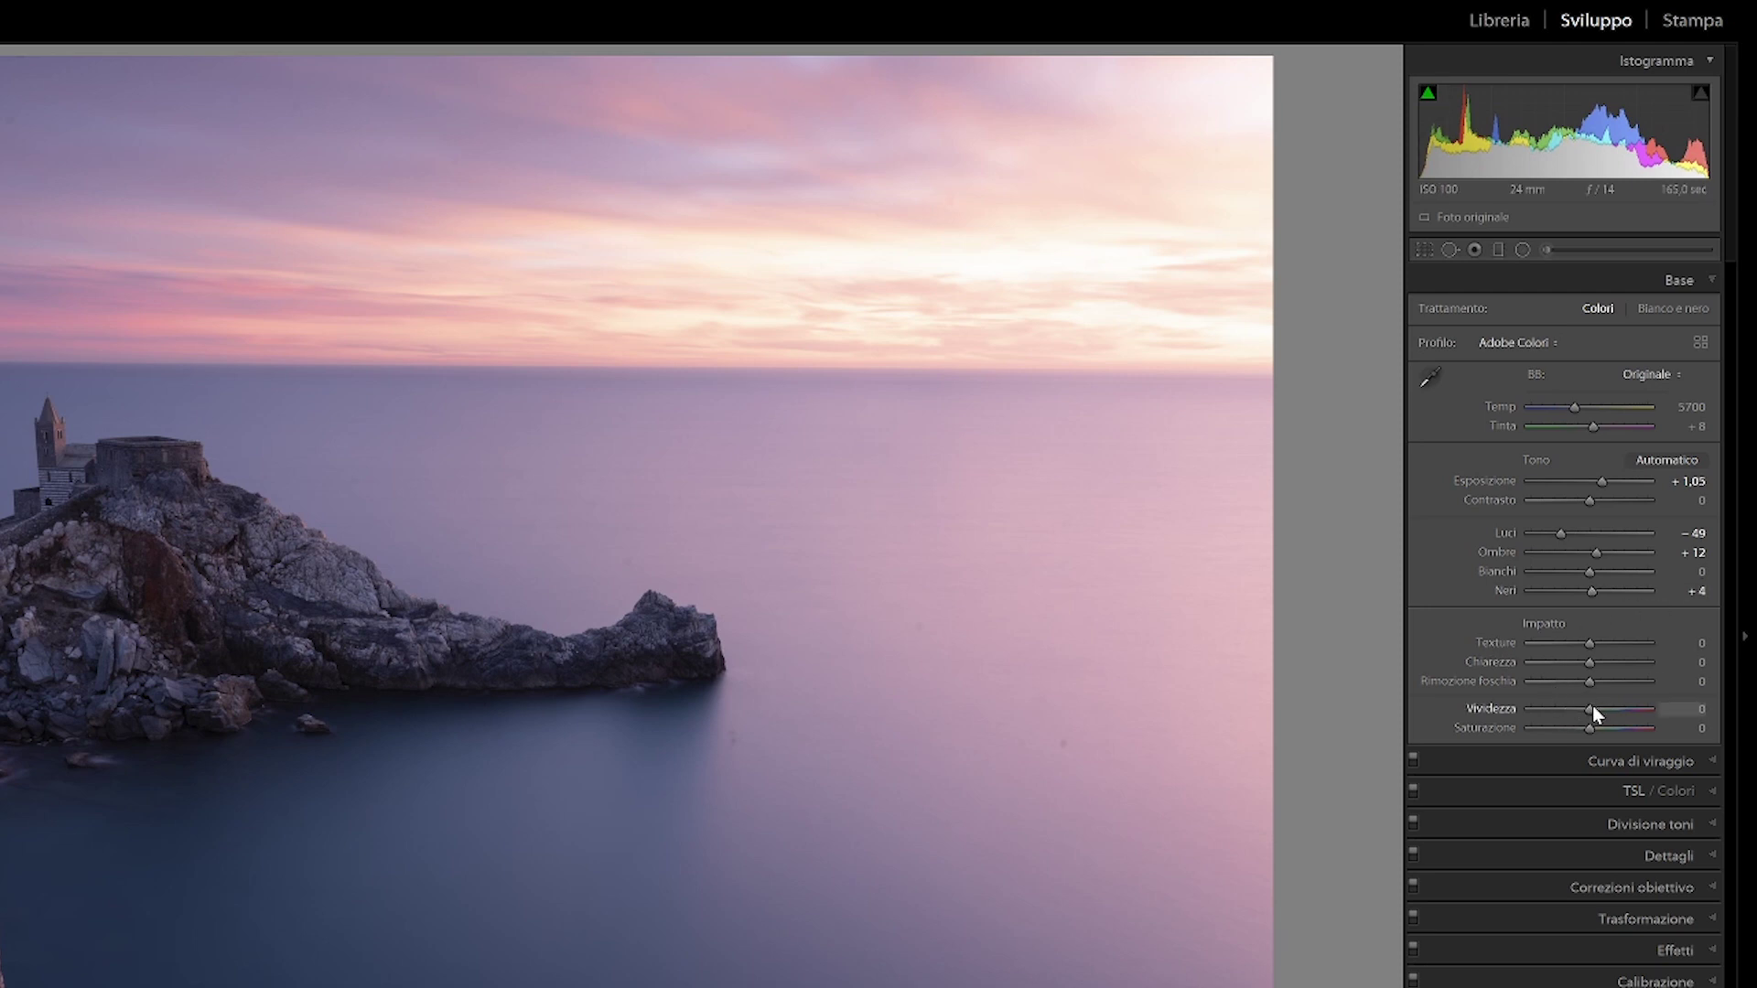
left_click_drag(1592, 710, 1599, 712)
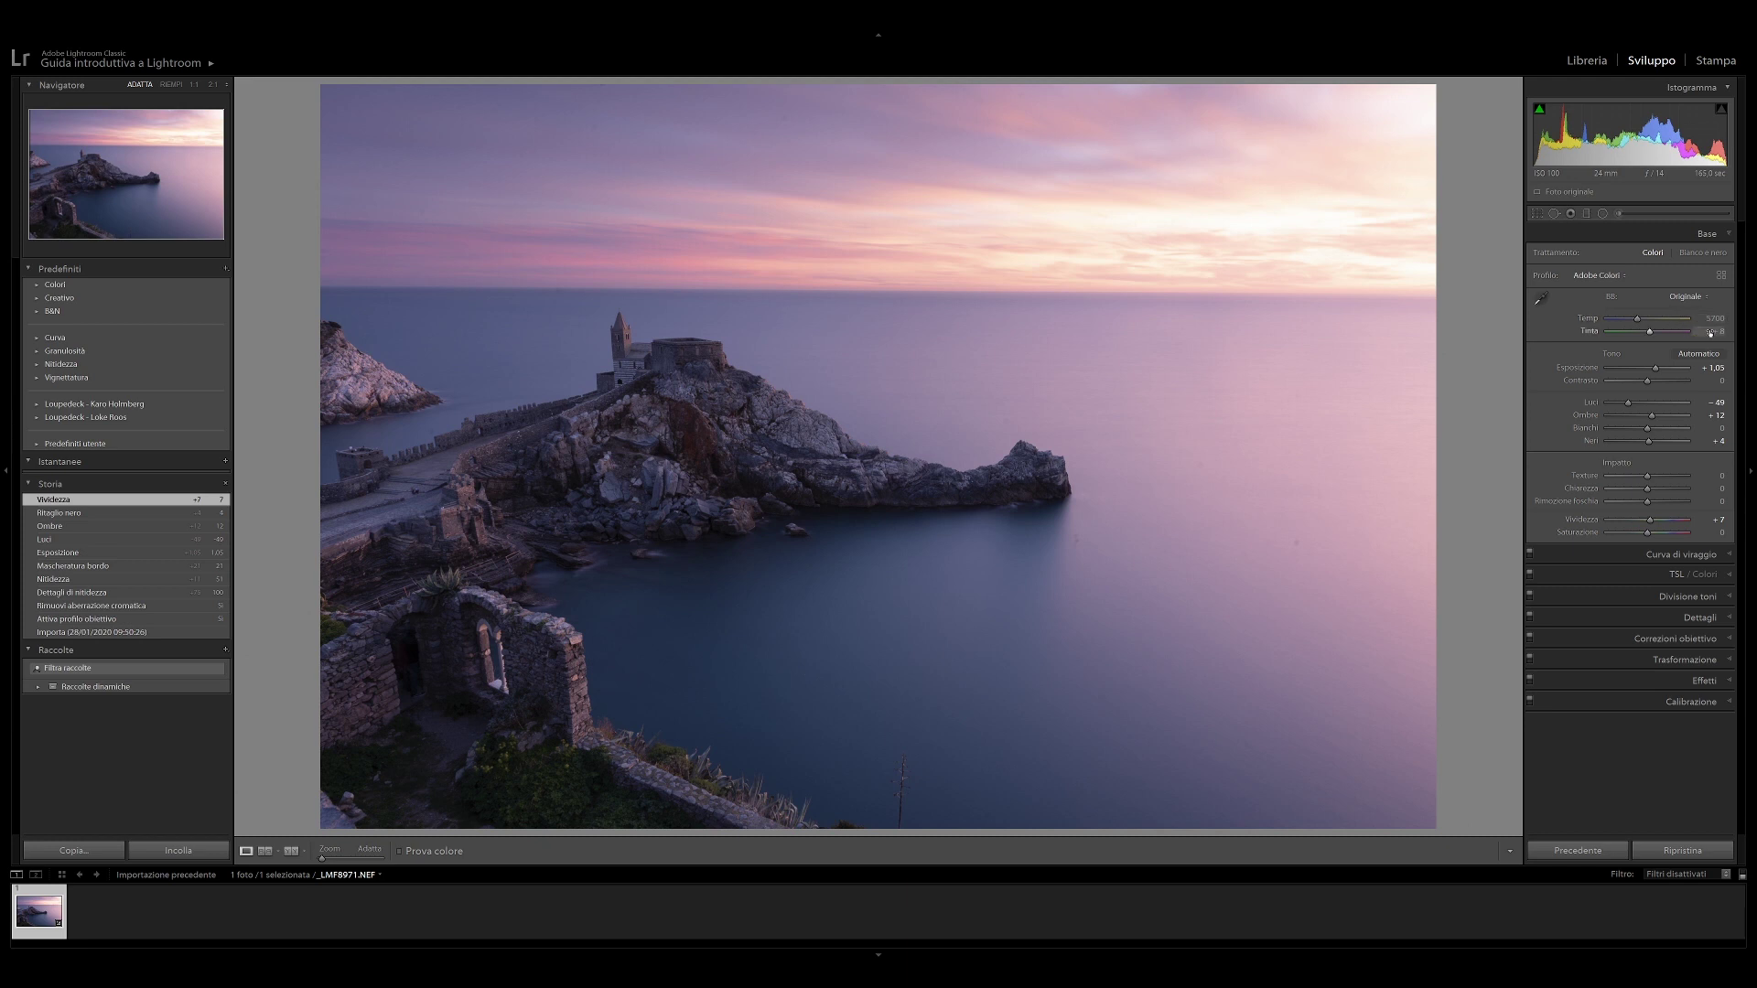
Enter a white balance temperature of 6250 and a tint of +4
left_click(1712, 319)
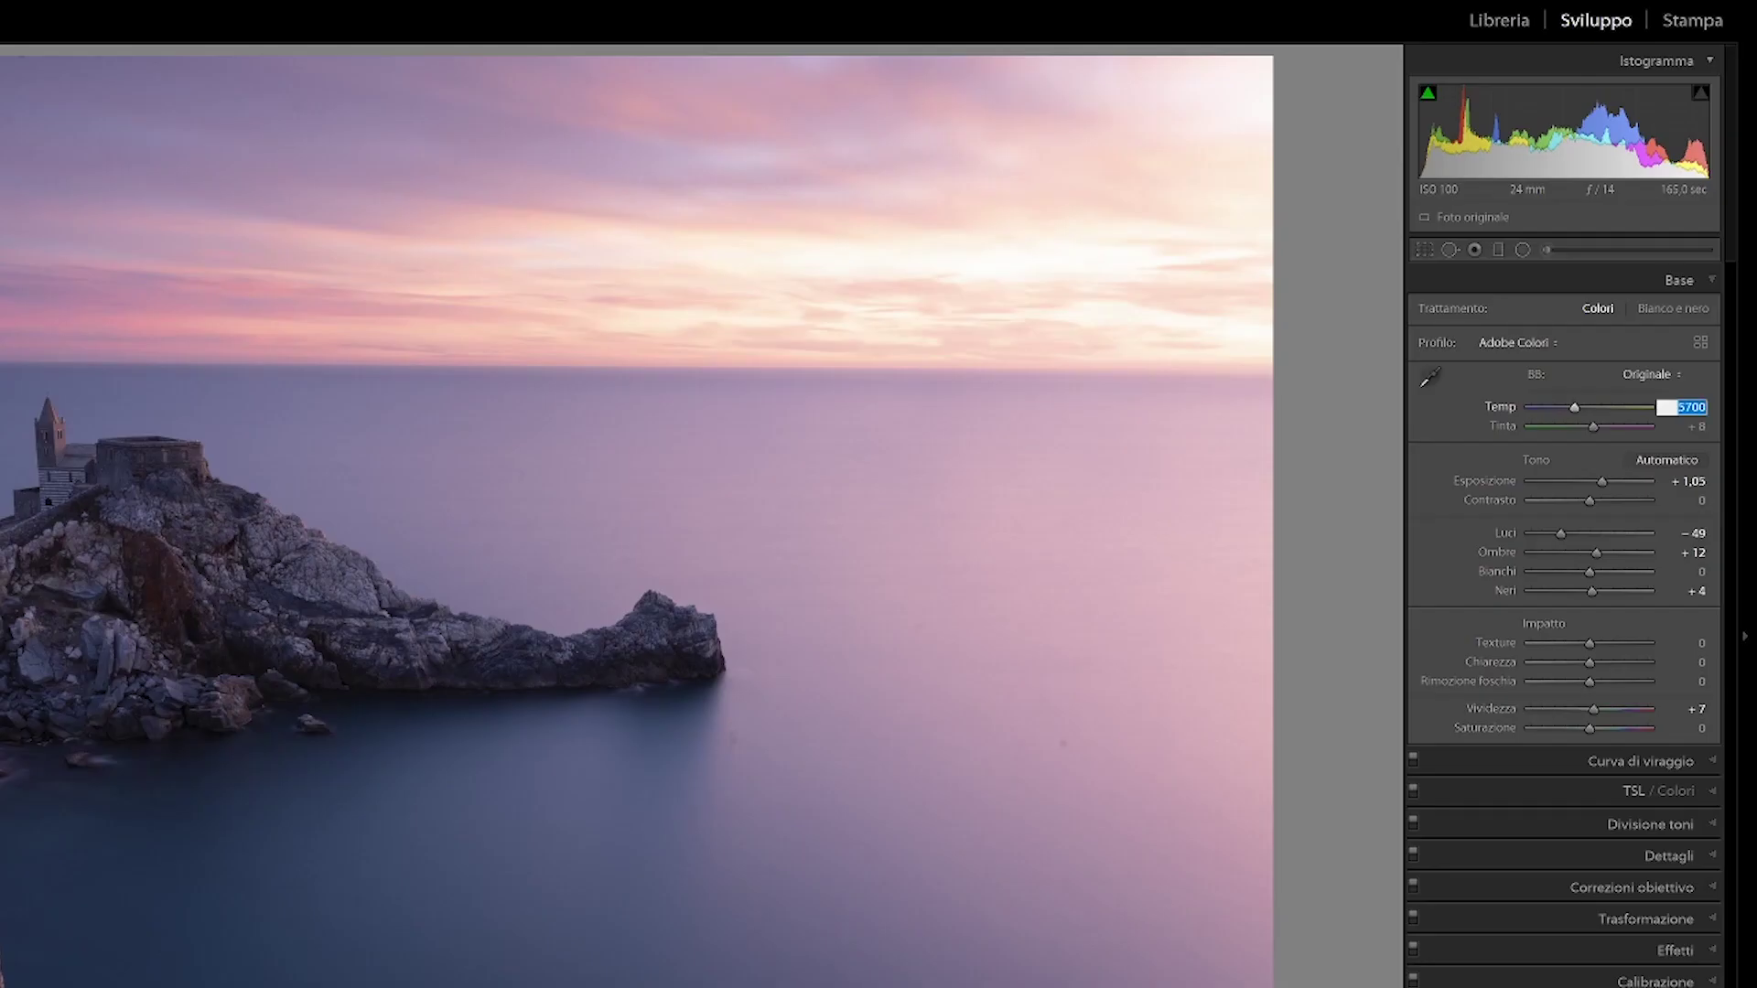
type("6250")
key("Return")
key("Tab")
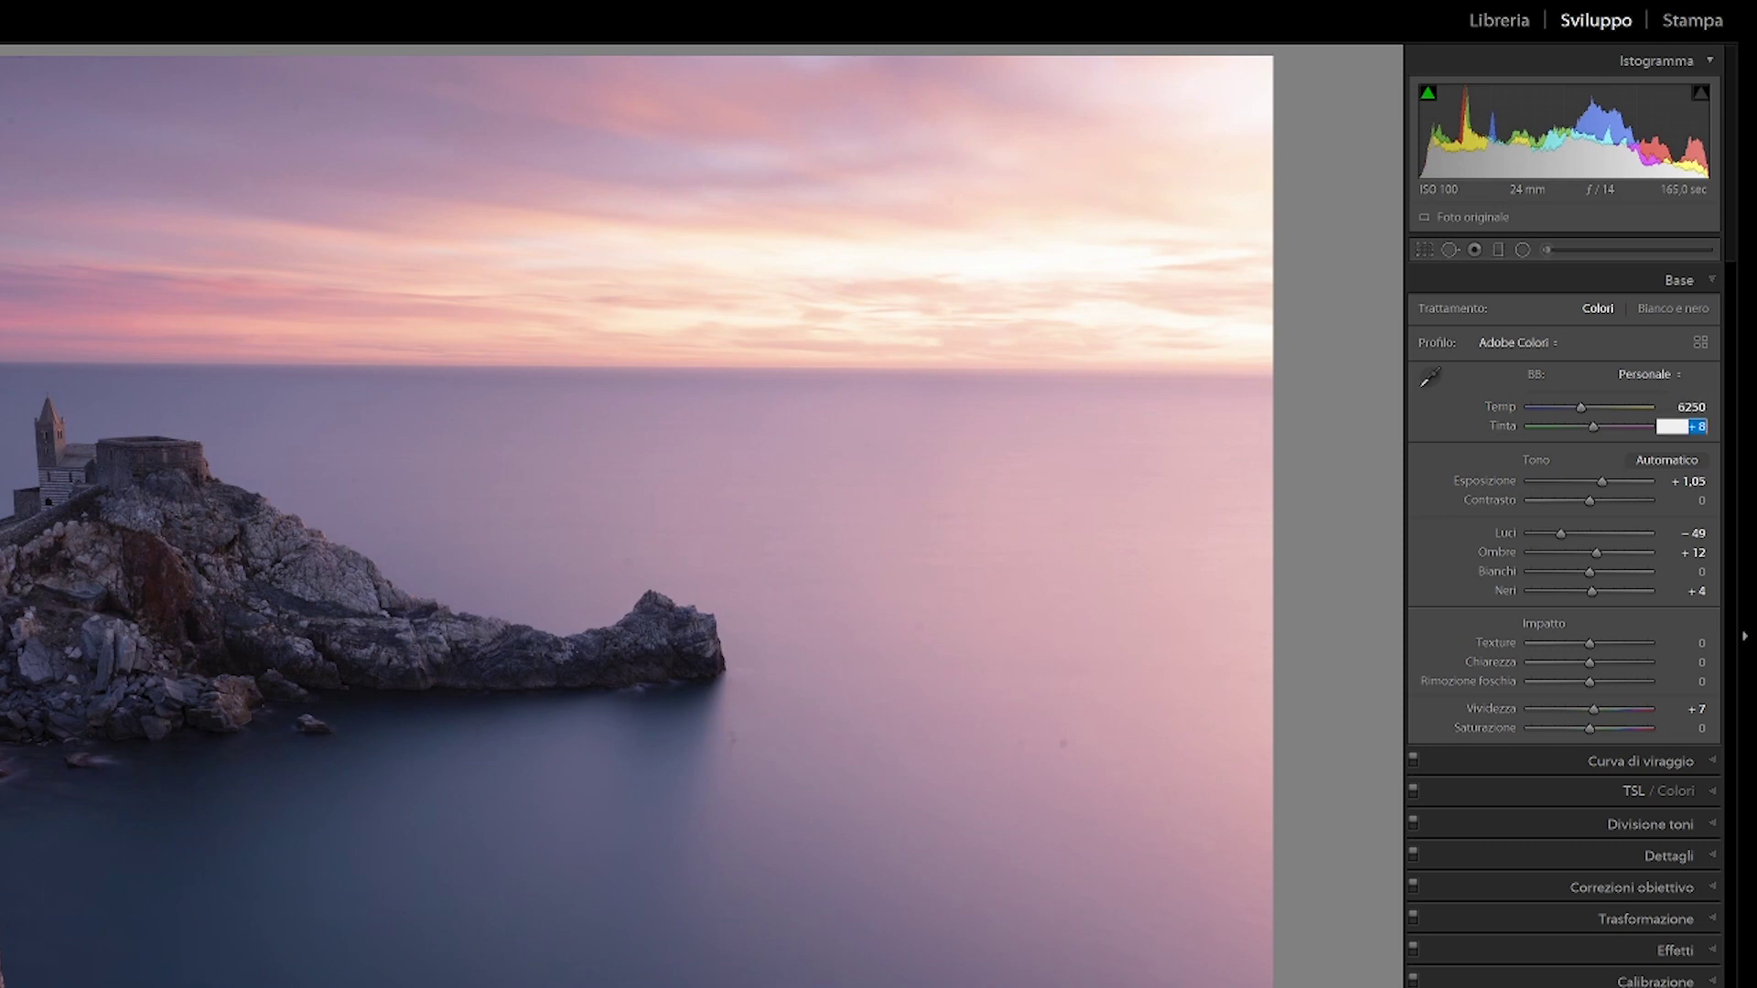
type("4")
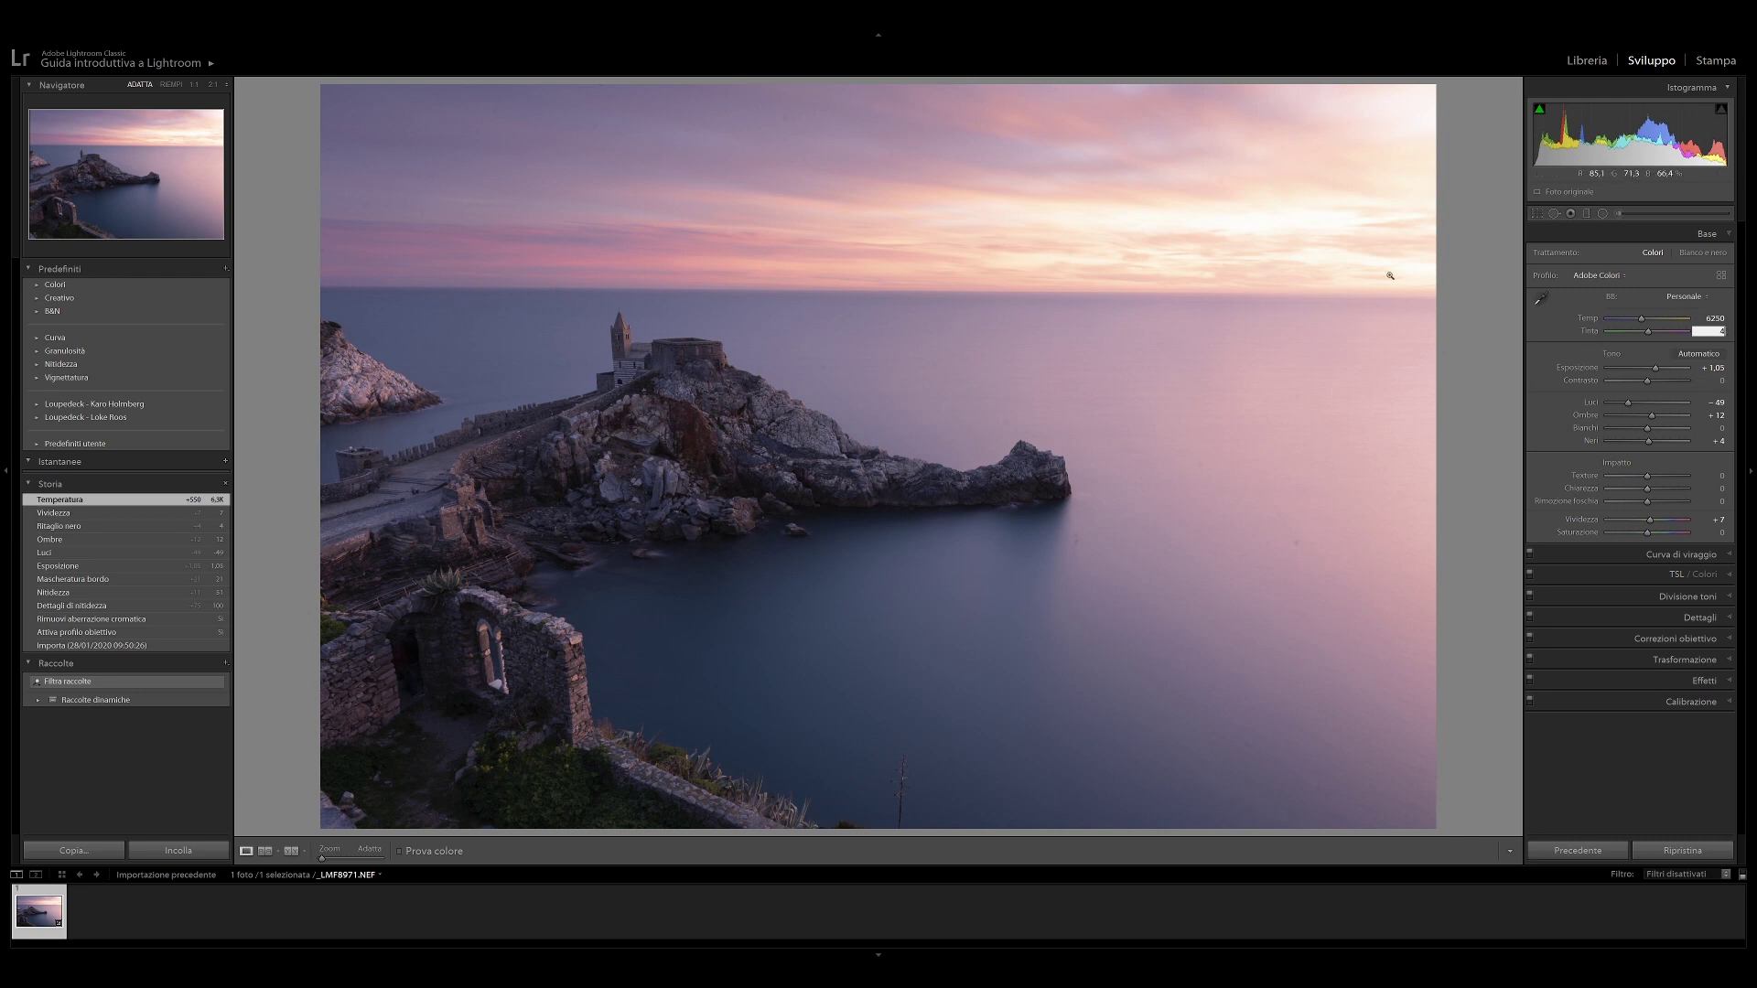
Straighten the crop along the sea horizon, a −0,40° rotation
left_click(1538, 214)
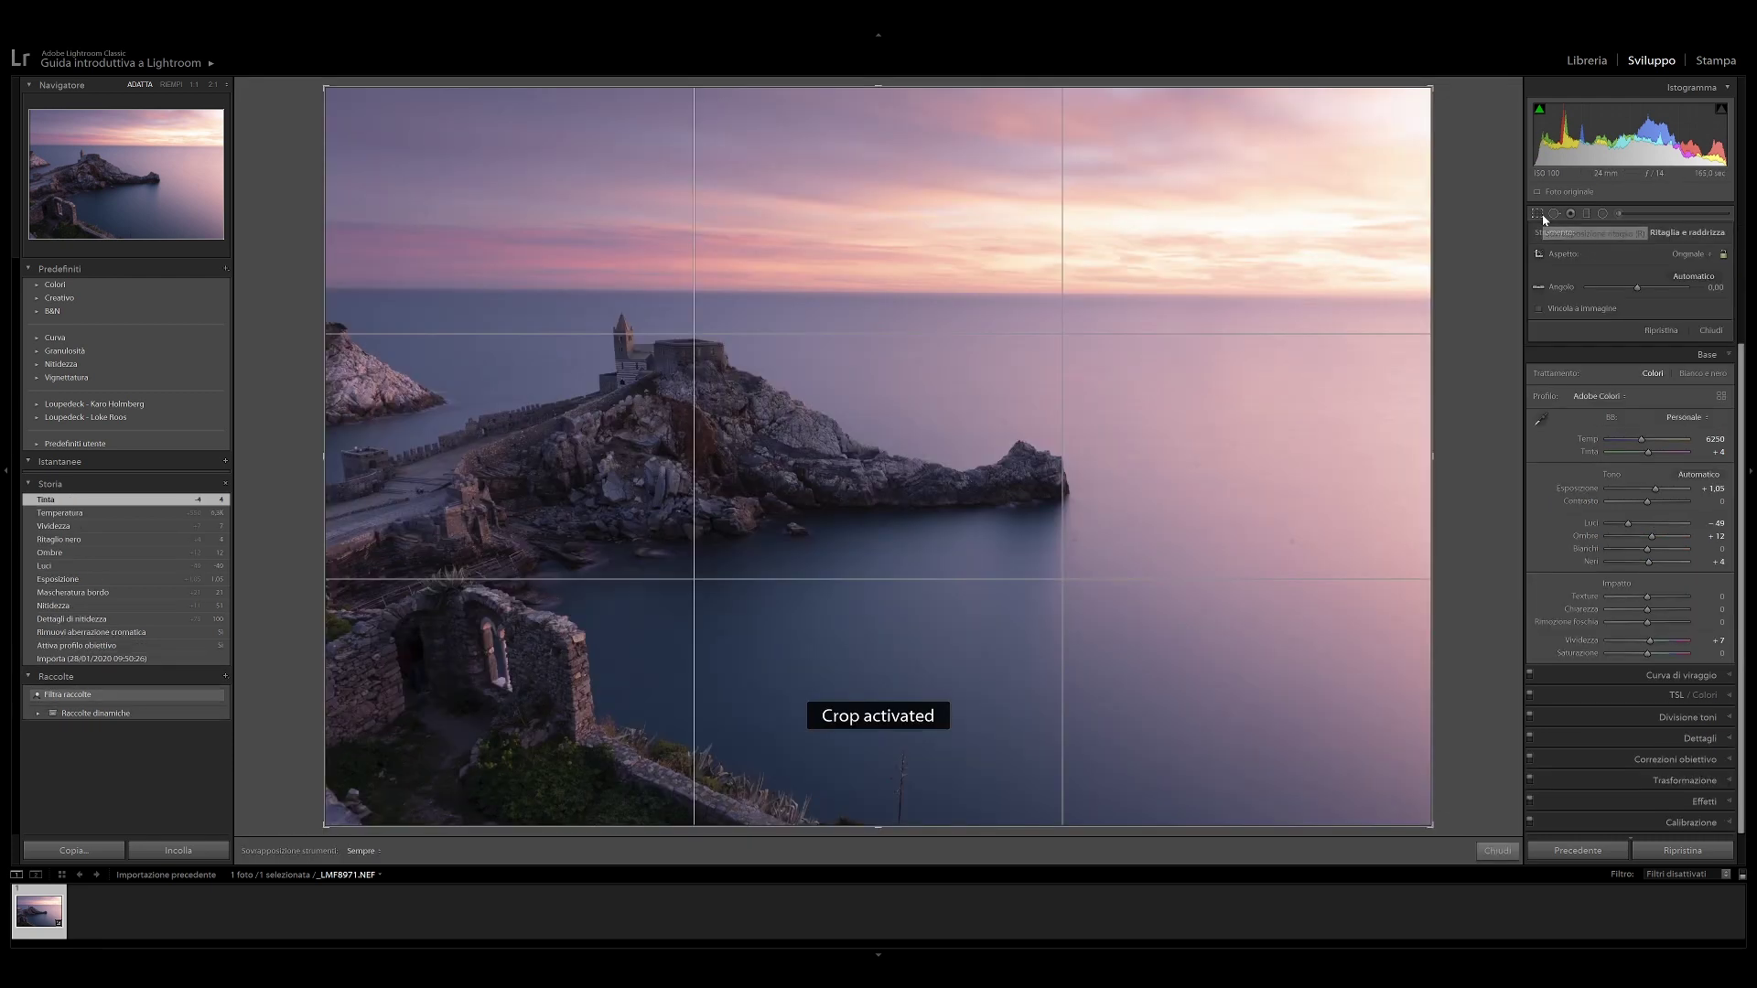
left_click(1540, 289)
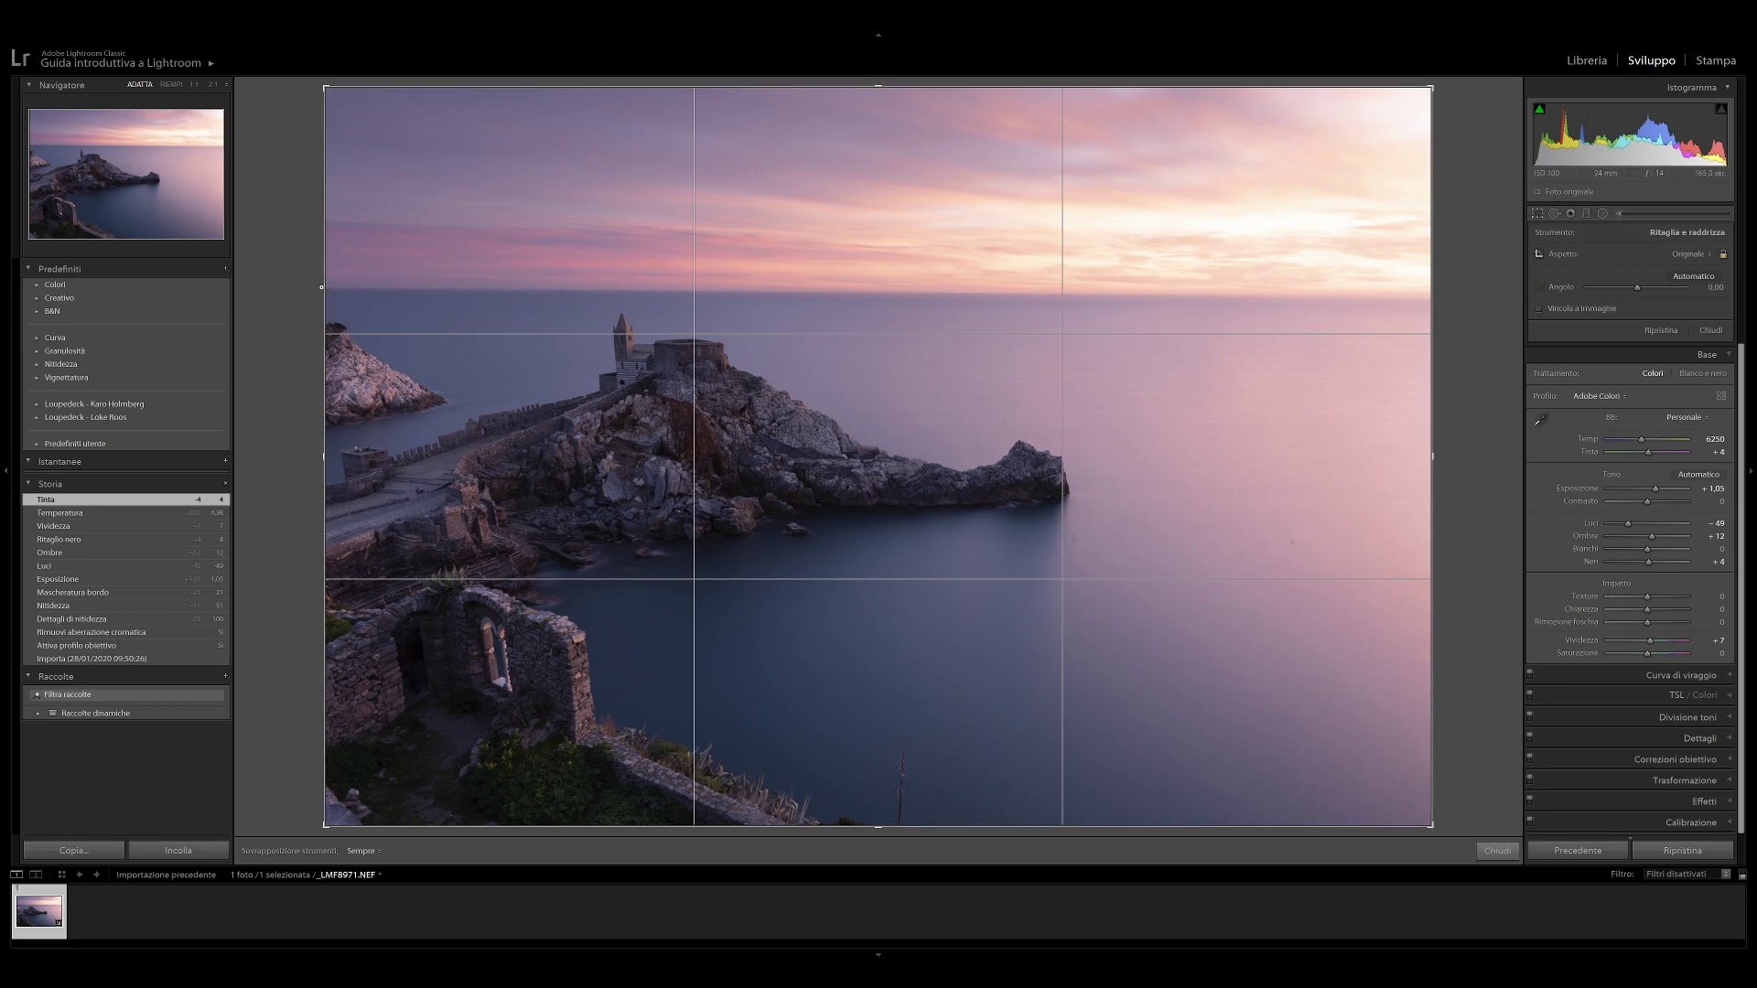
left_click_drag(321, 287, 1508, 296)
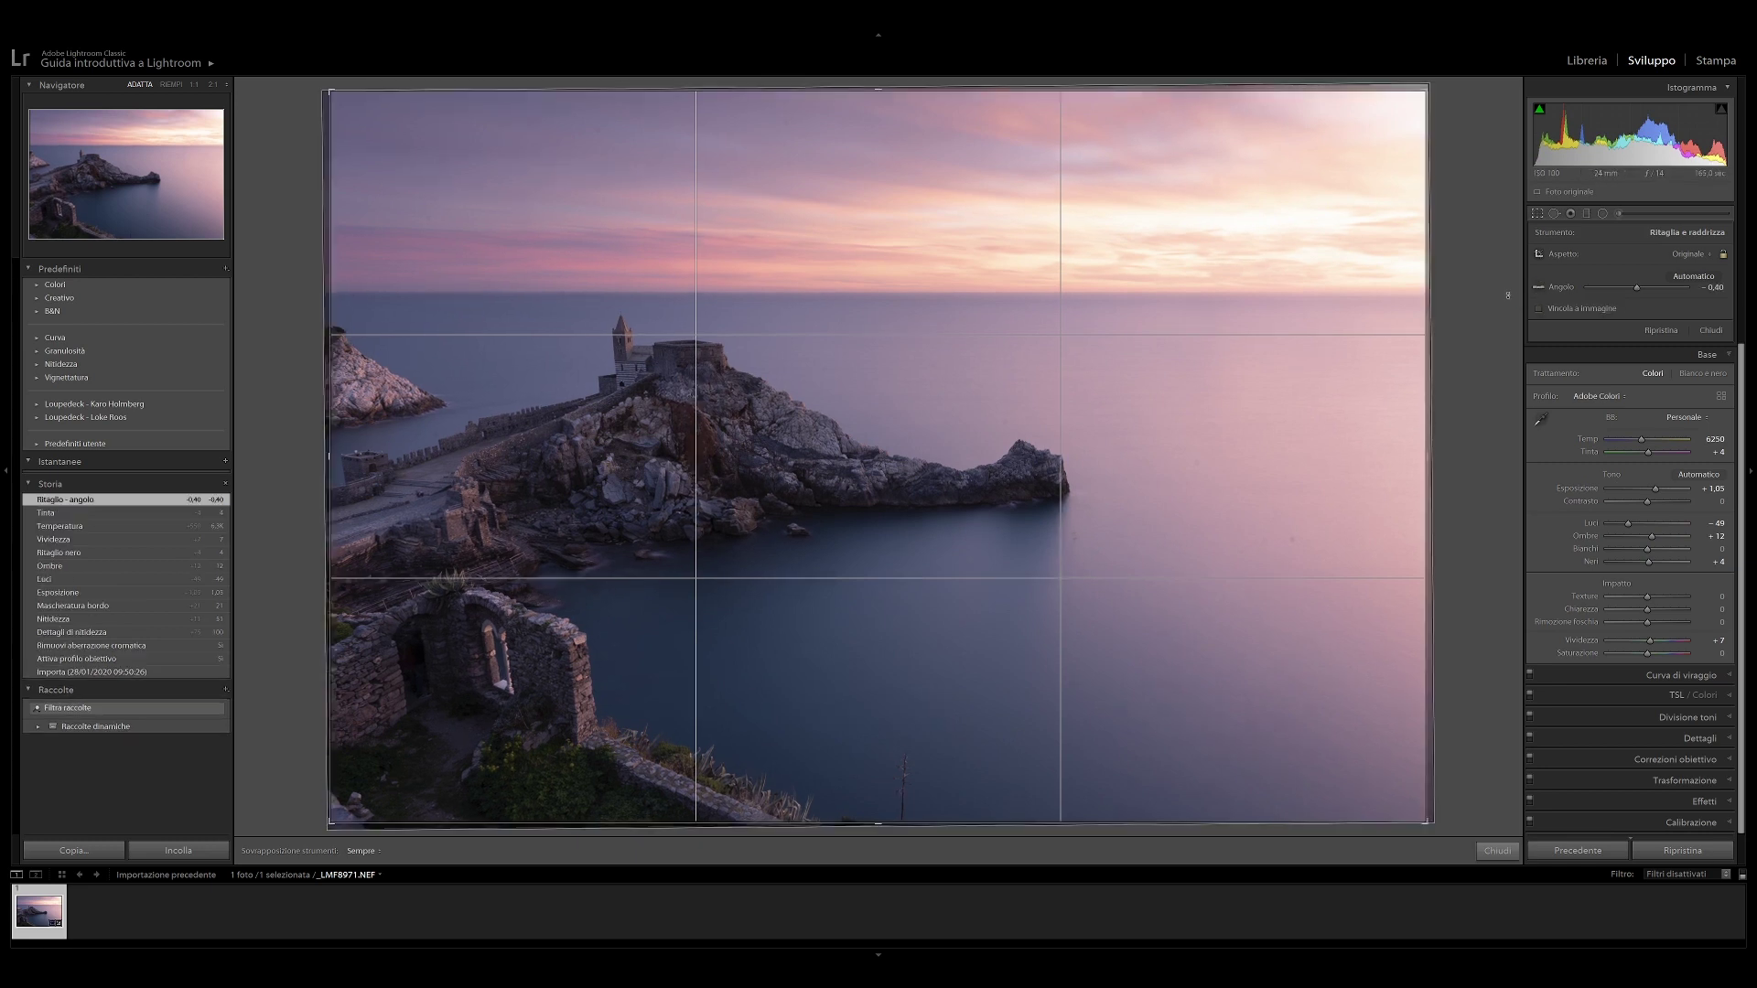
key("d")
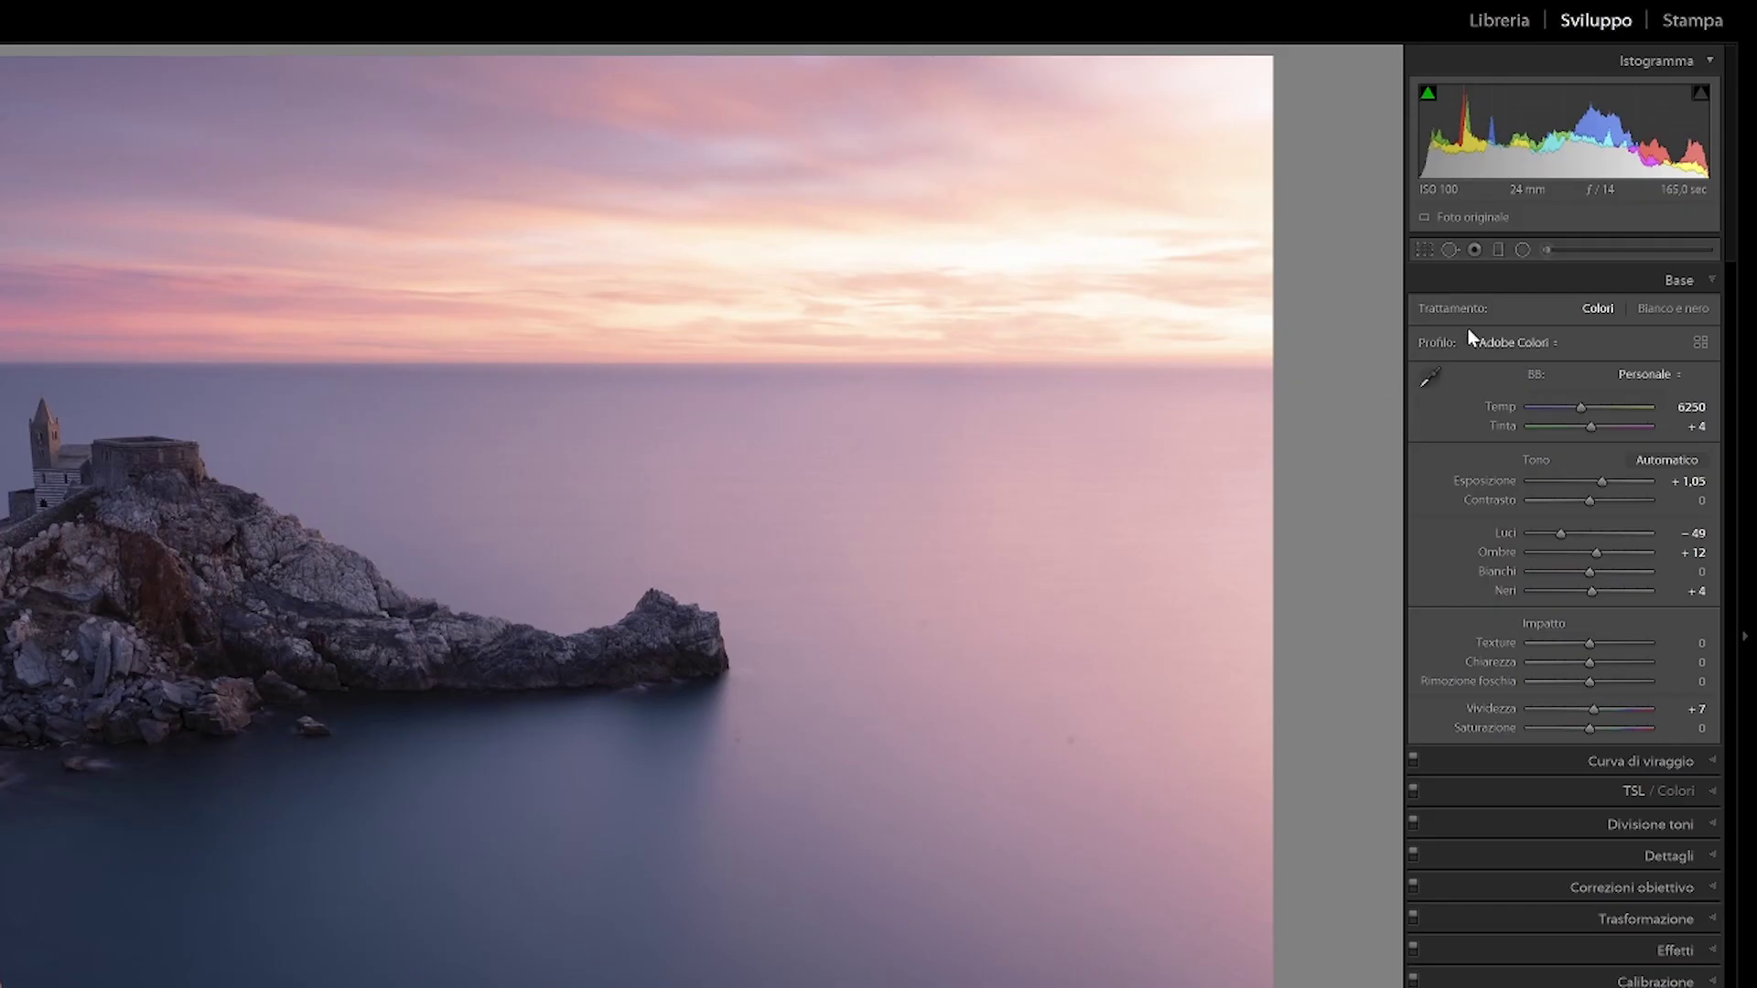
left_click(1503, 253)
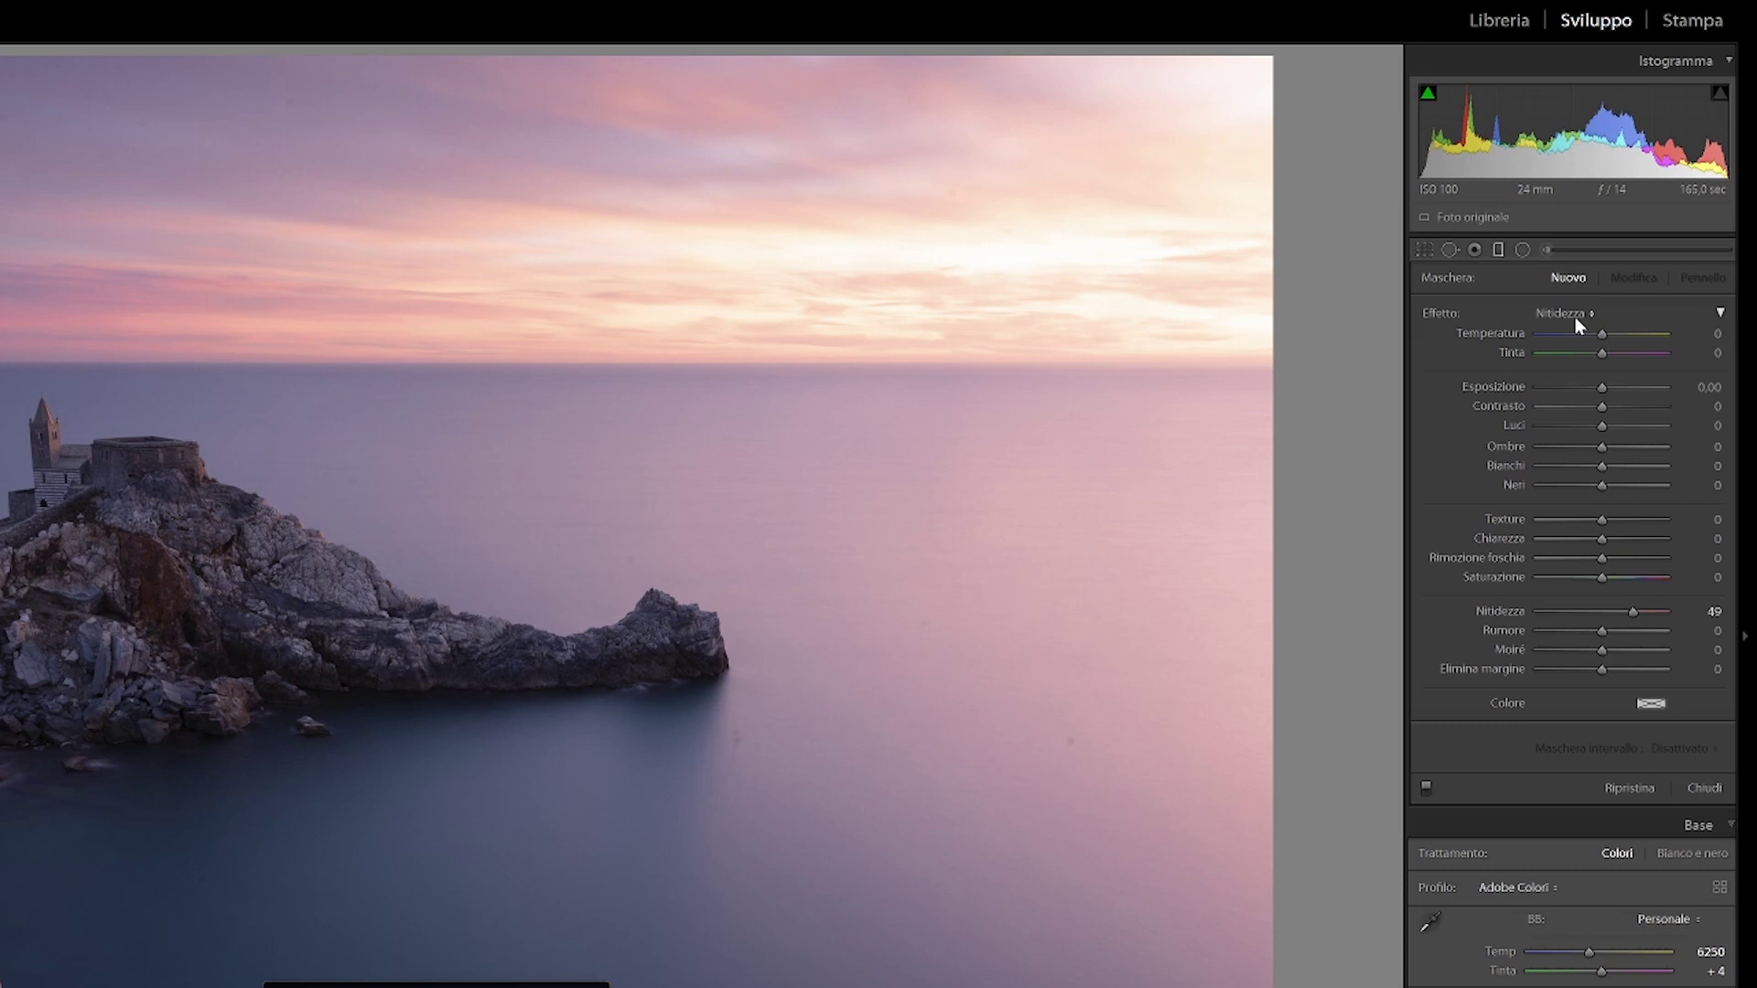
Add an exposure-only graduated filter at about −0.79 from the top edge down to the horizon
left_click(1576, 318)
left_click(1502, 380)
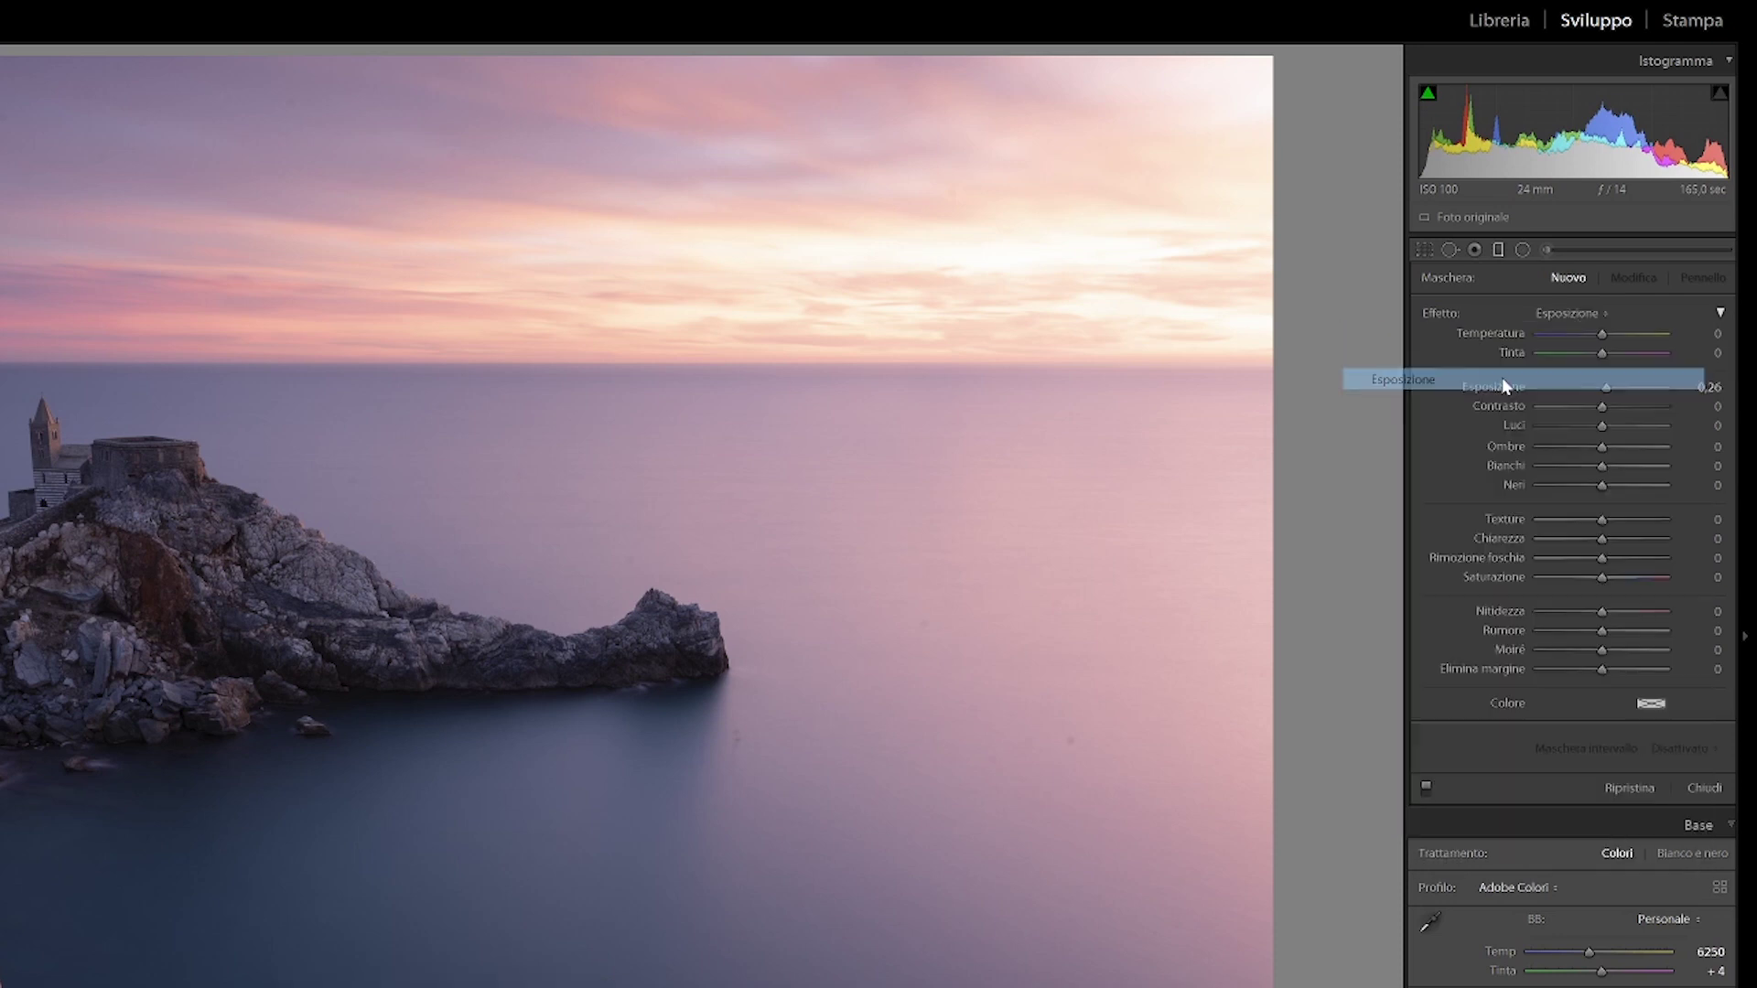
left_click_drag(1605, 390, 1584, 388)
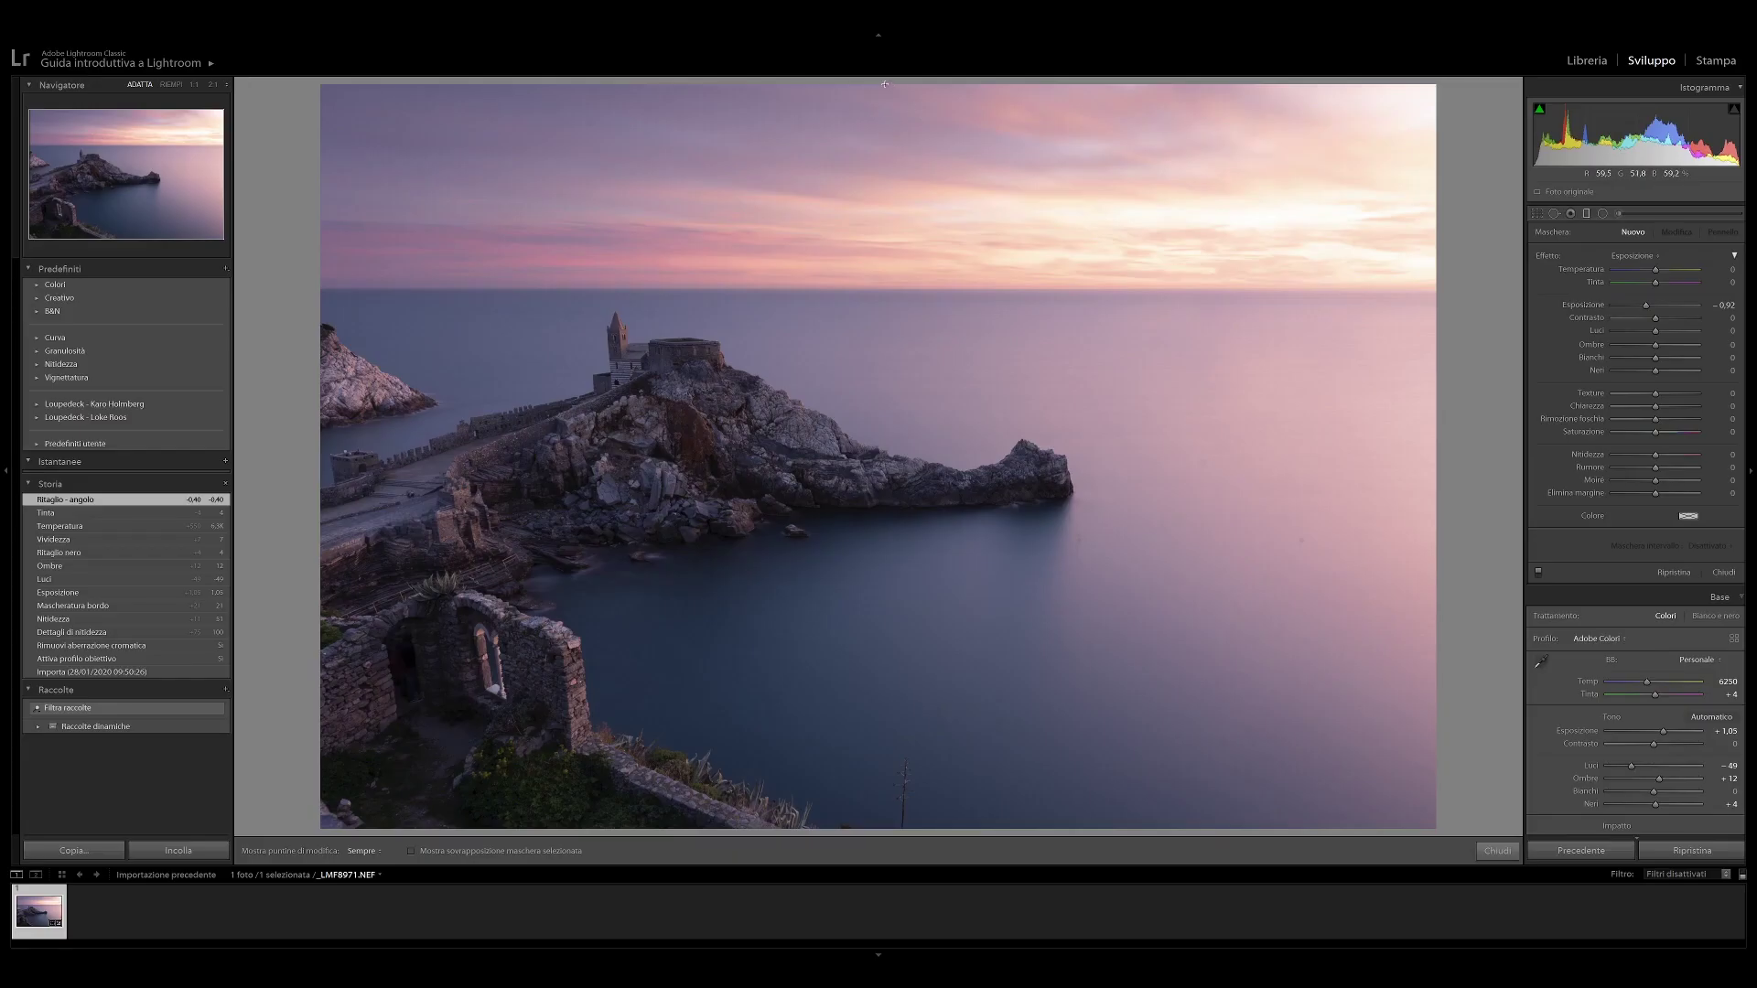
mouse_move(883, 83)
left_mouse_down()
mouse_move(887, 410)
mouse_move(876, 347)
left_mouse_up()
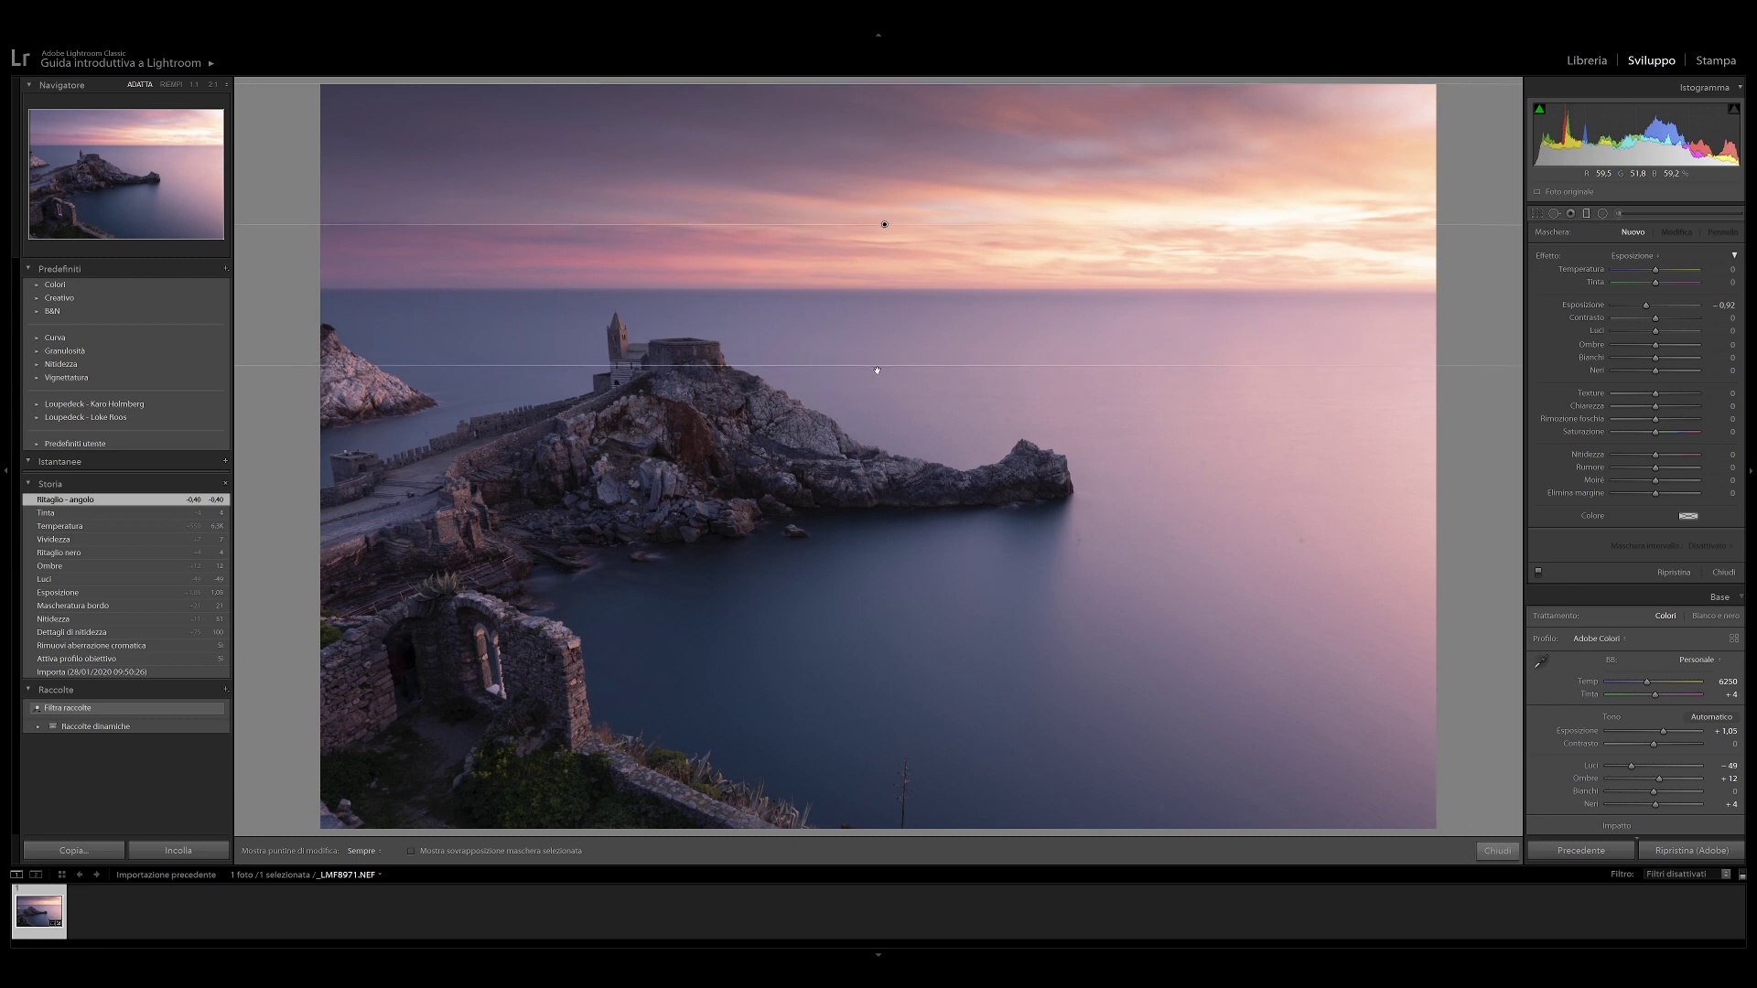
left_click_drag(876, 348, 880, 356)
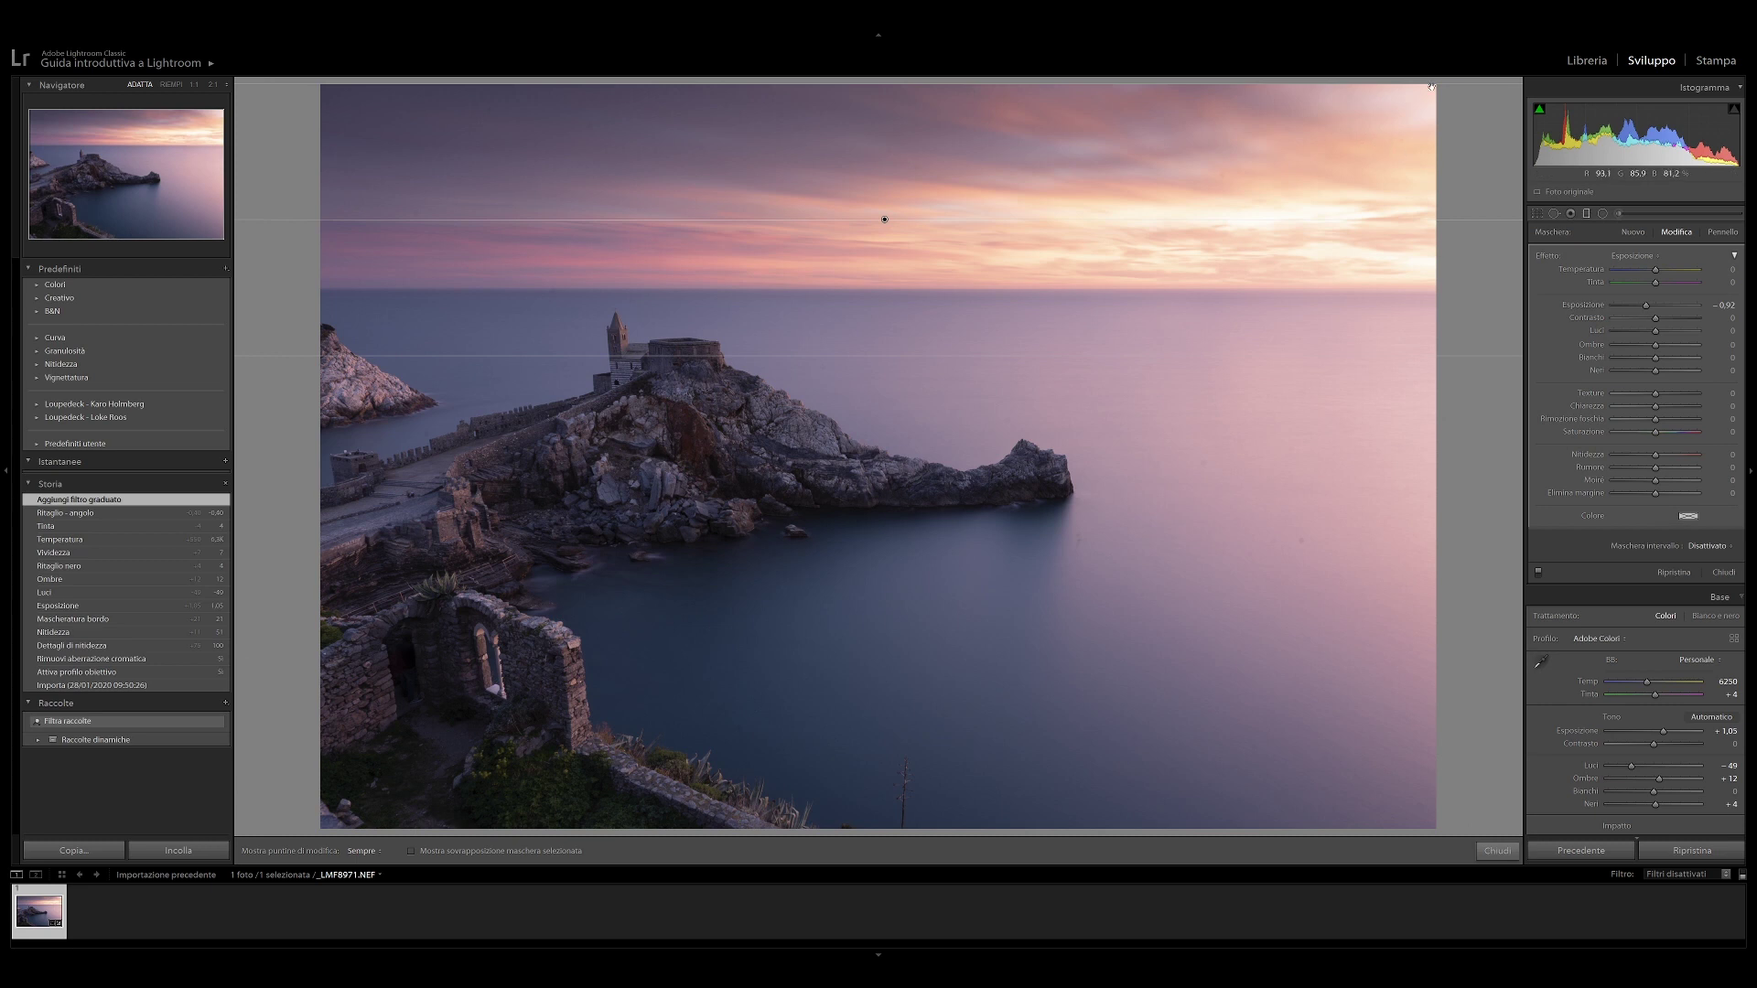
Add a diagonal gradient over the top-right sky and ease the exposure to about −0.62
left_click_drag(1435, 93, 1379, 202)
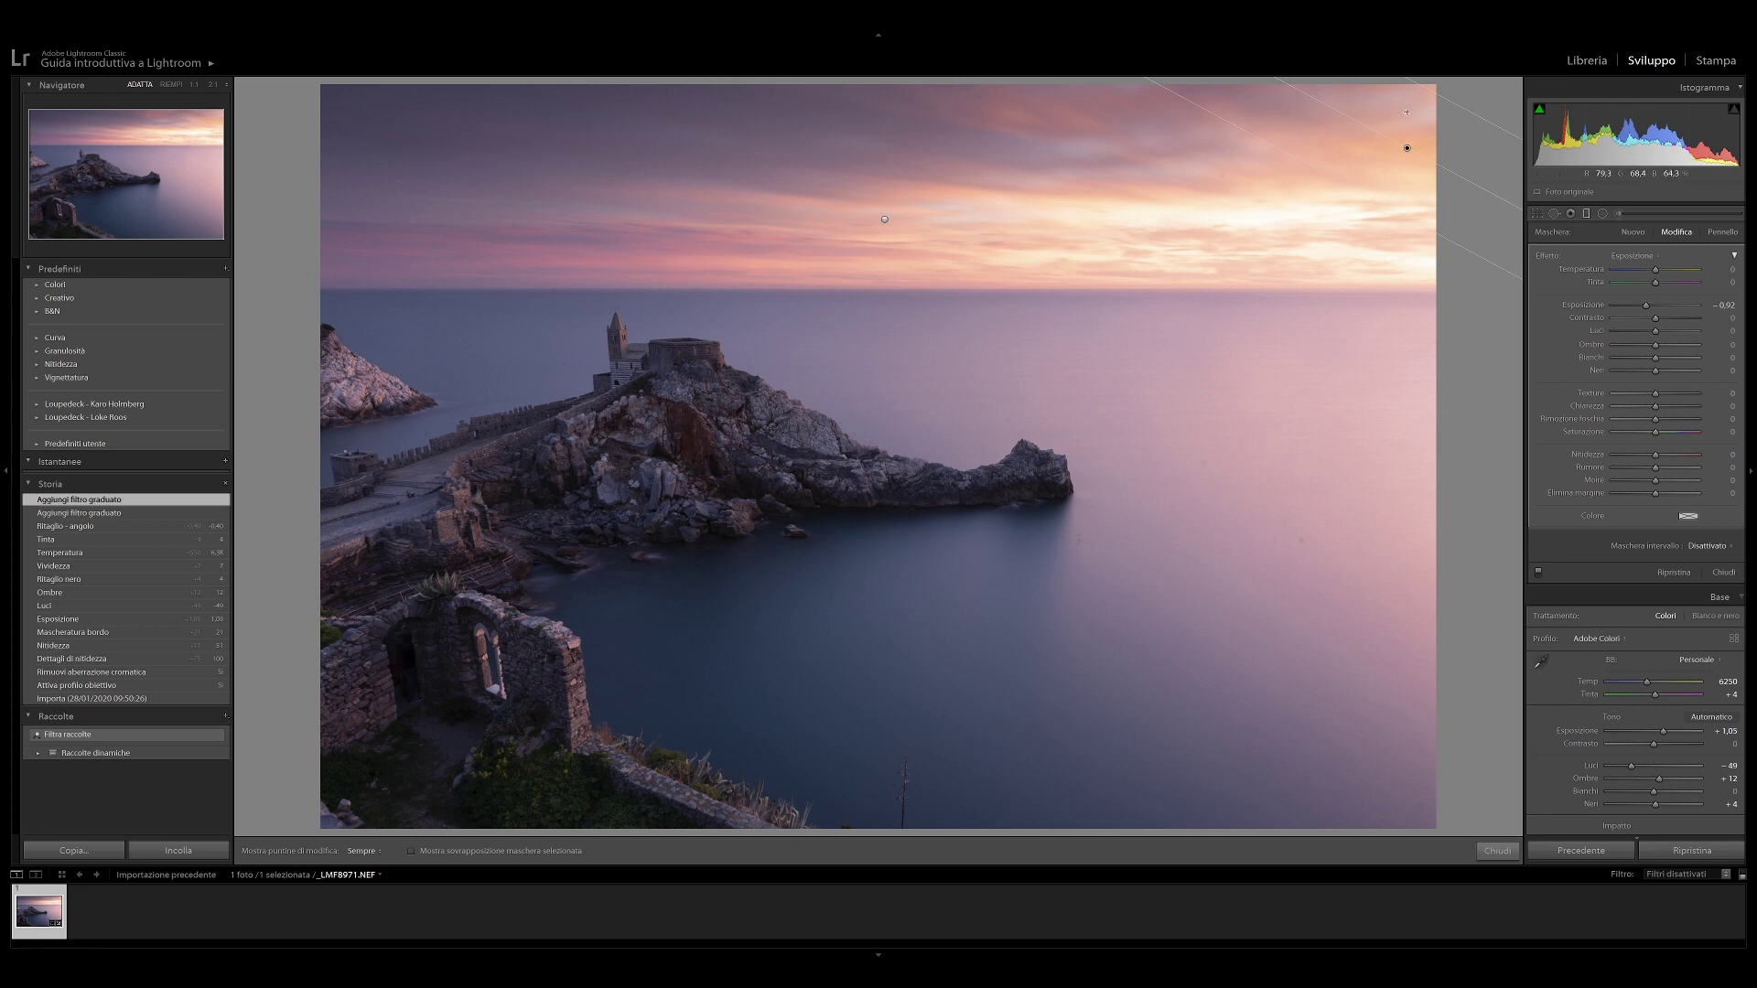
left_click_drag(1407, 103, 1343, 305)
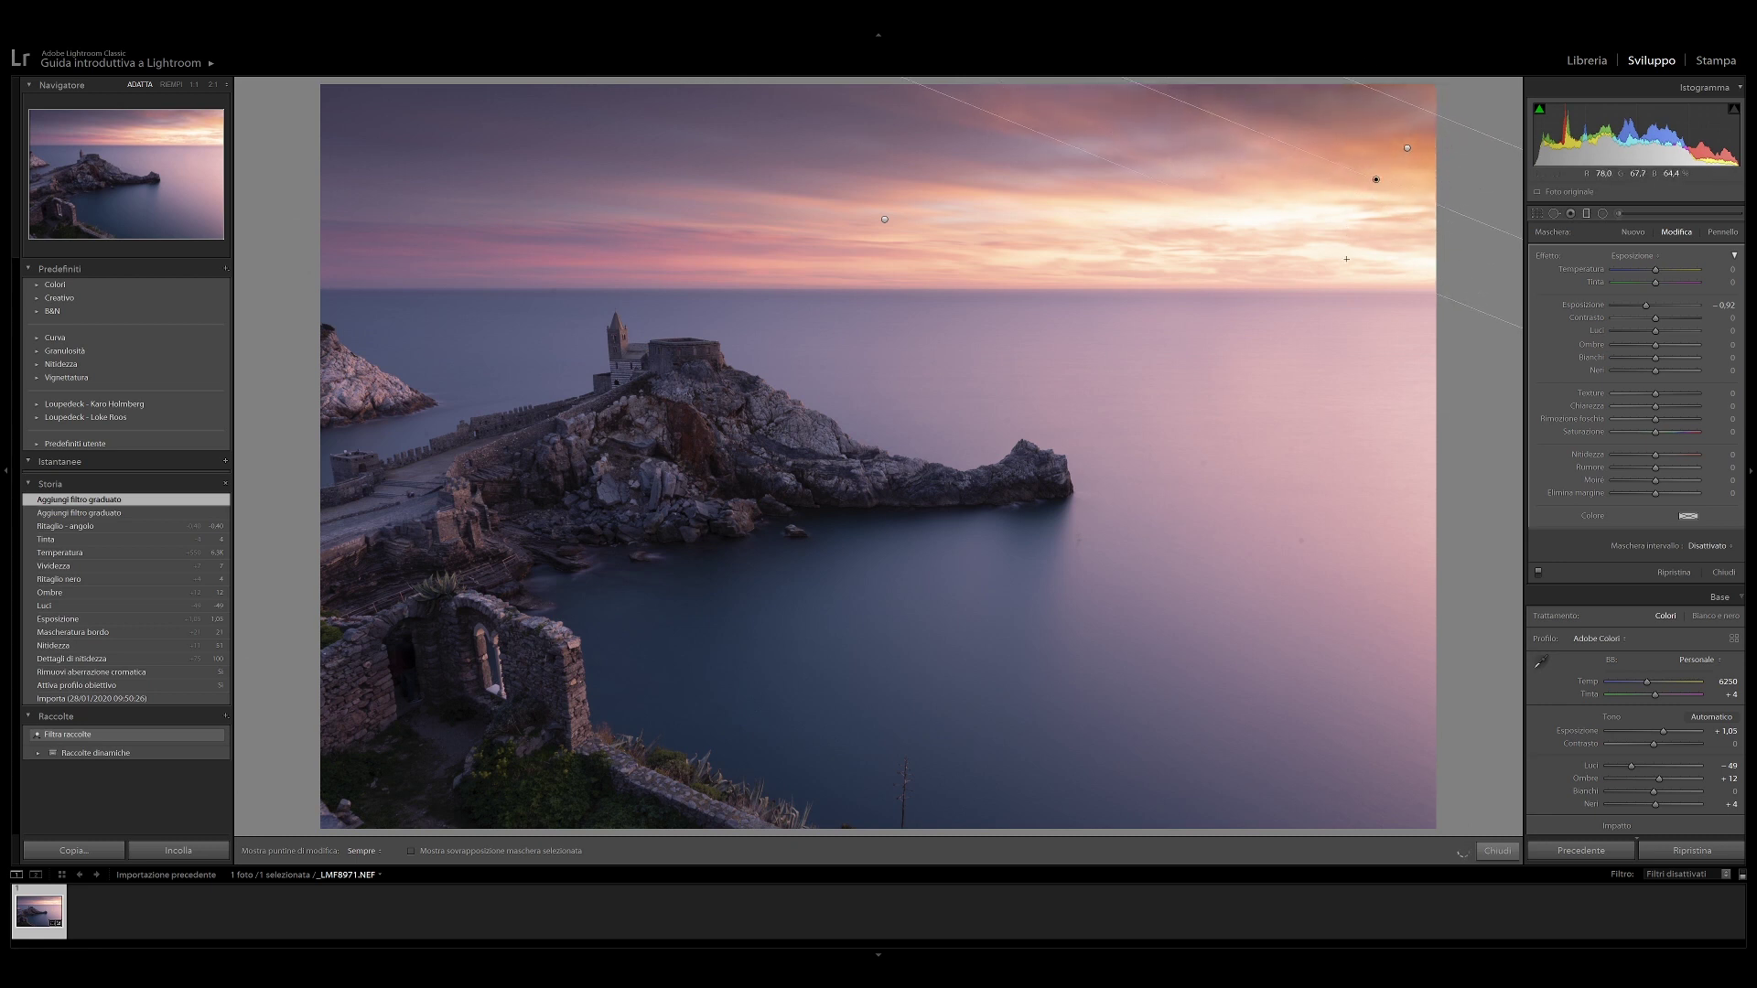
left_click_drag(1342, 305, 893, 134)
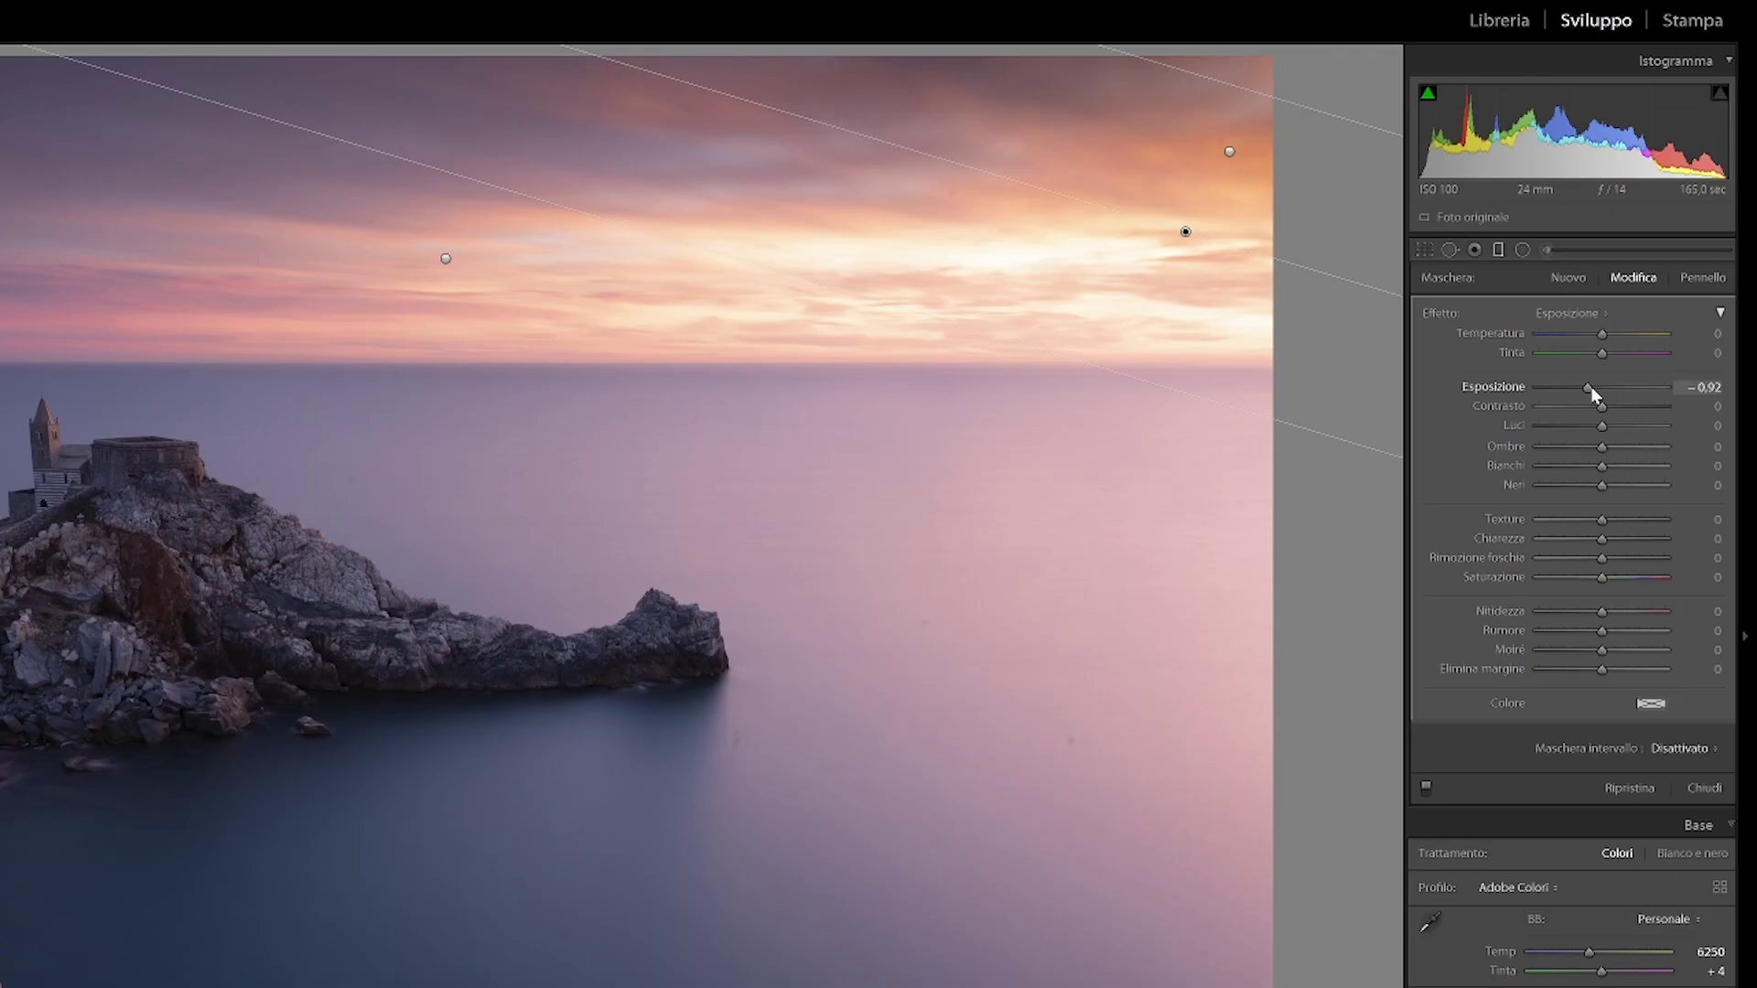
left_click_drag(1591, 389, 1596, 394)
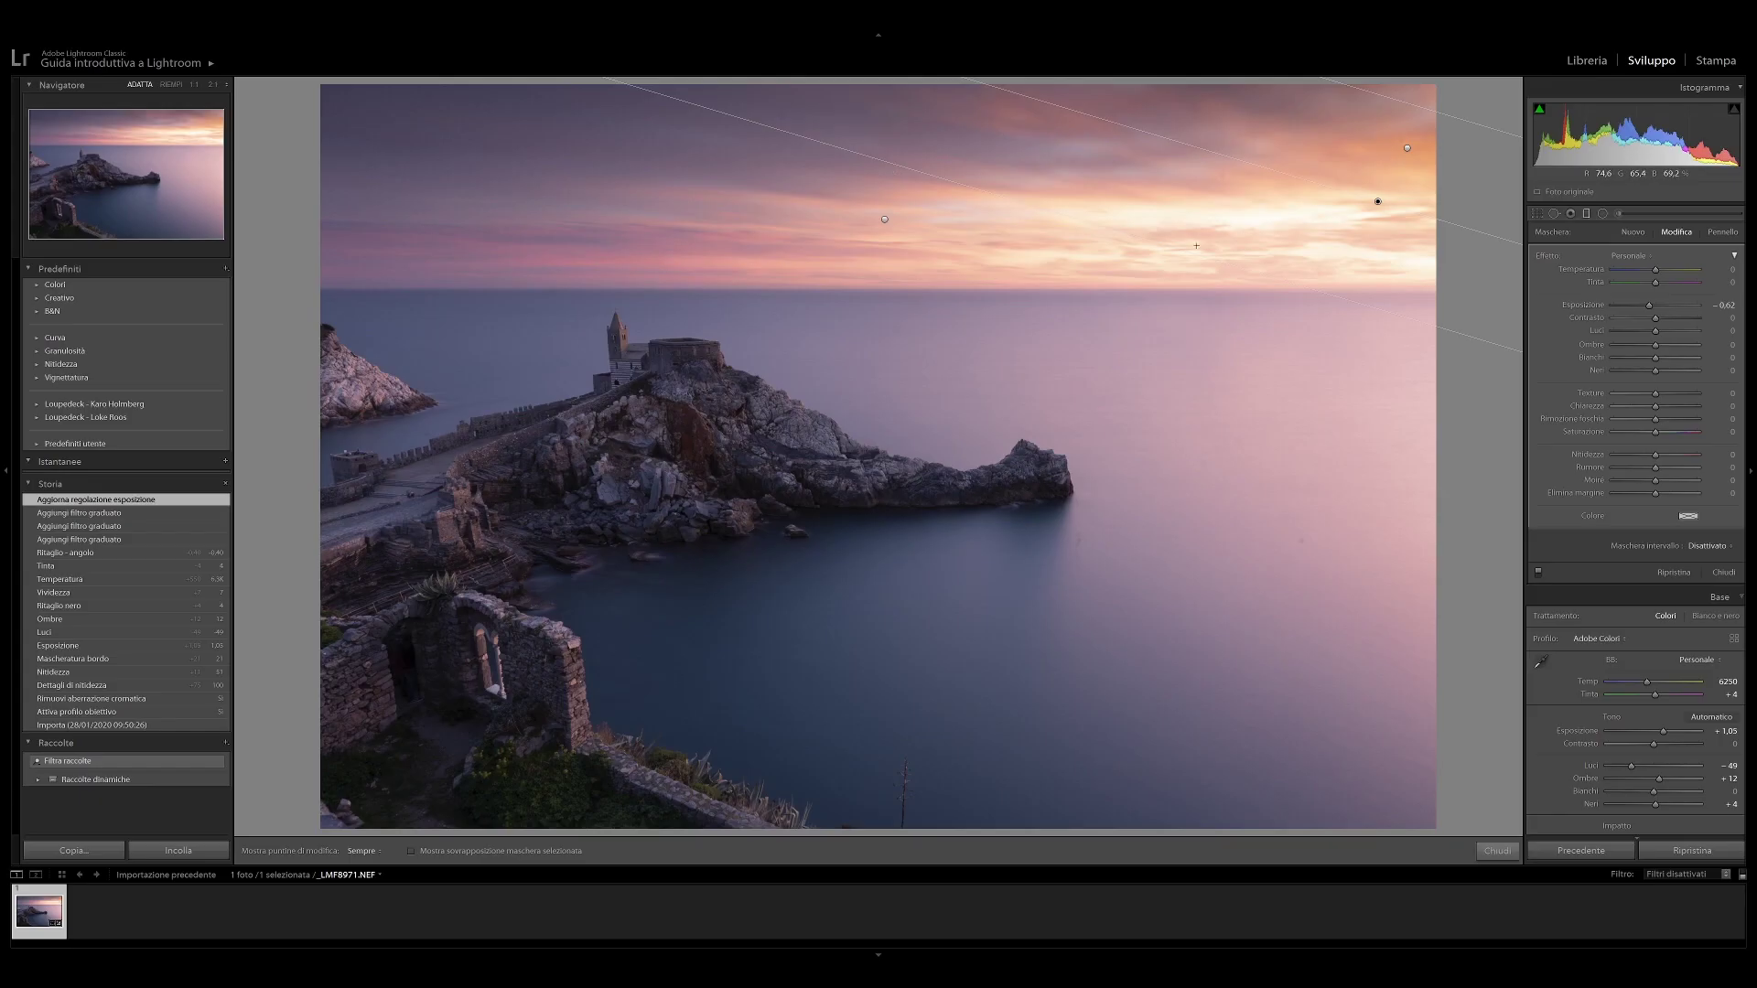
Draw a new graduated filter across the horizon with exposure about −0.35 and highlights −14
left_click(1630, 234)
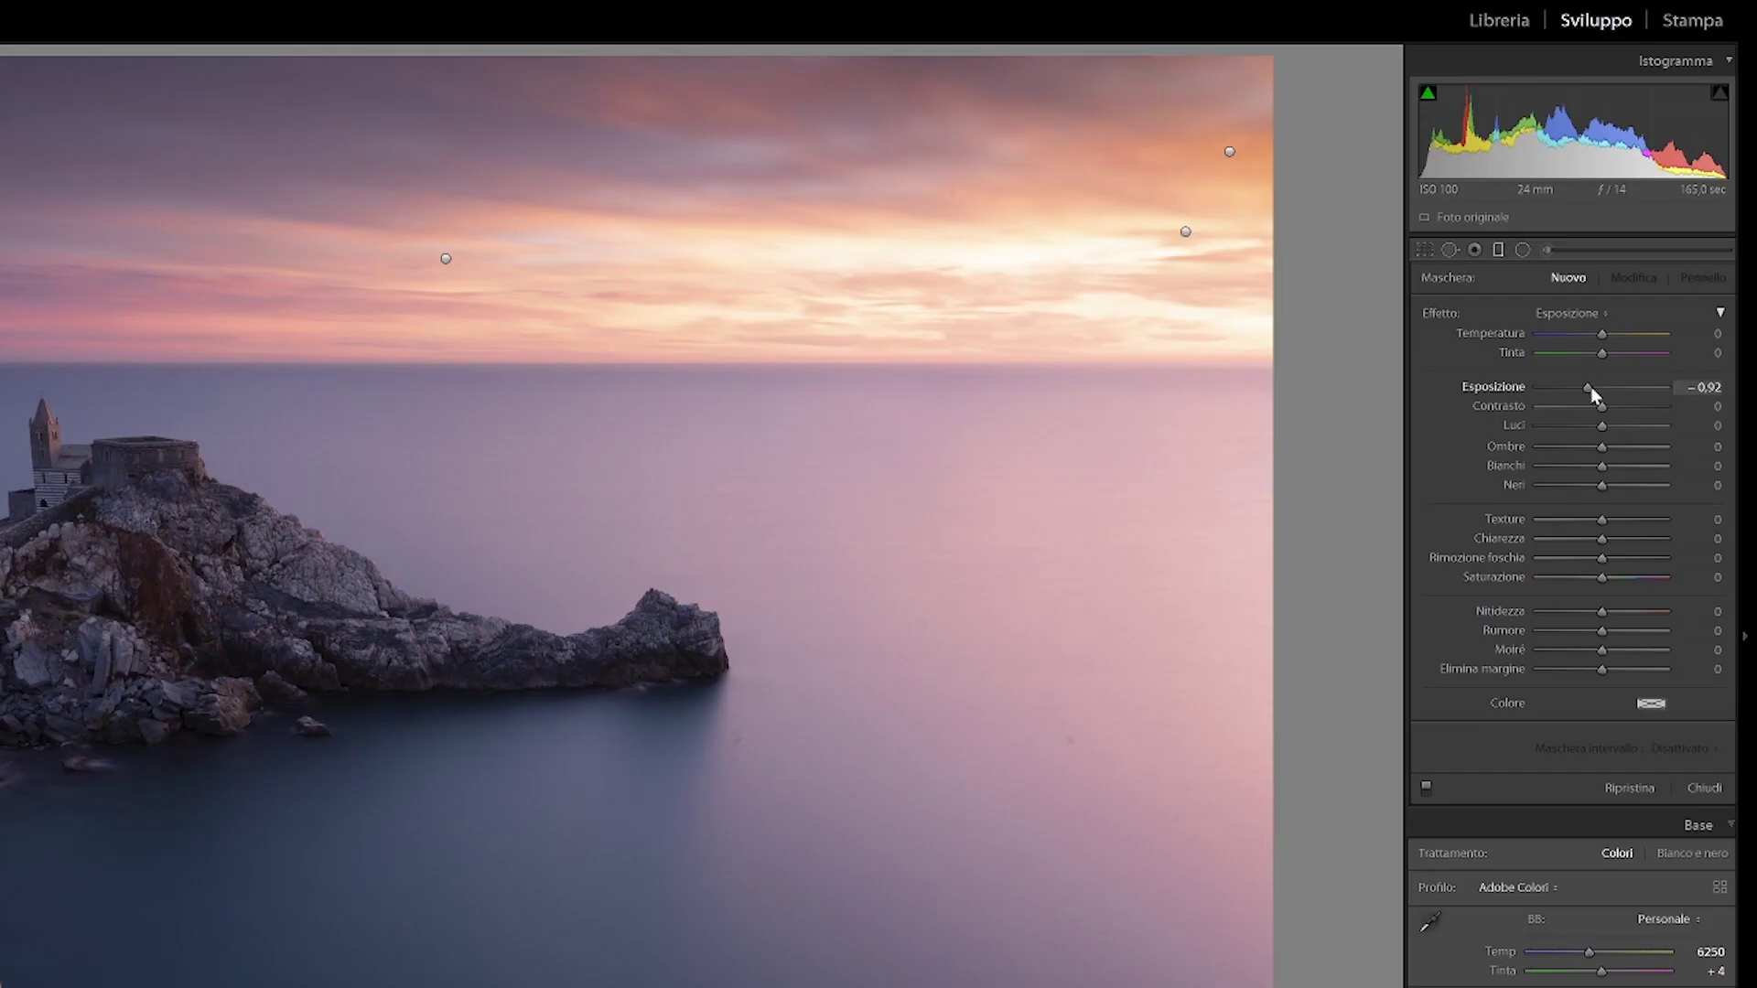
left_click_drag(1589, 386, 1595, 388)
left_click_drag(1601, 425, 1584, 431)
mouse_move(1081, 268)
left_mouse_down()
mouse_move(1082, 327)
mouse_move(1082, 231)
left_mouse_up()
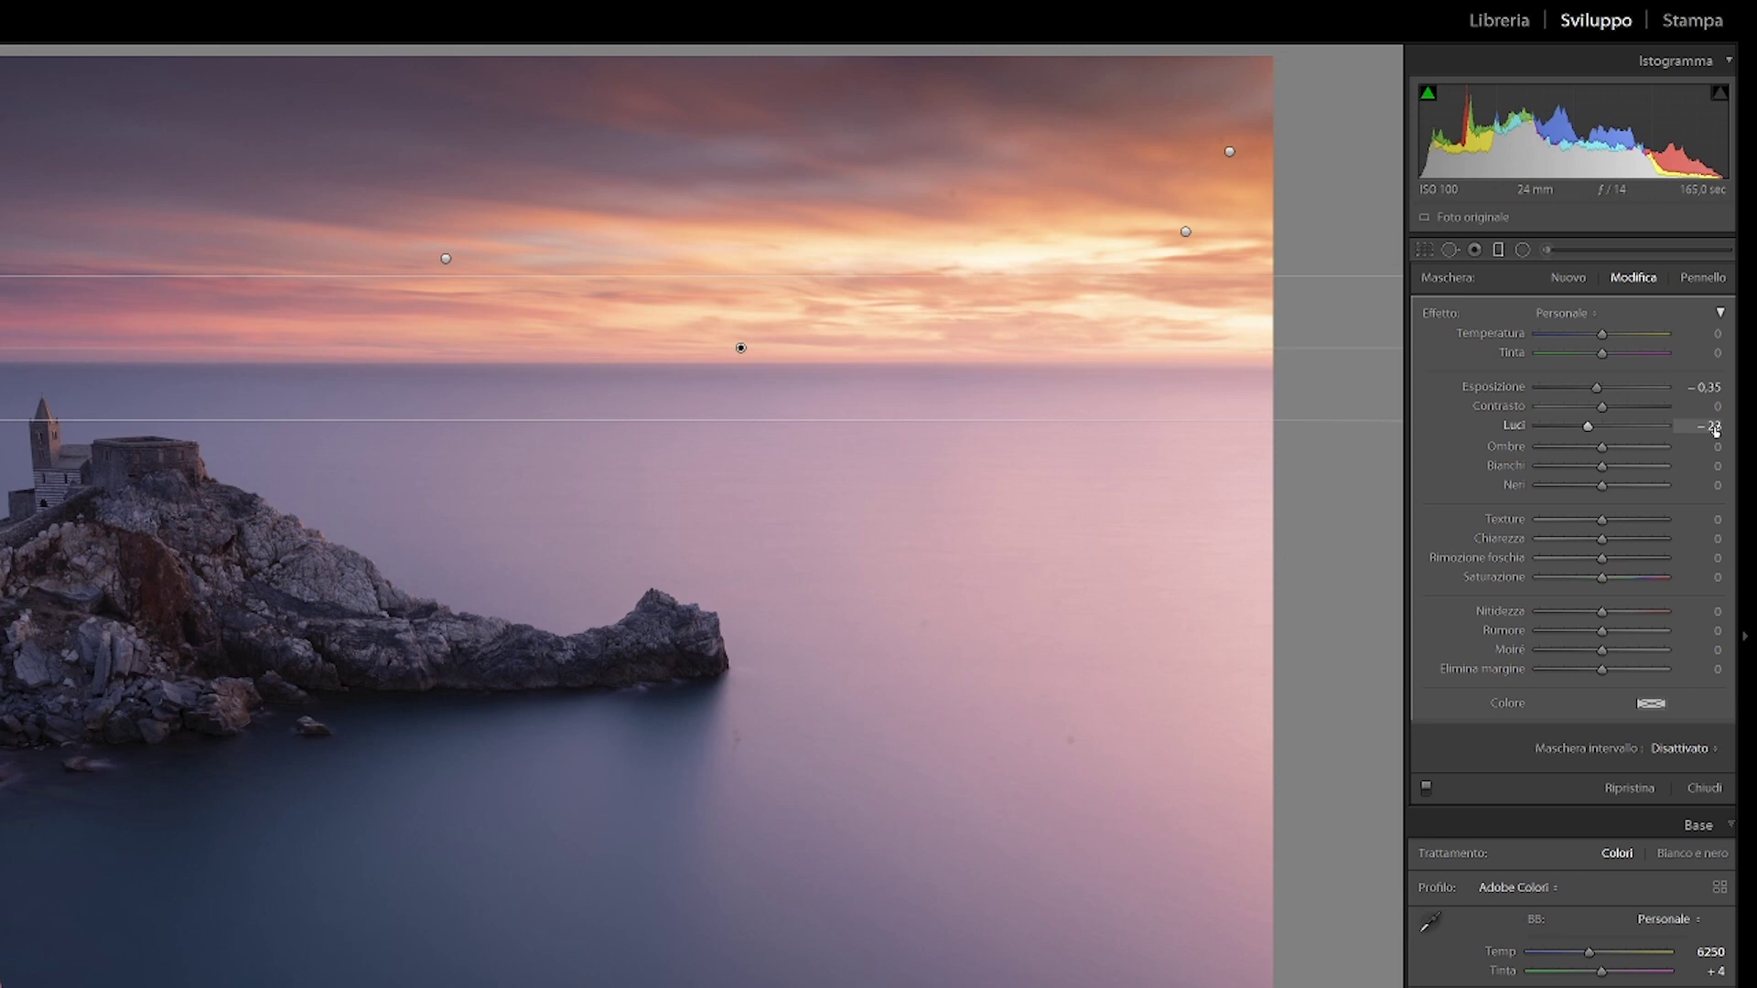
left_click(1716, 427)
type("-14")
key("Return")
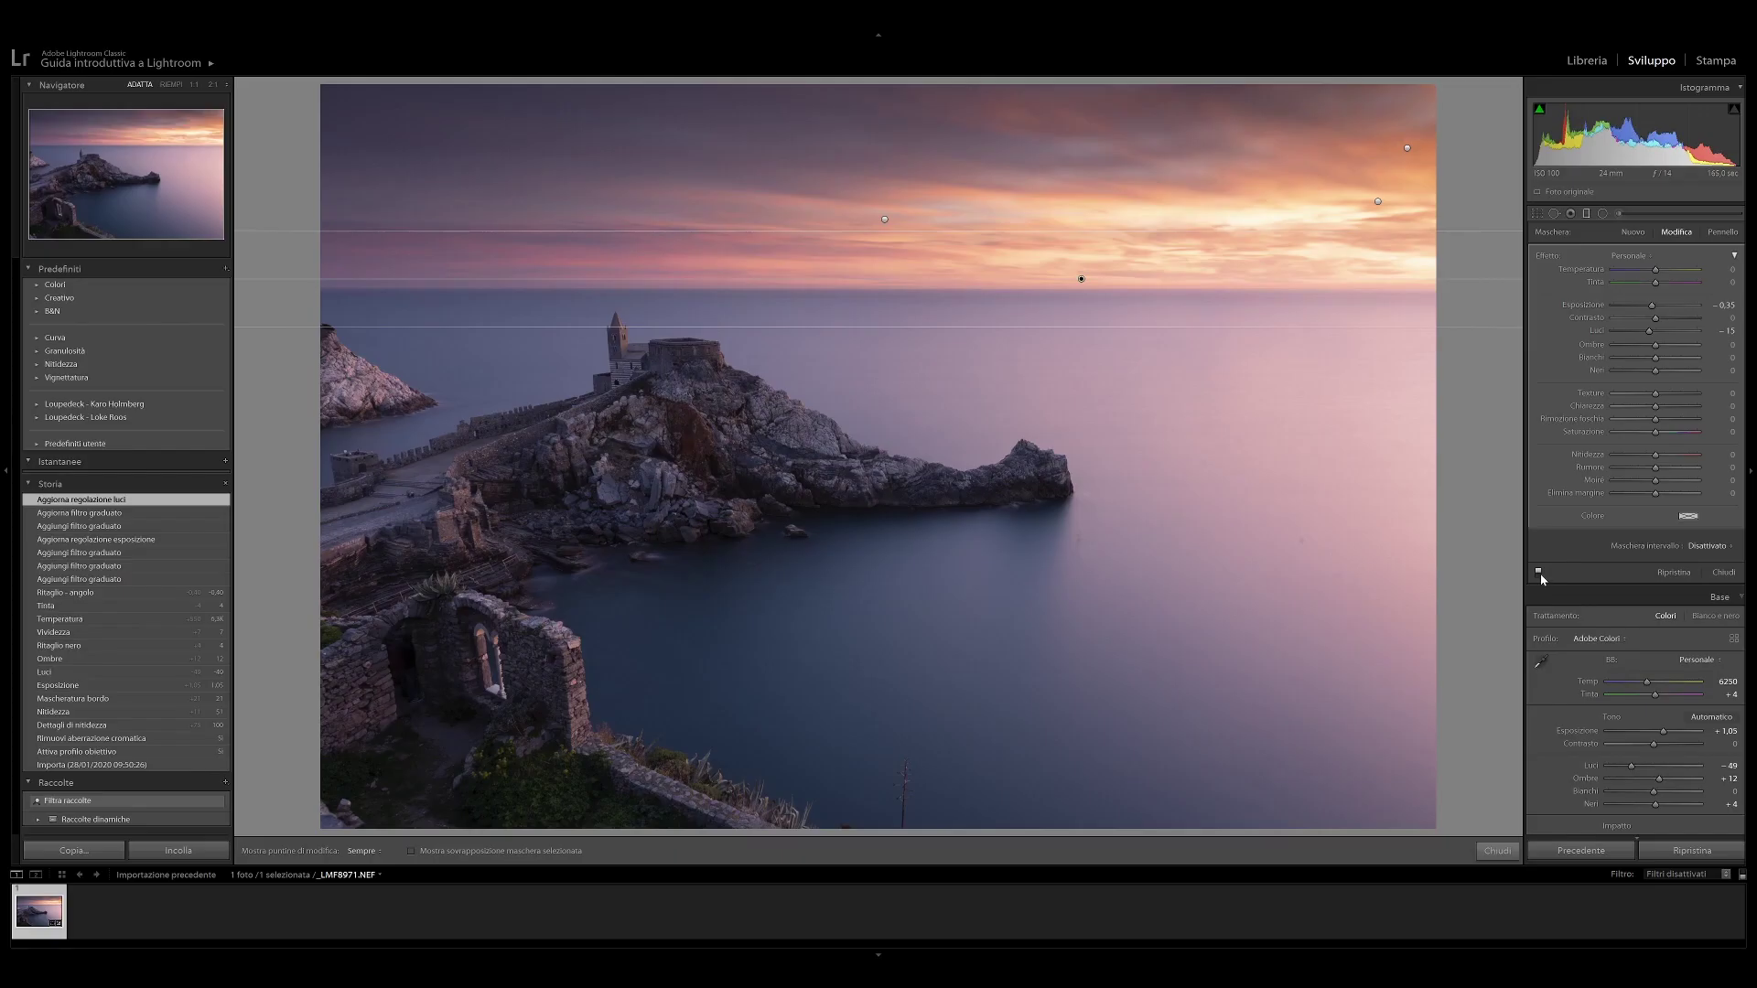
Toggle the graduated filters off and on to compare, then close the filter tool
left_click(1539, 572)
left_click(1539, 572)
left_click(1539, 572)
left_click(1539, 572)
left_click(1539, 572)
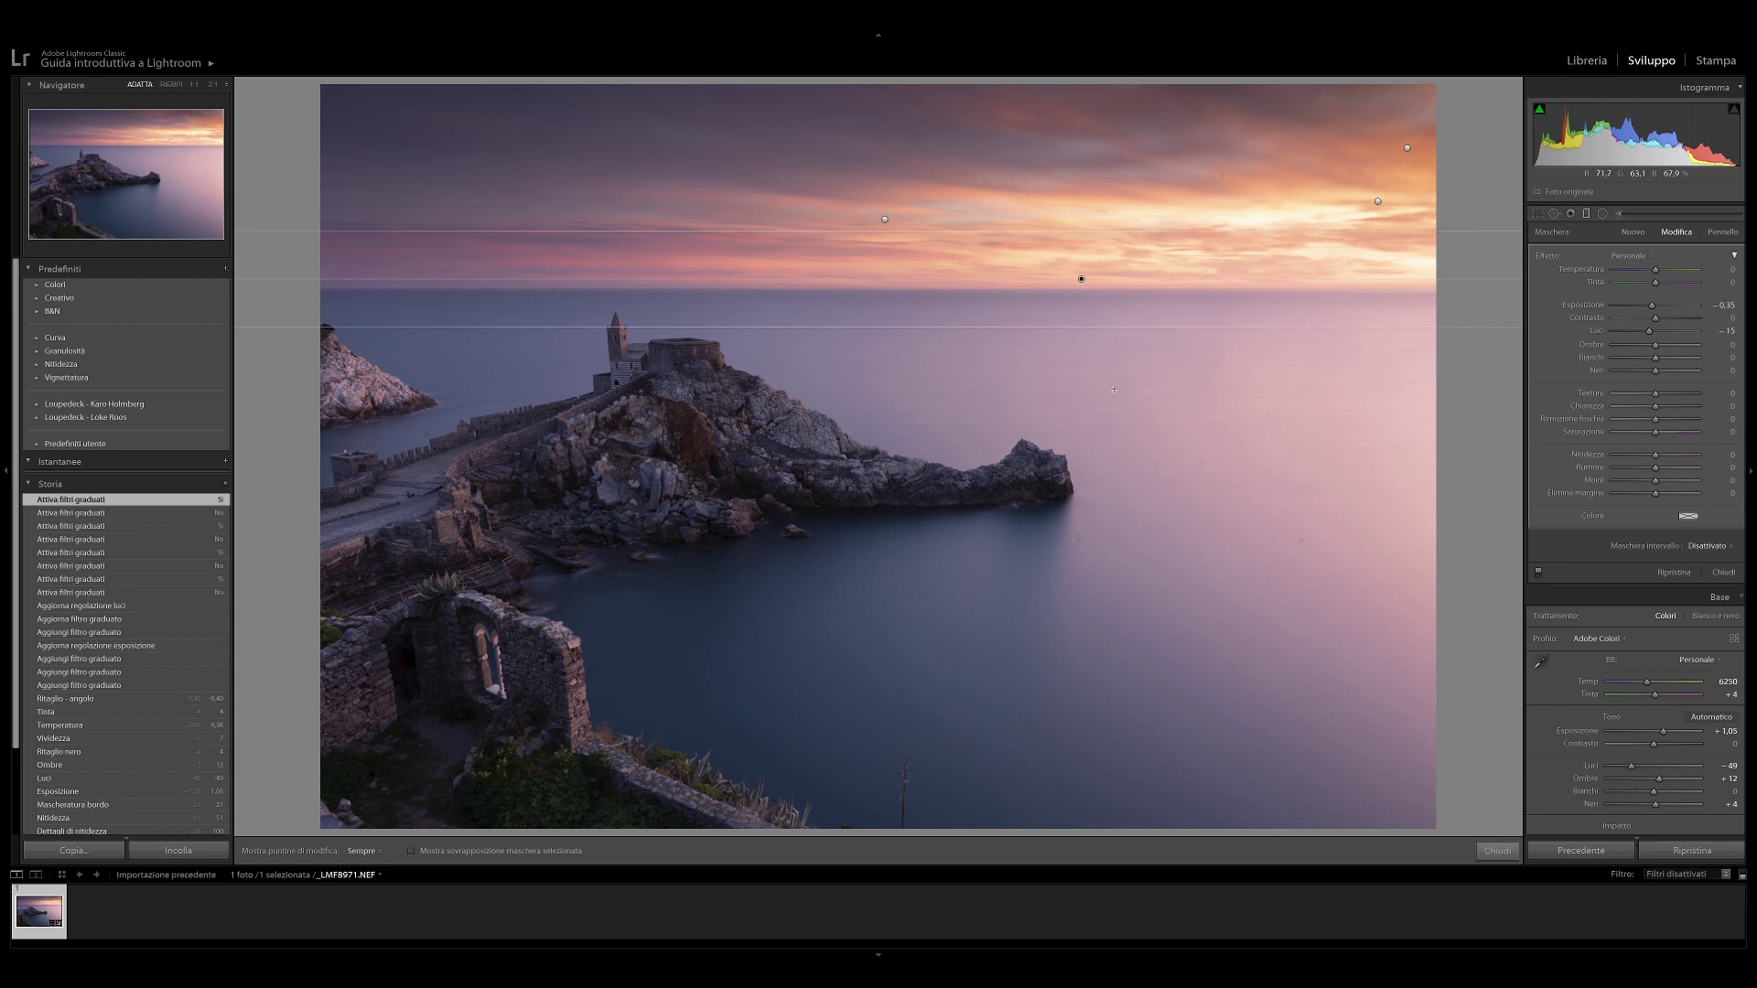
left_click(1586, 213)
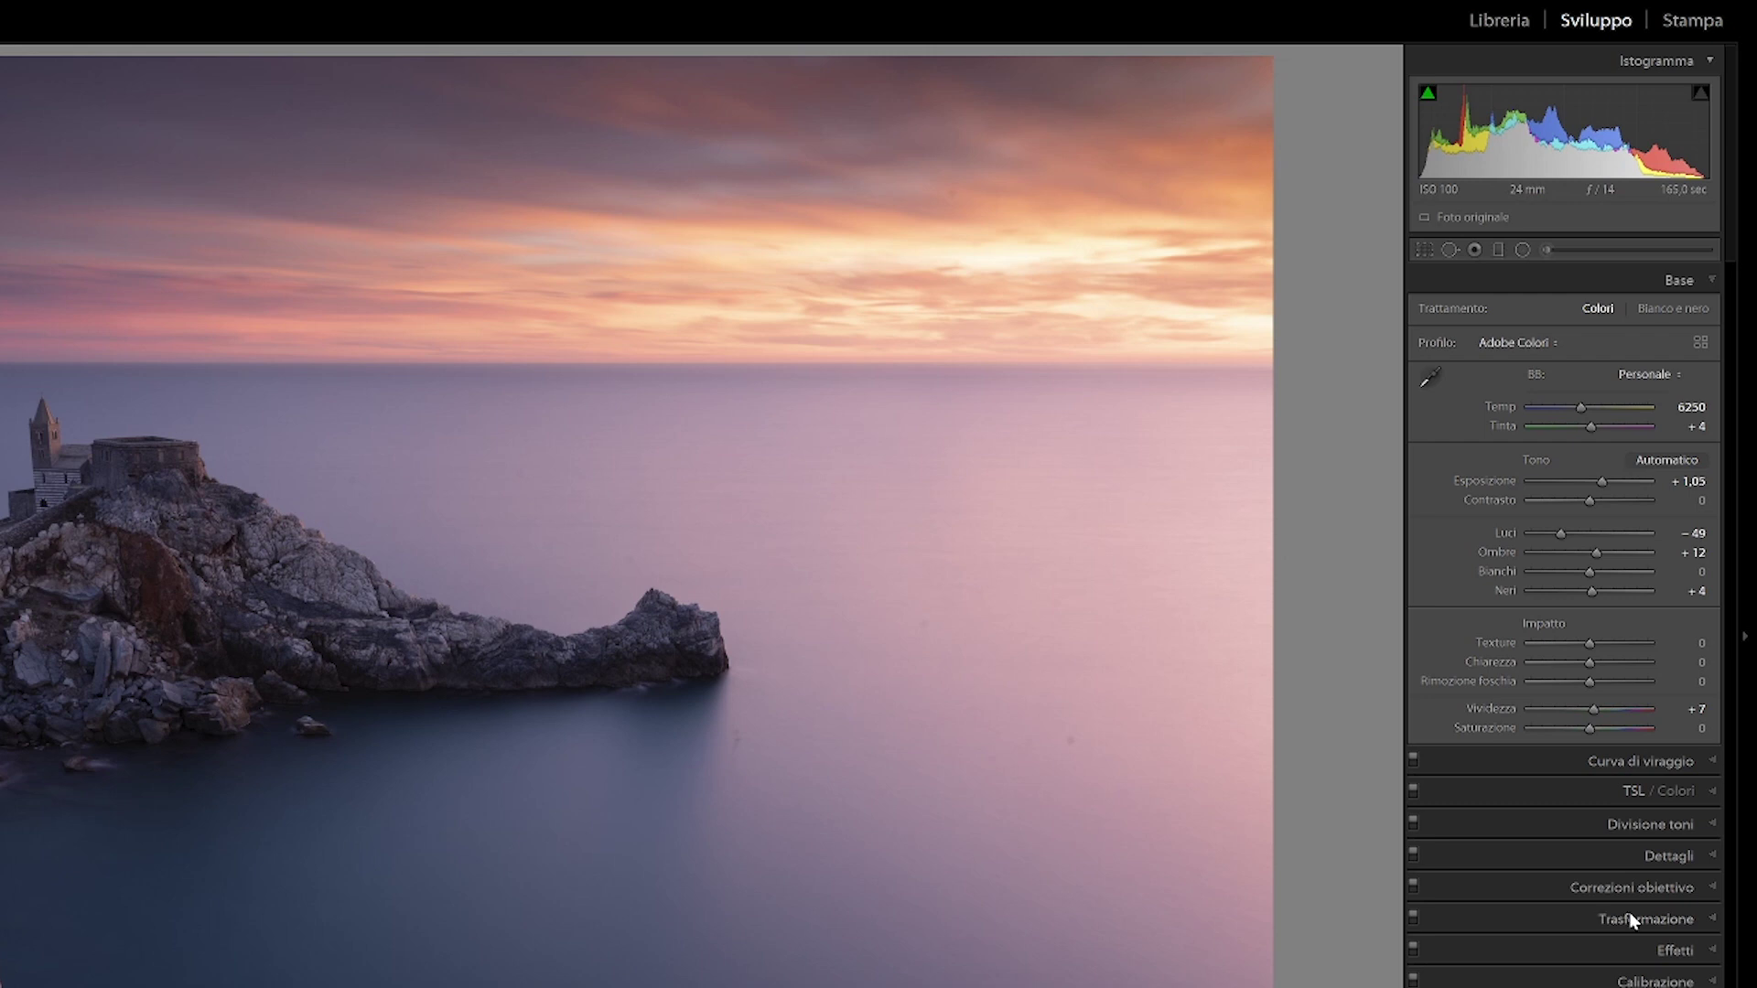
Expand the Transform (Trasformazione) panel
left_click(1676, 659)
Set the Vertical transform to about +20, then collapse Transform and reopen Basic
left_click(1590, 630)
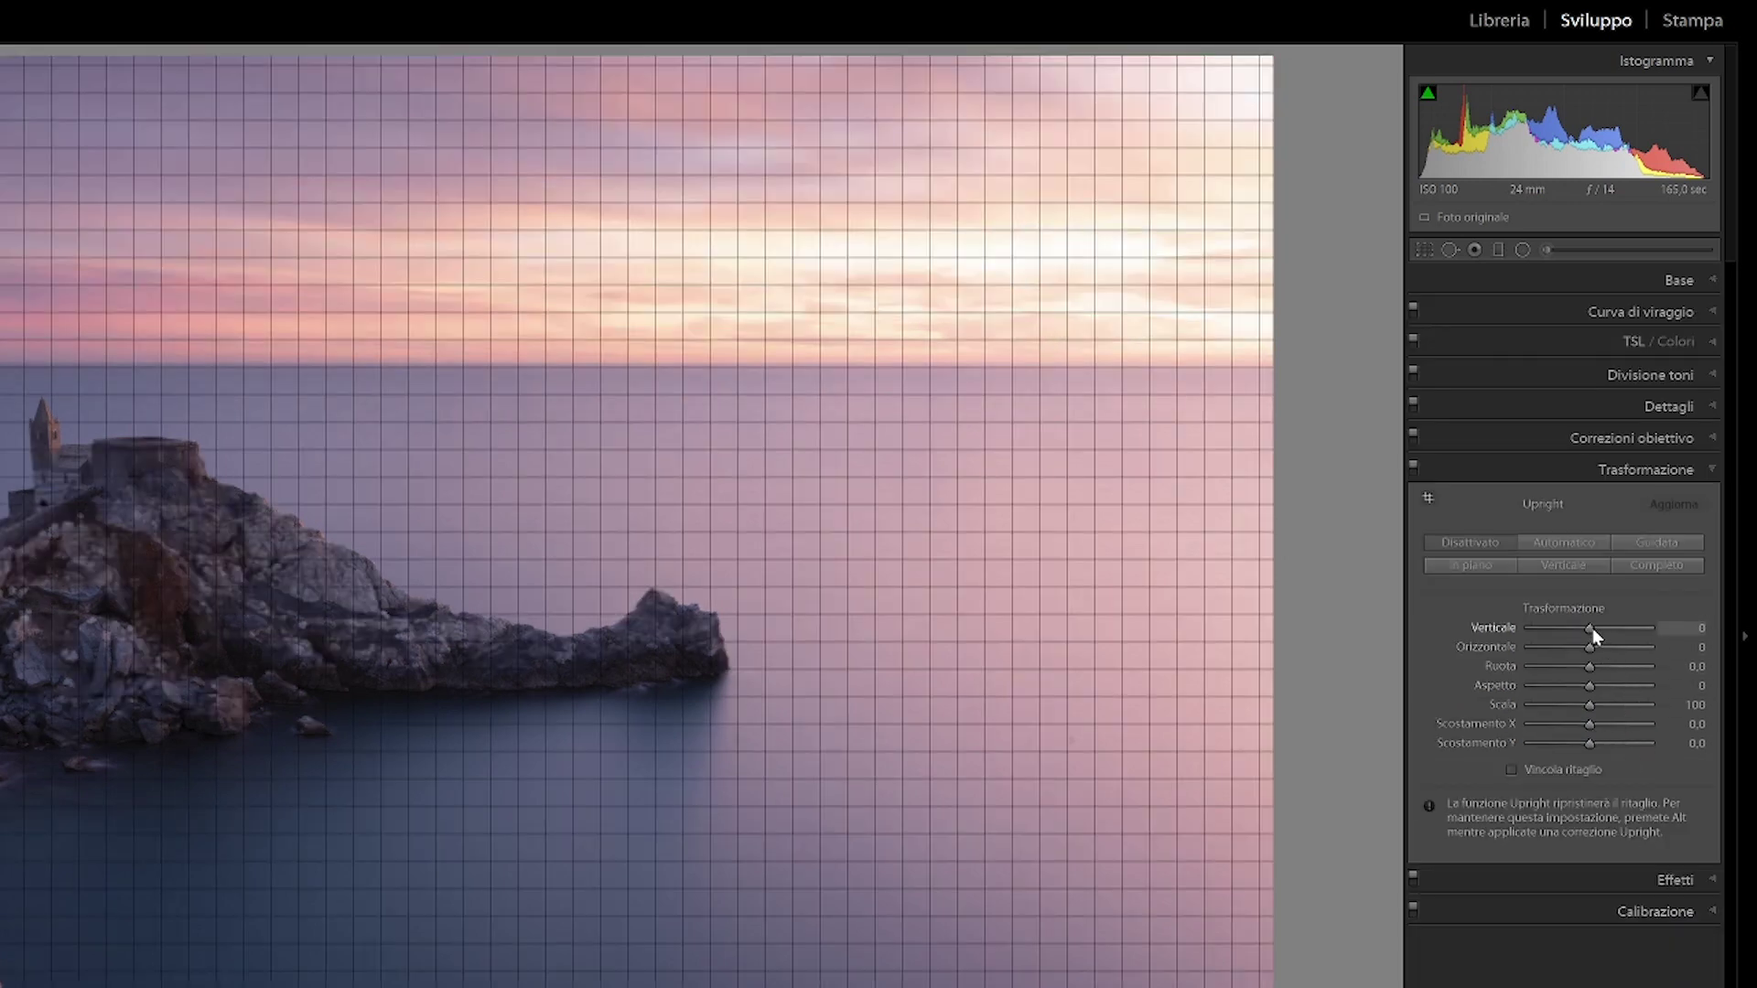
left_click_drag(1592, 627, 1603, 629)
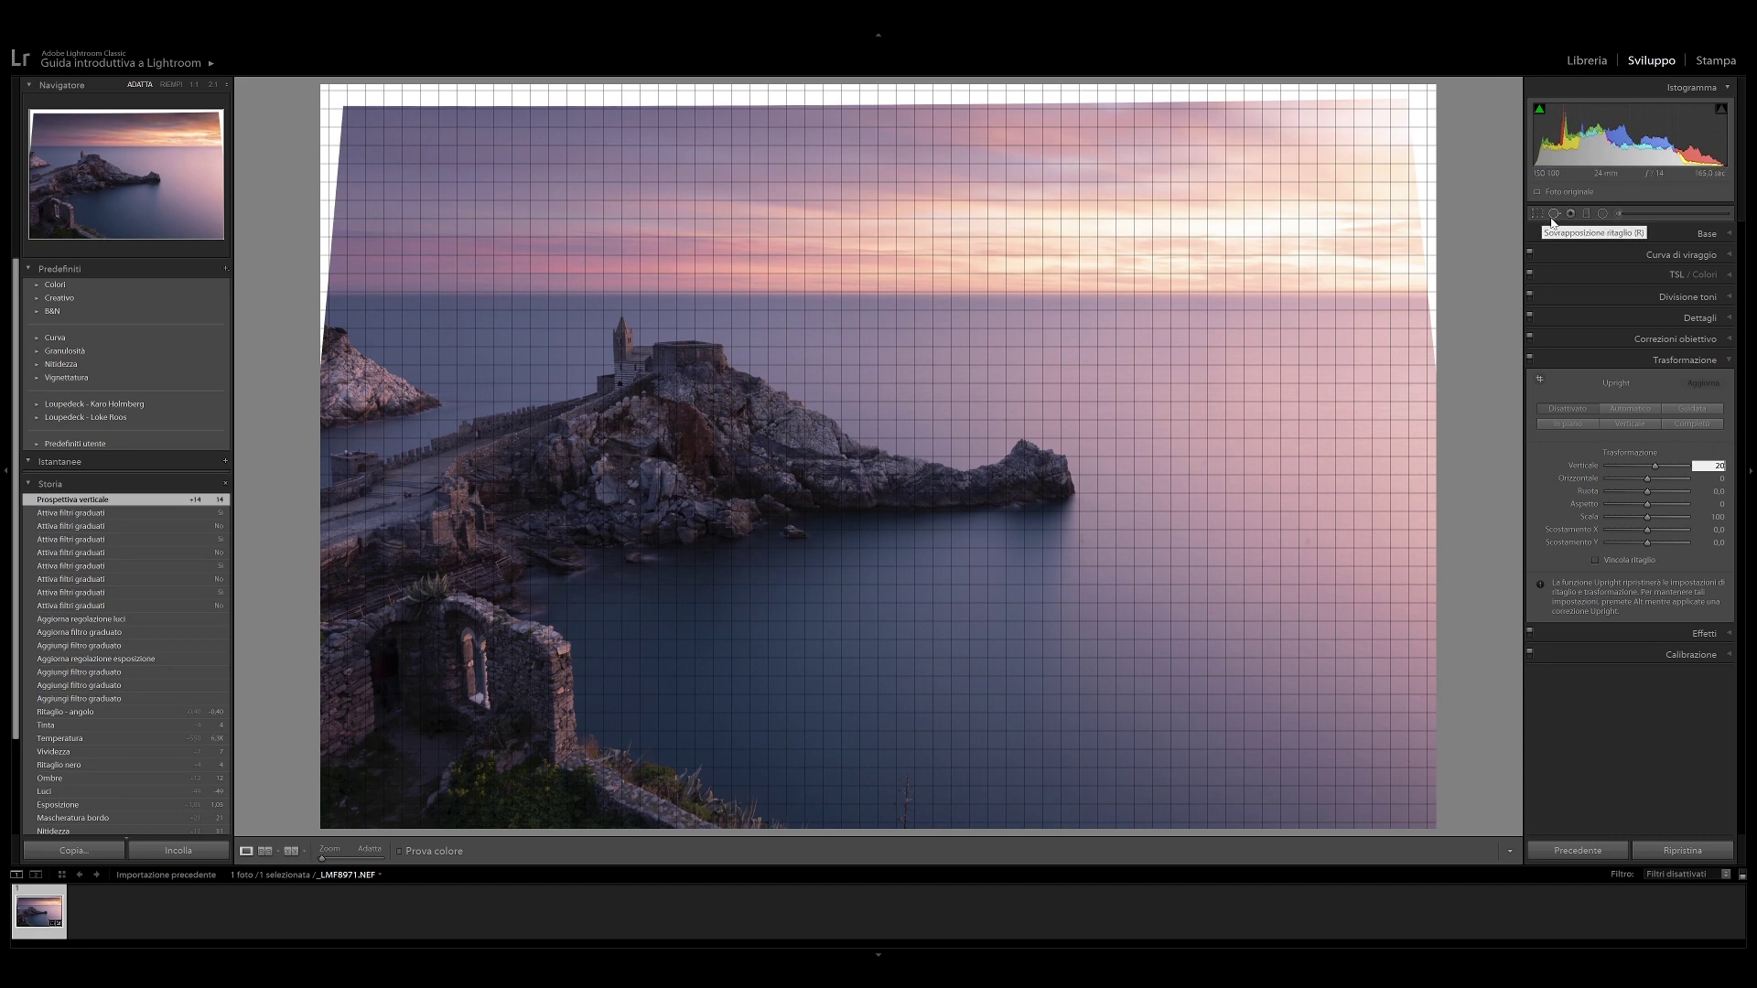
left_click(1688, 360)
left_click(1707, 237)
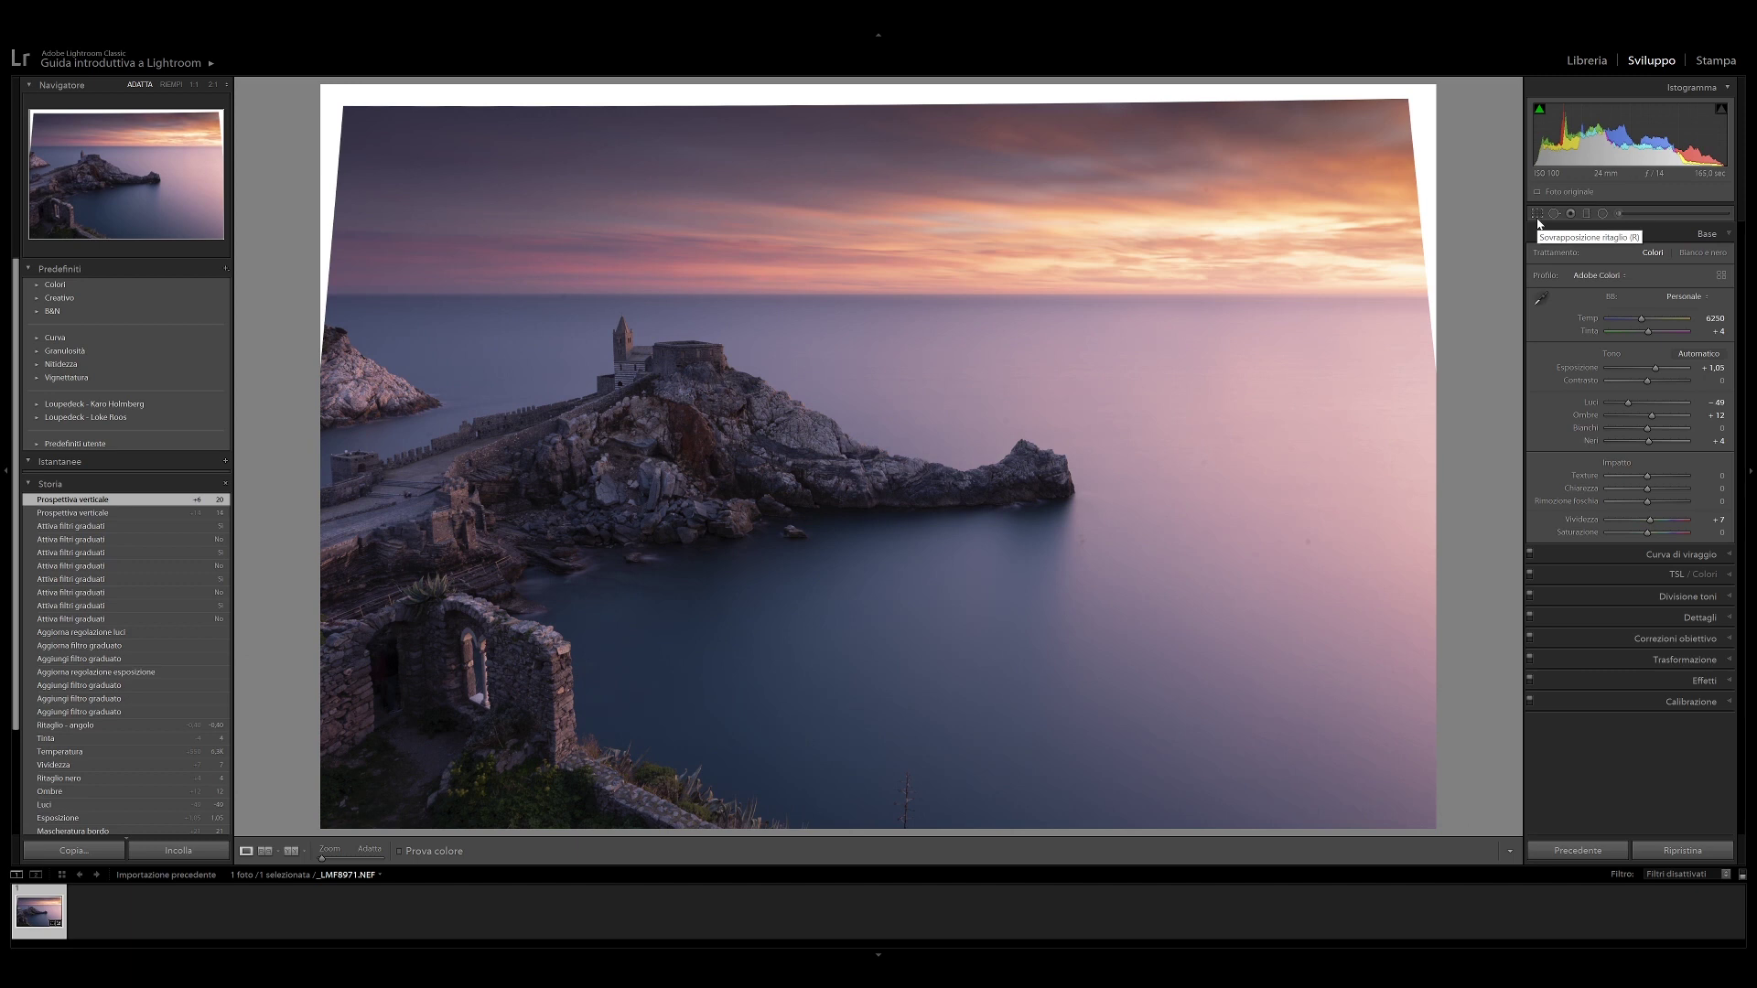
key("r")
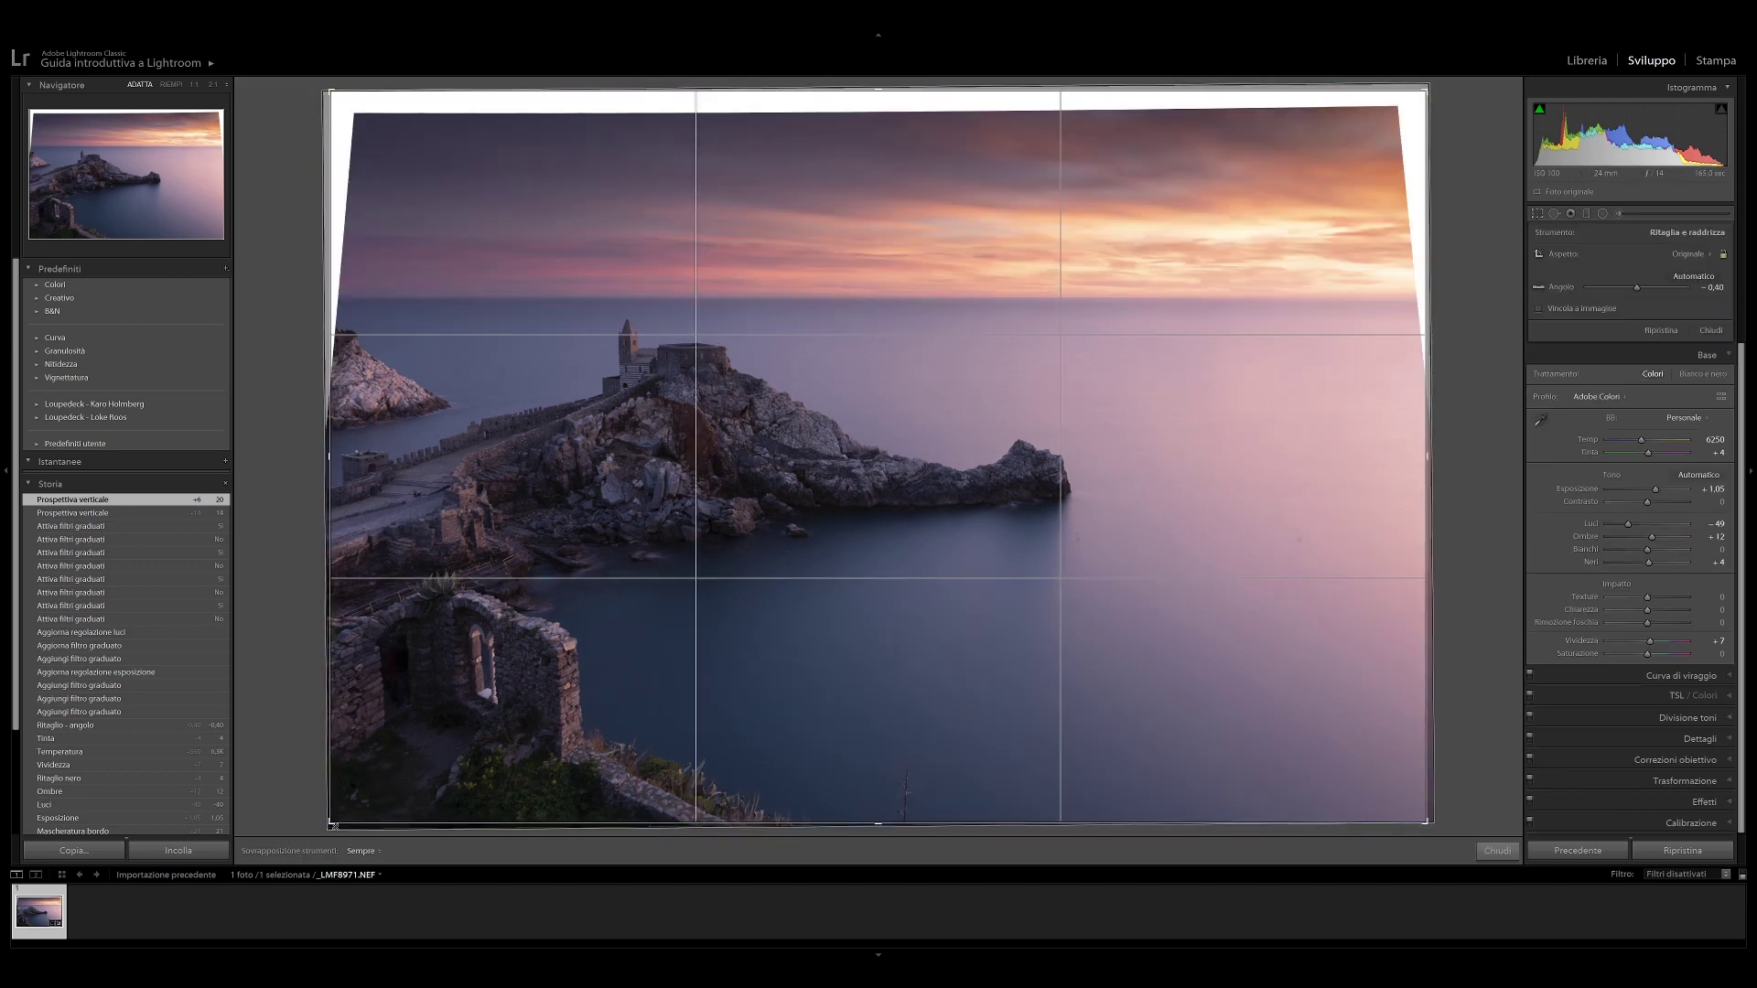
Pull the bottom-left and top-left crop corners slightly inward and apply the crop
left_click_drag(329, 822, 333, 821)
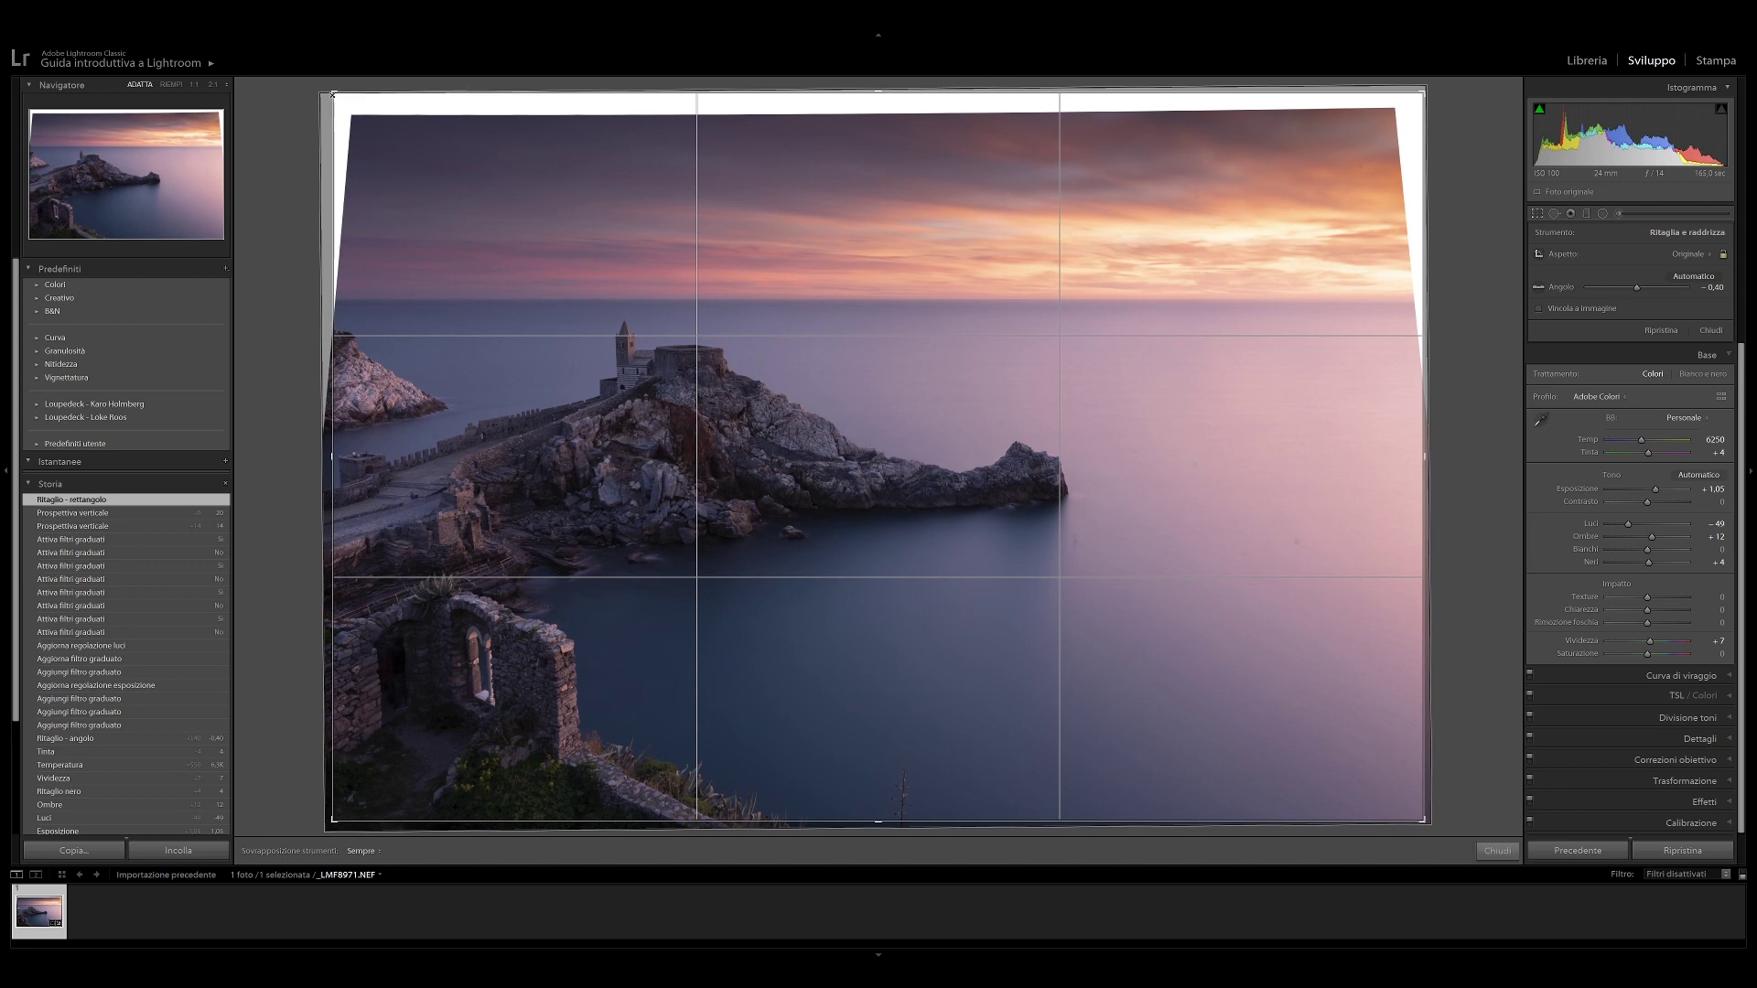
left_click_drag(327, 95, 338, 97)
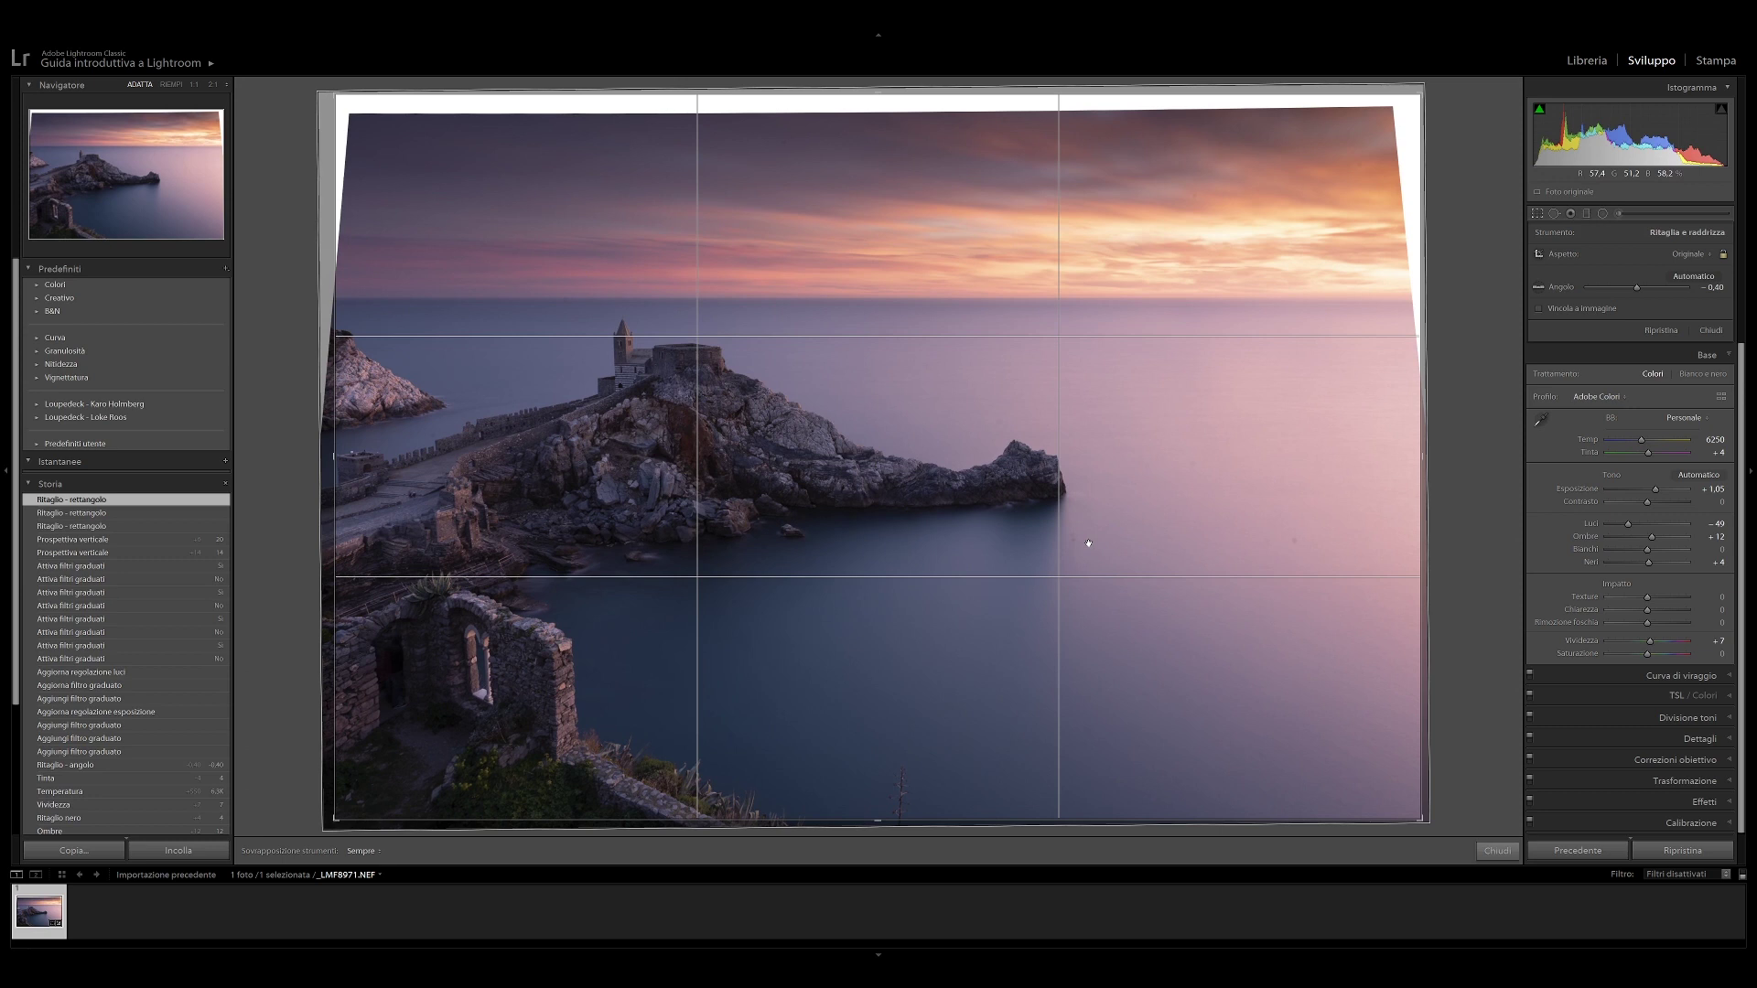
key("d")
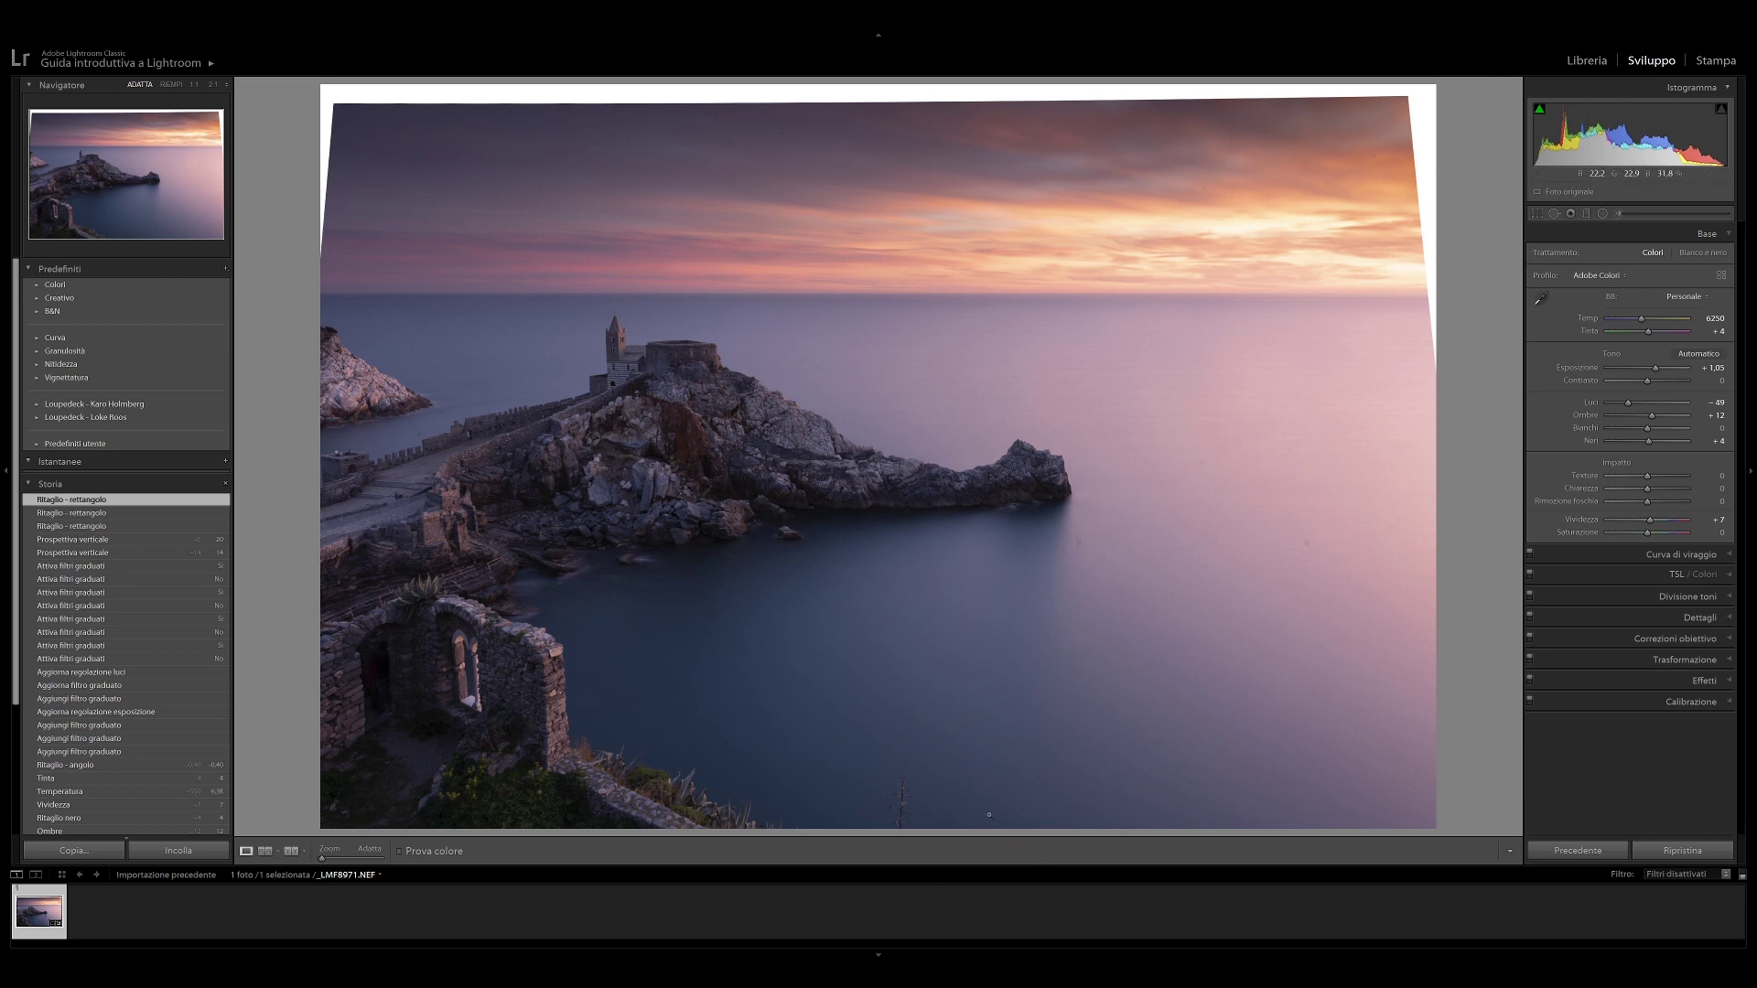
Send the photo to Photoshop 2020 through the right-click Edit In menu
right_click(866, 426)
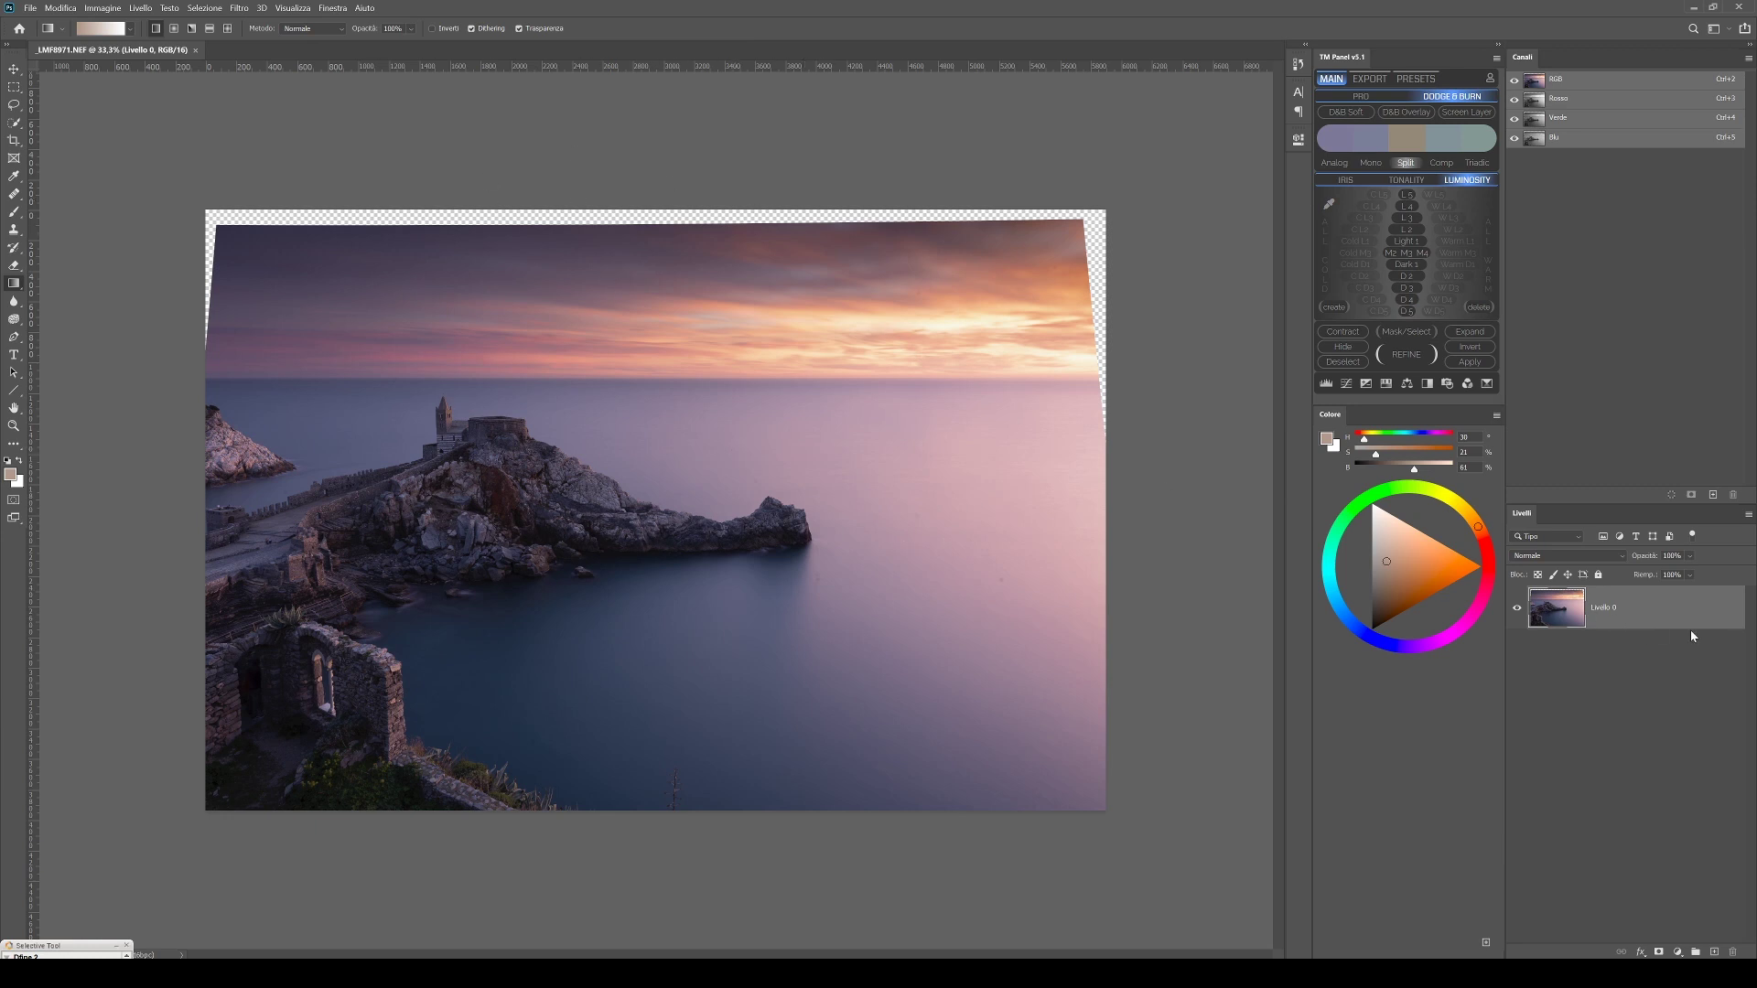
Duplicate Livello 0 into Livello 0 copia and keep the copy selected
left_click_drag(1658, 615, 1715, 954)
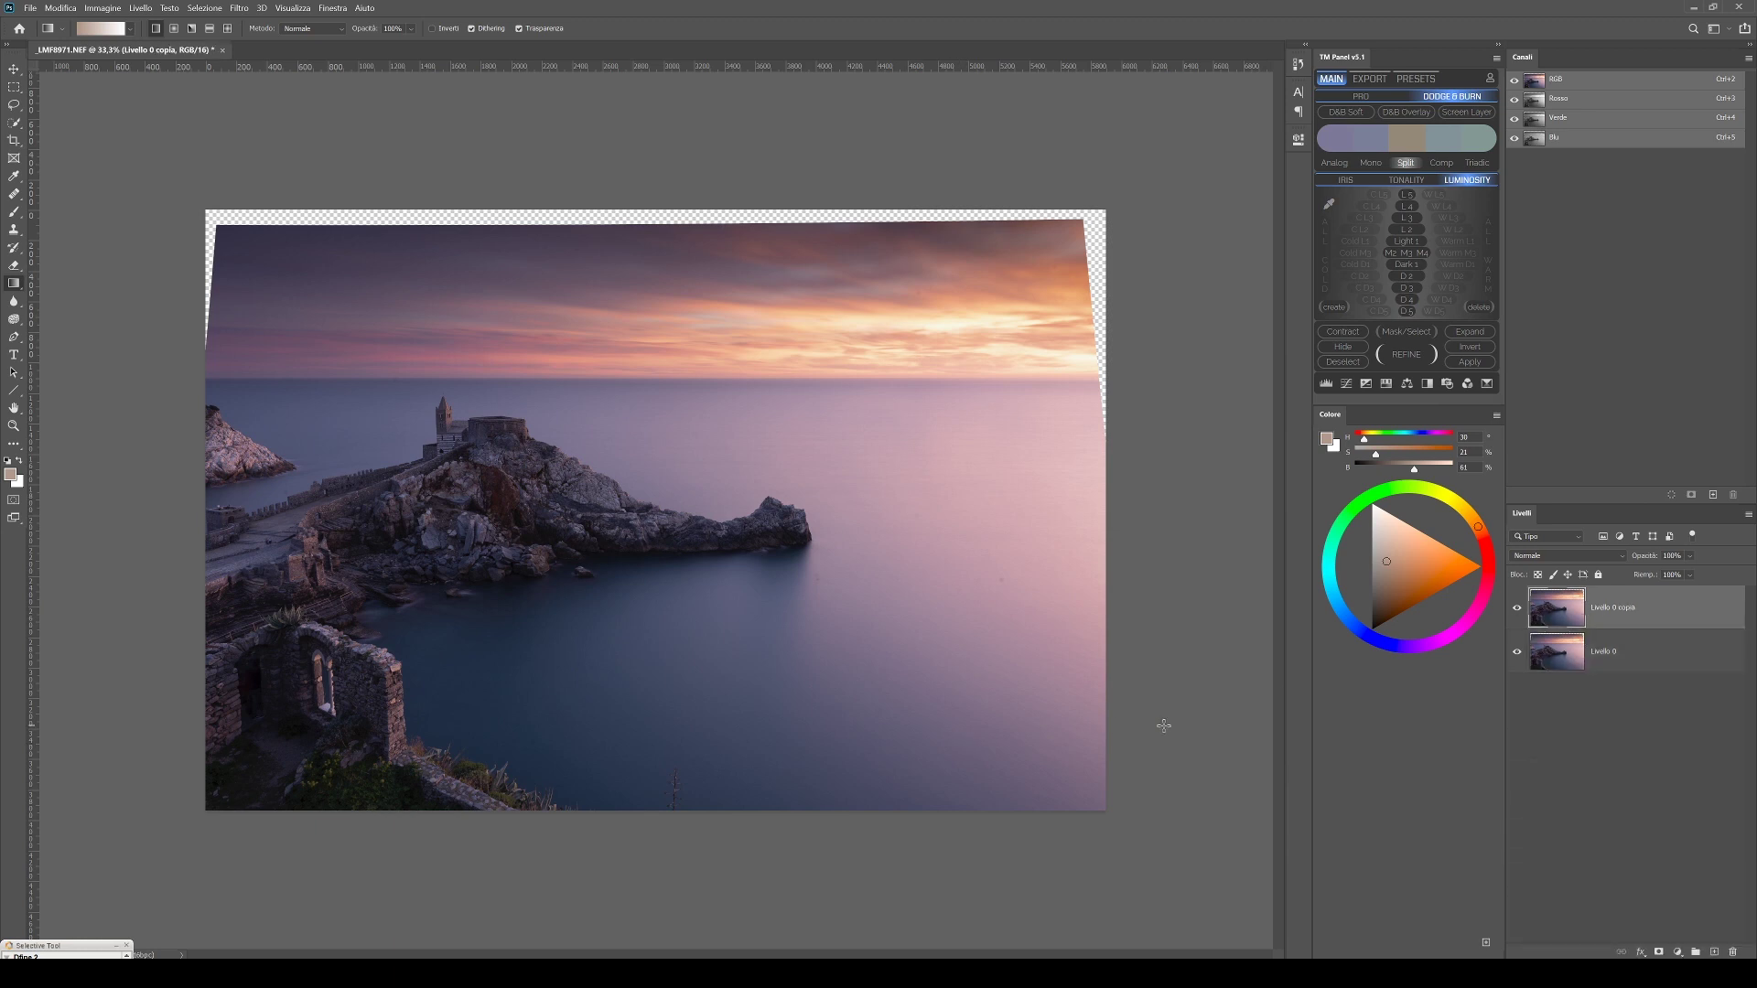
left_click(1673, 665)
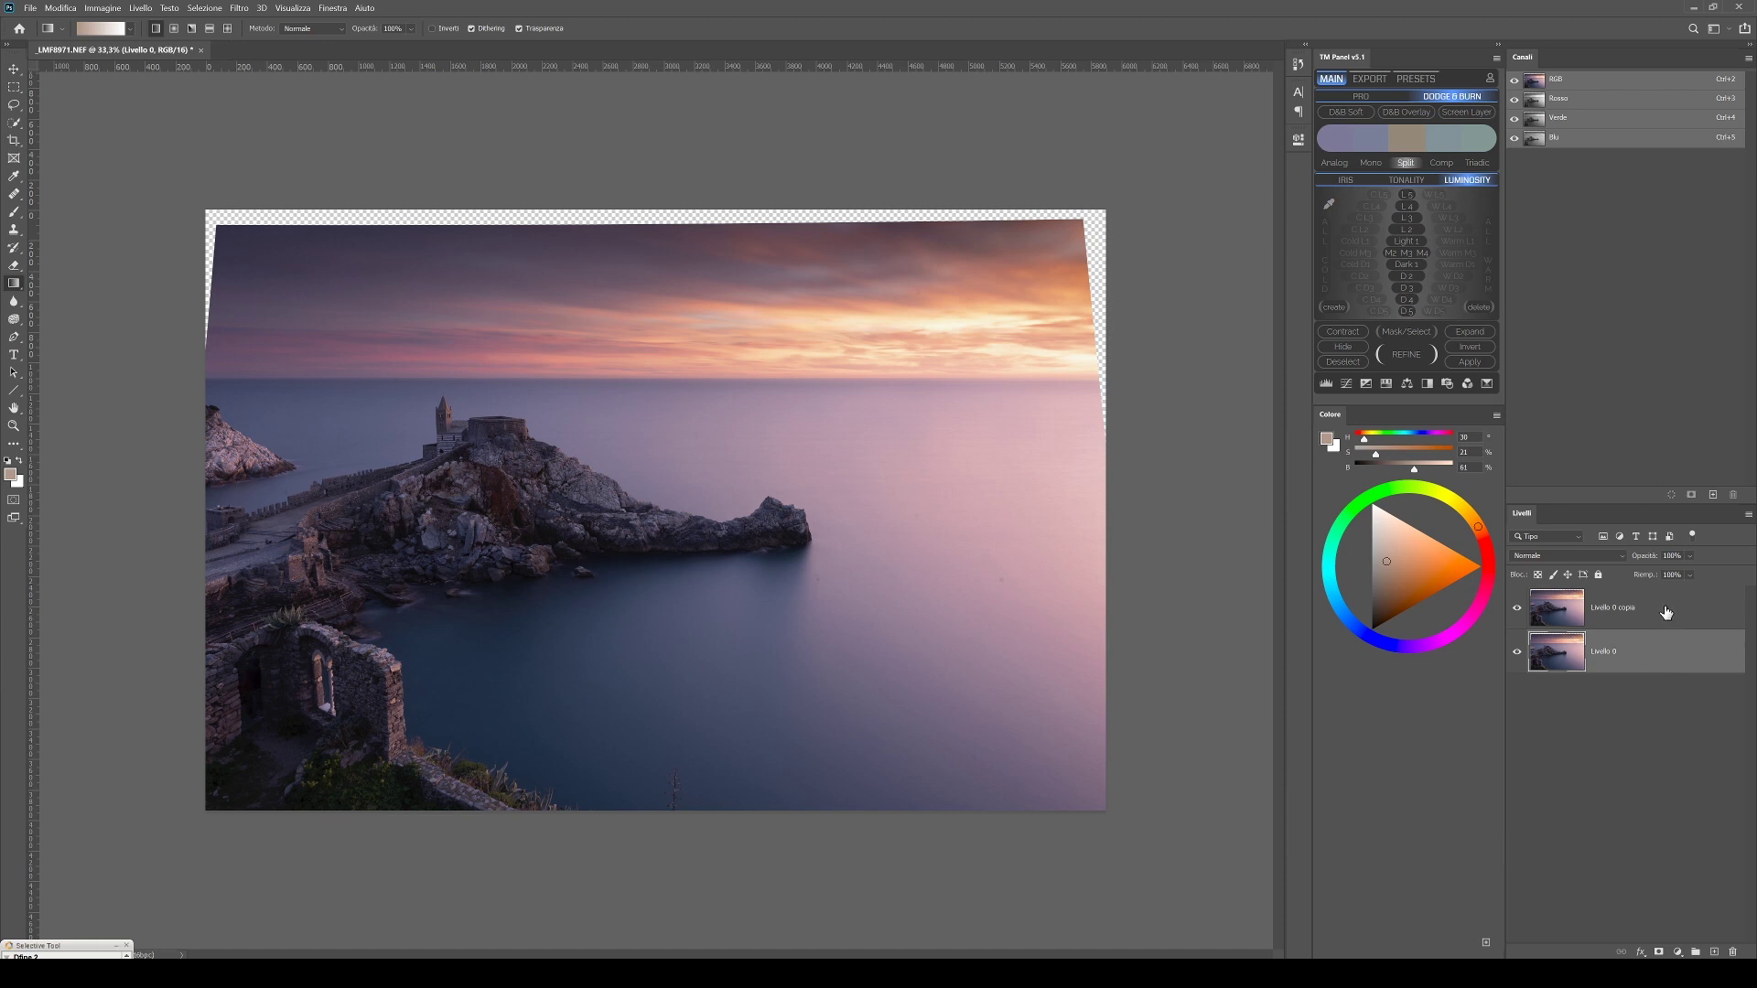
left_click(1665, 612)
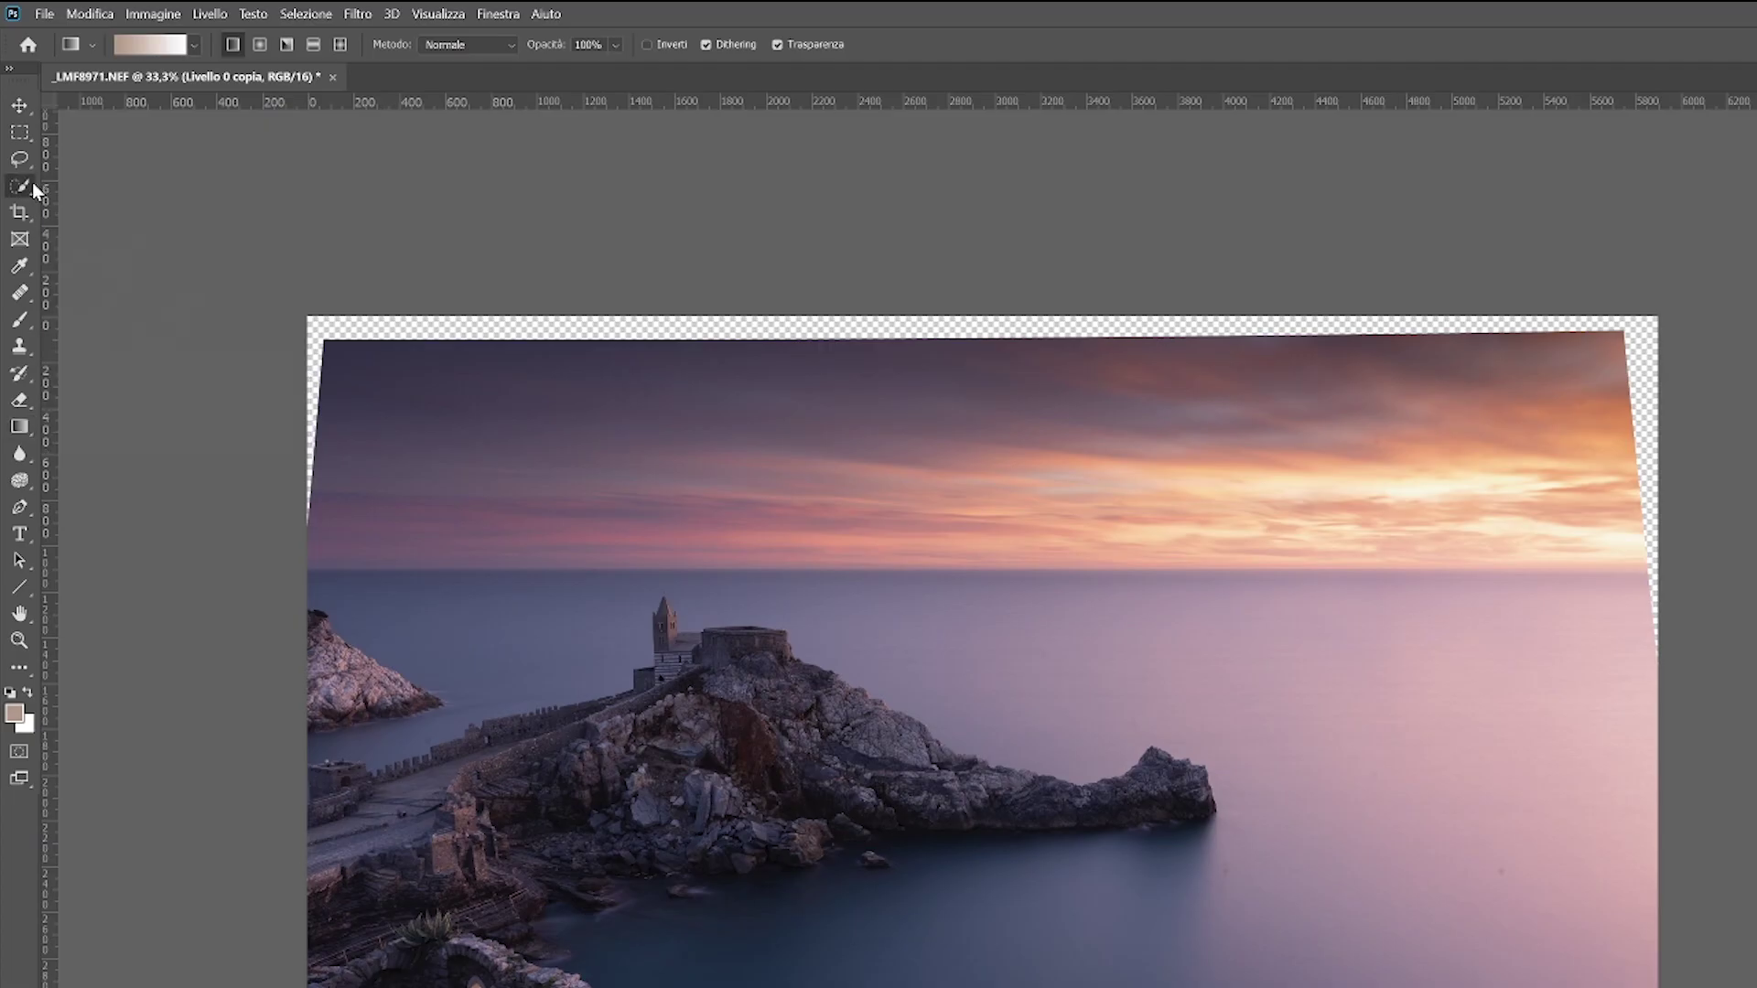
left_click(17, 122)
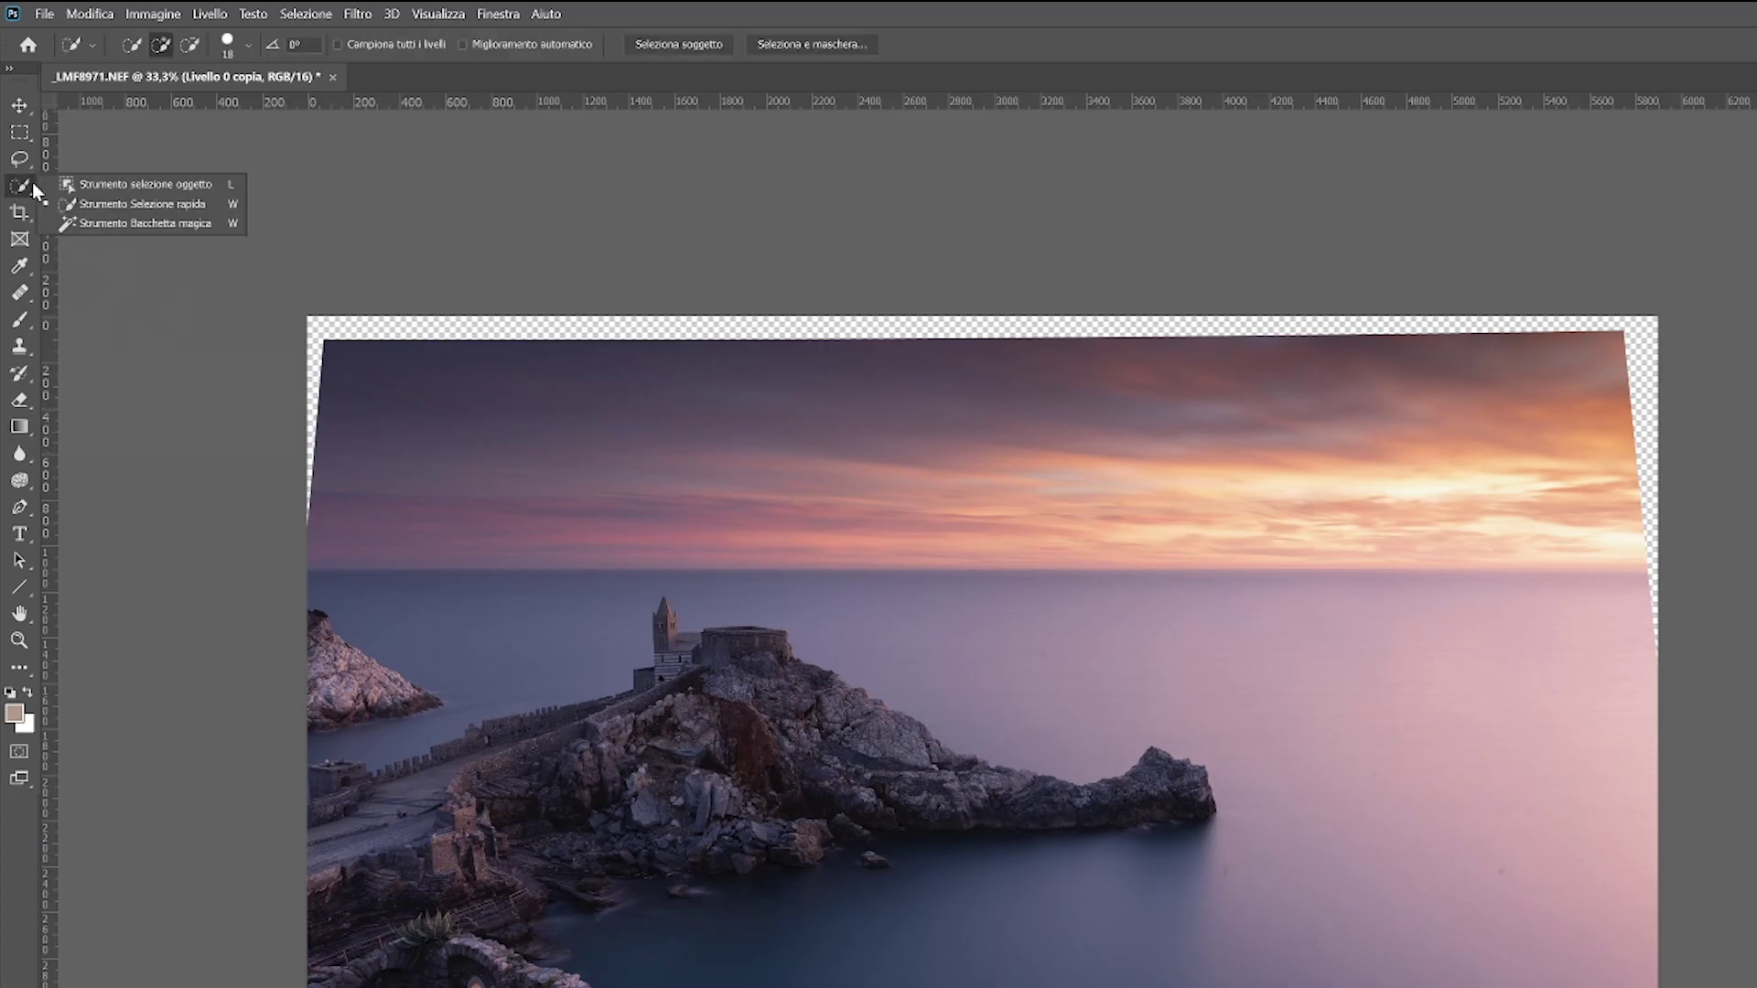
Magic-wand select the transparent border and expand the selection by 10 px
left_click(119, 223)
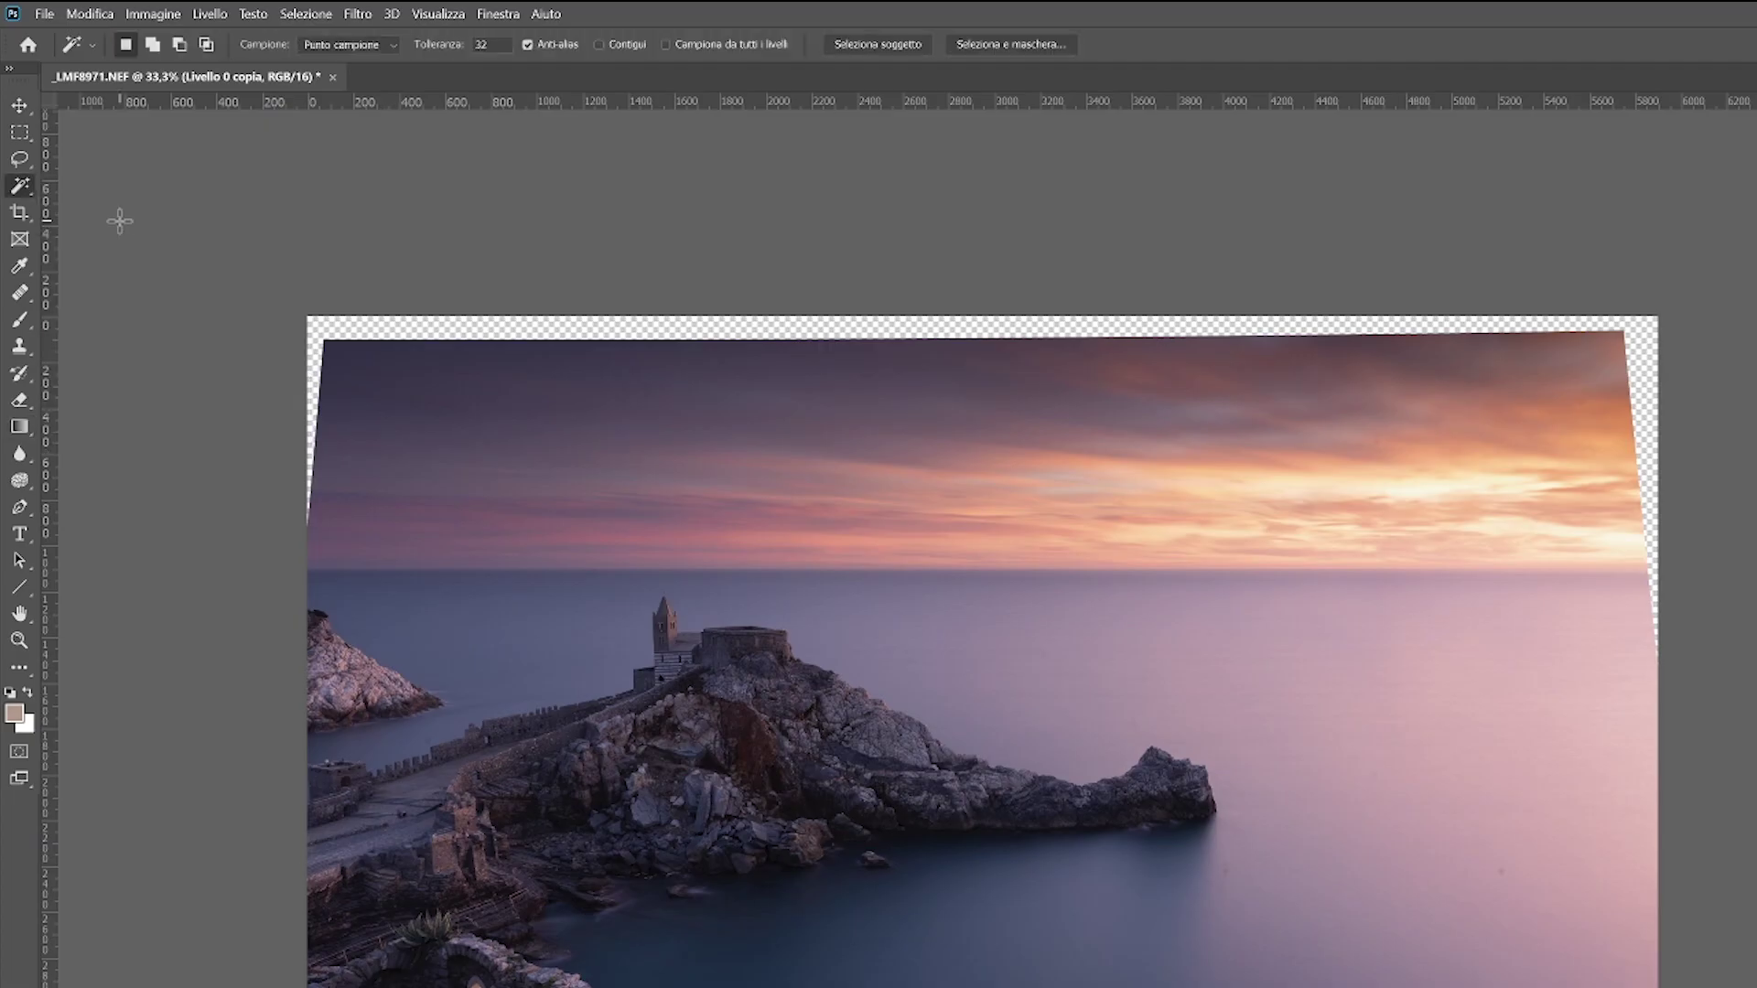
left_click(329, 322)
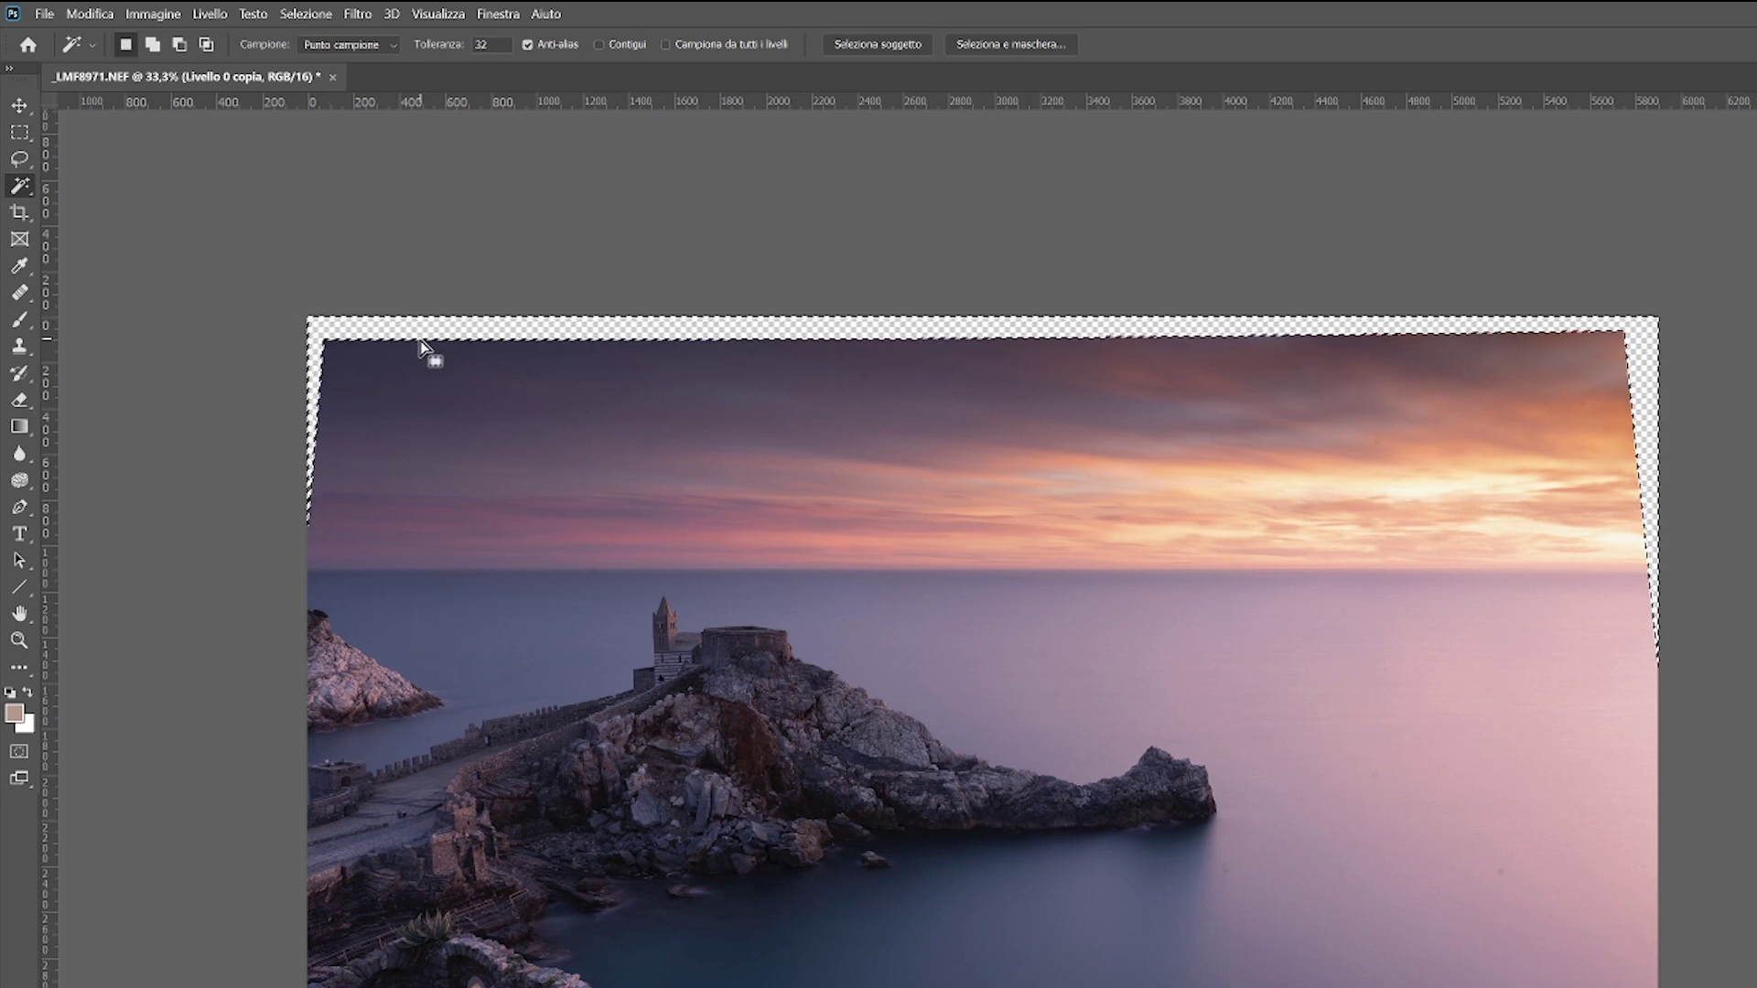
left_click(300, 16)
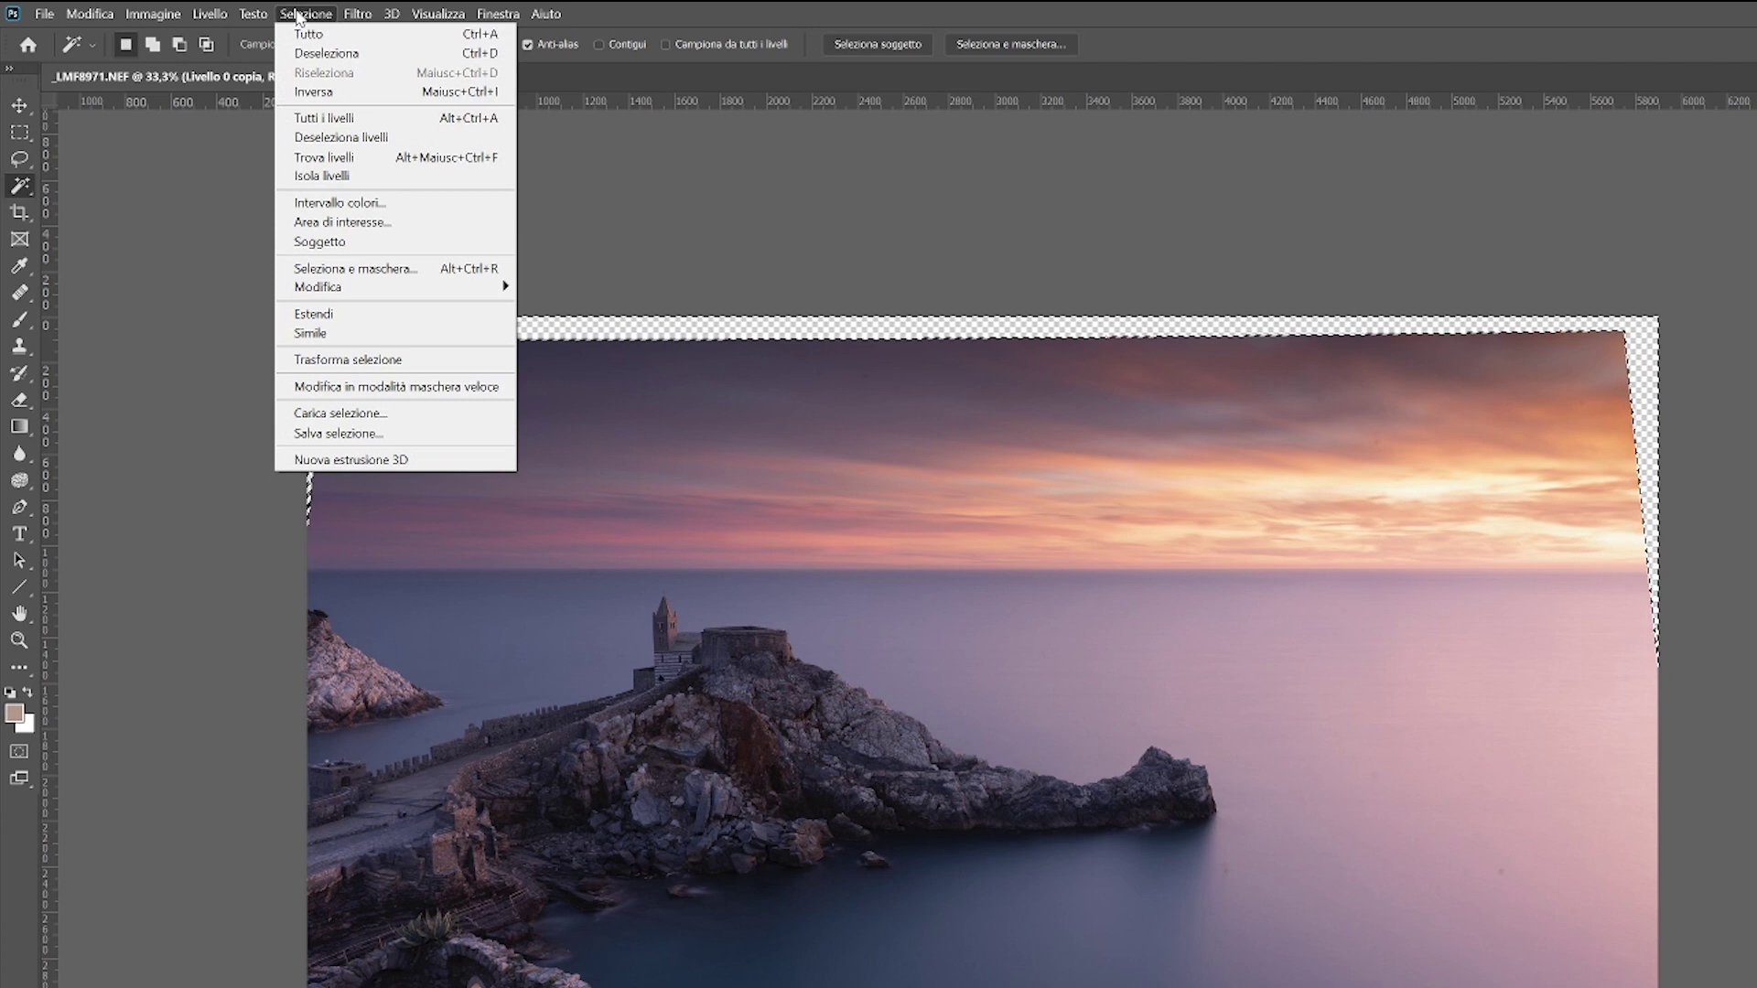
mouse_move(393, 288)
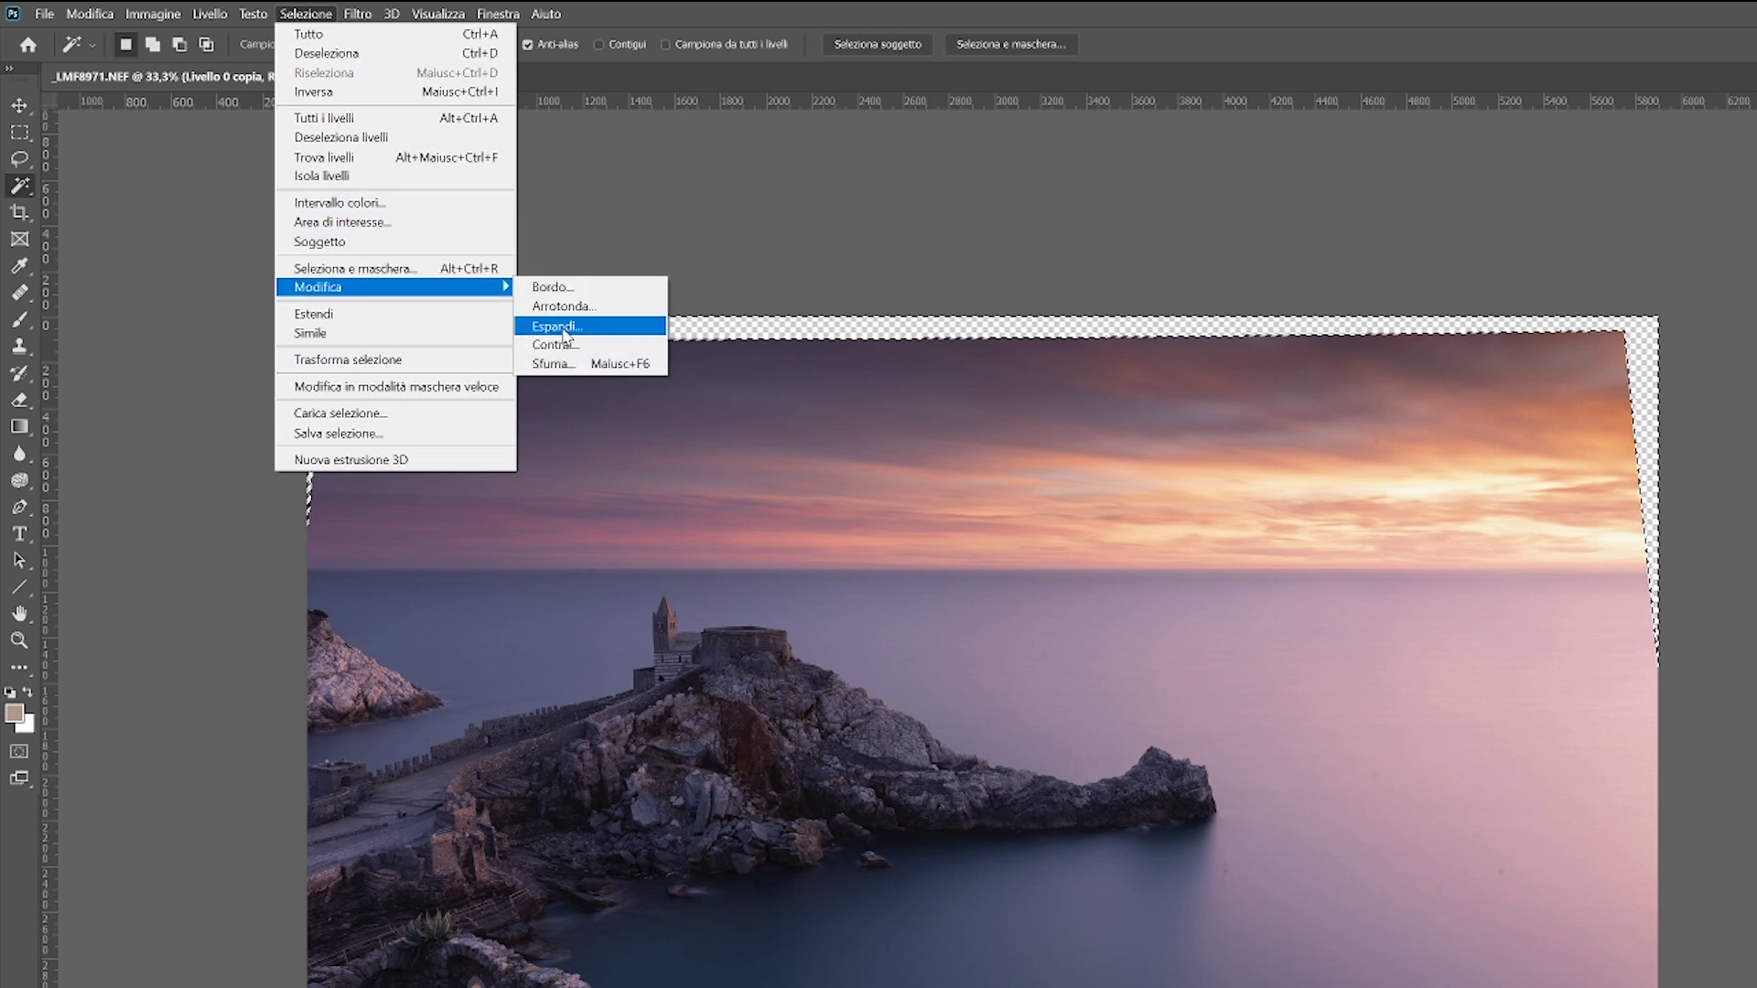
left_click(557, 327)
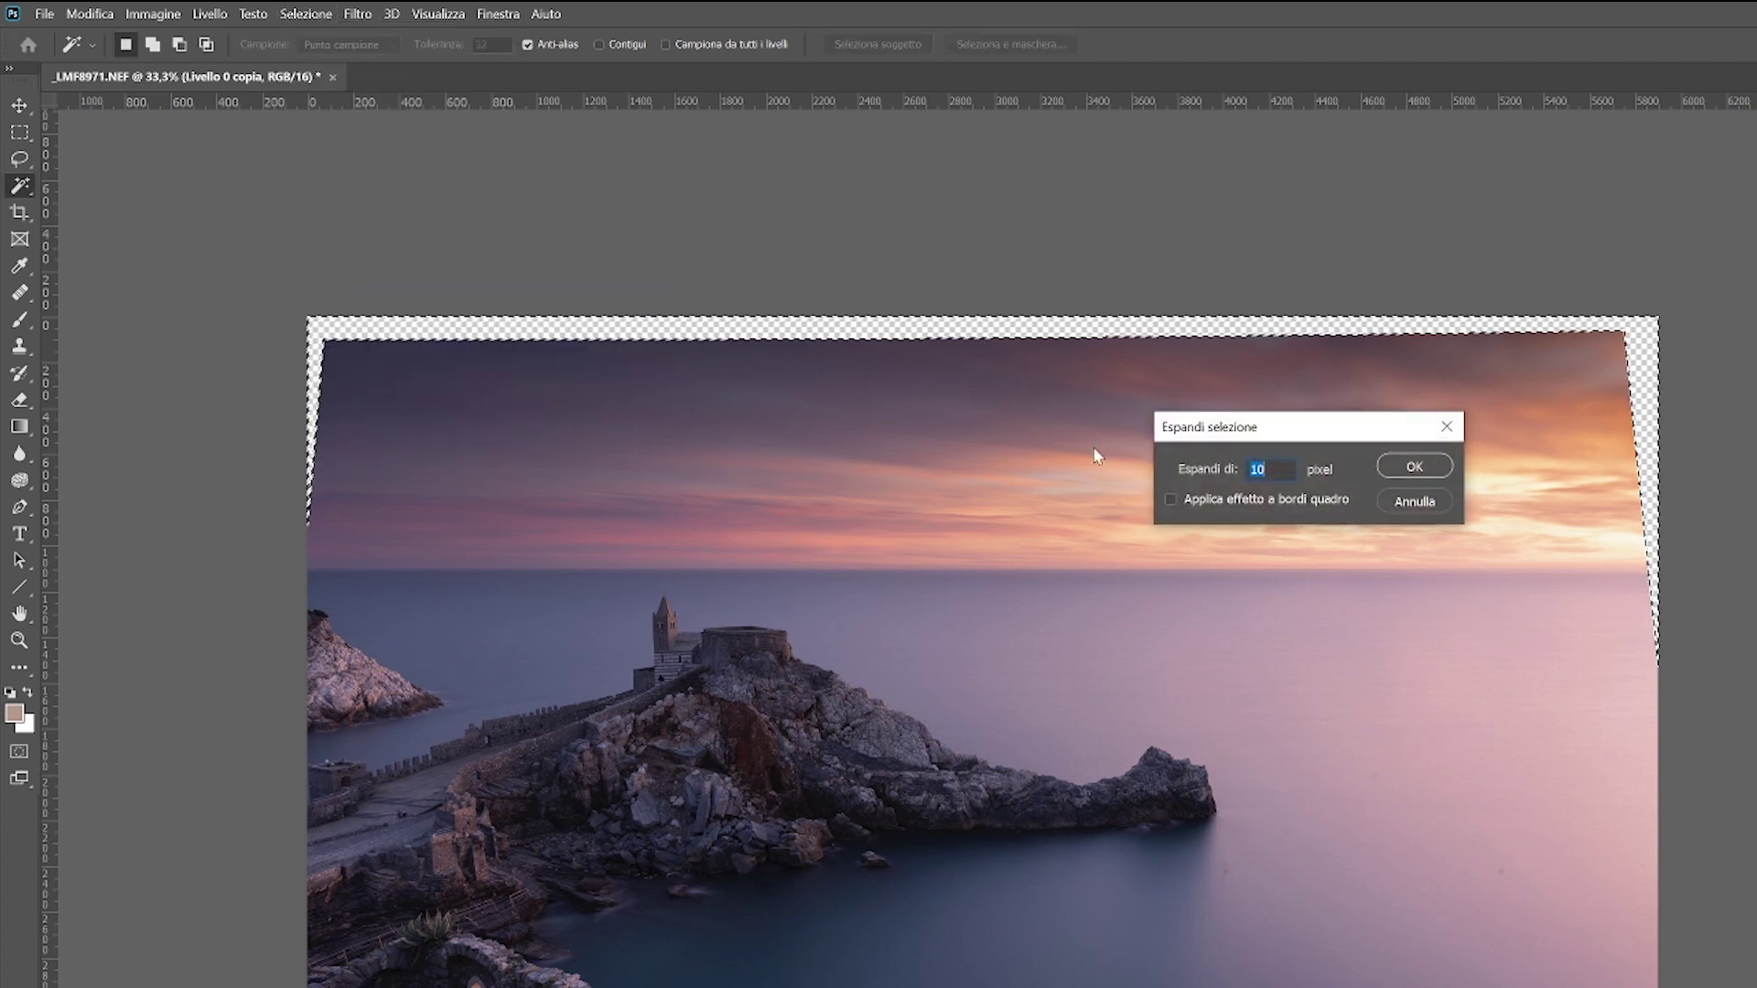
left_click(1415, 467)
Content-aware fill the expanded border, deselect, and hide the layer to compare
left_click(86, 22)
left_click(178, 313)
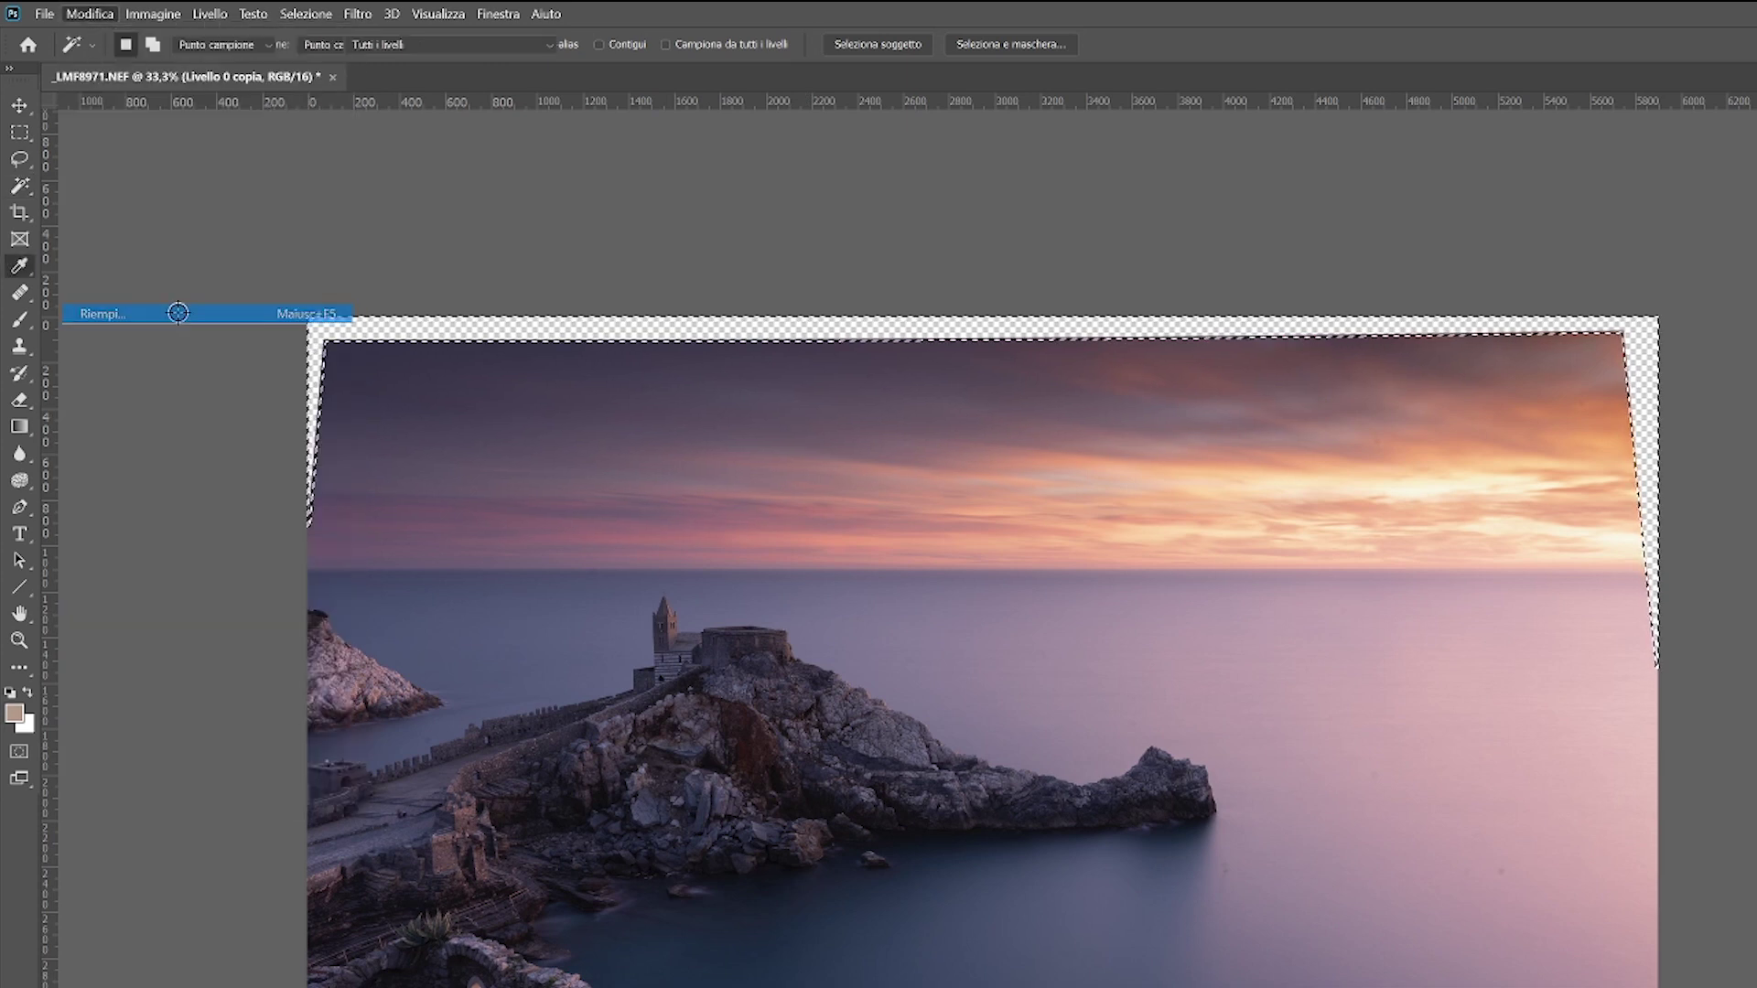
left_click(1264, 414)
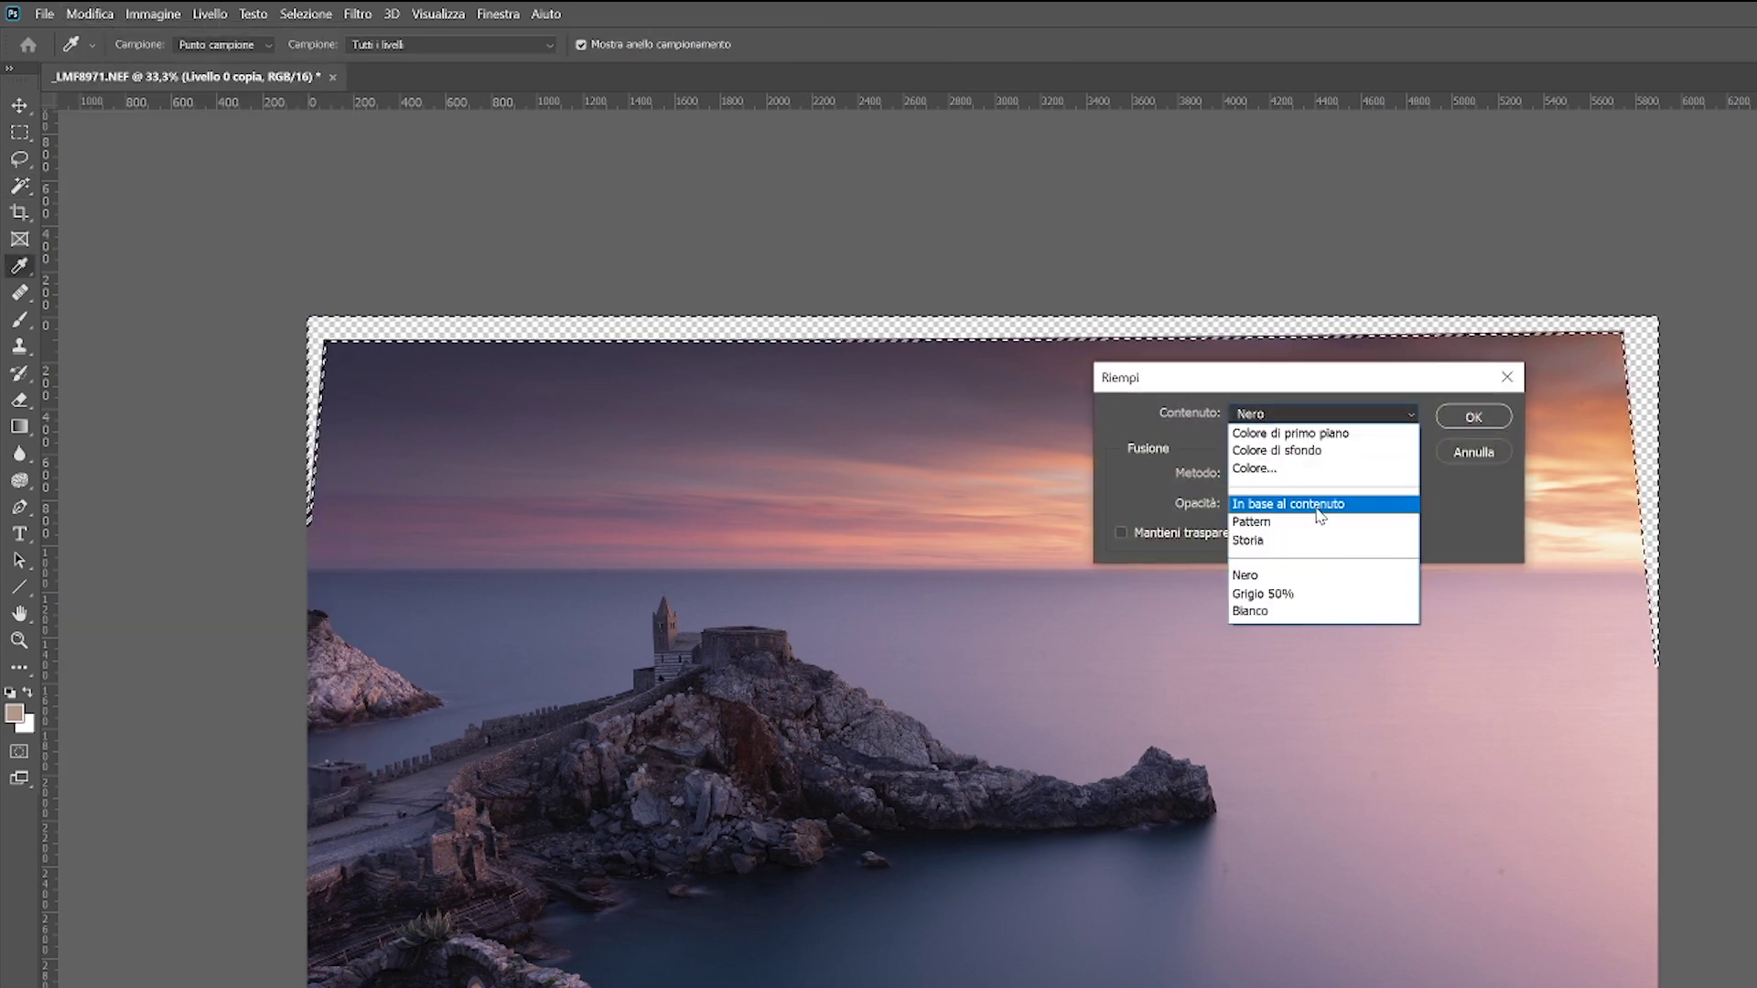
left_click(1319, 506)
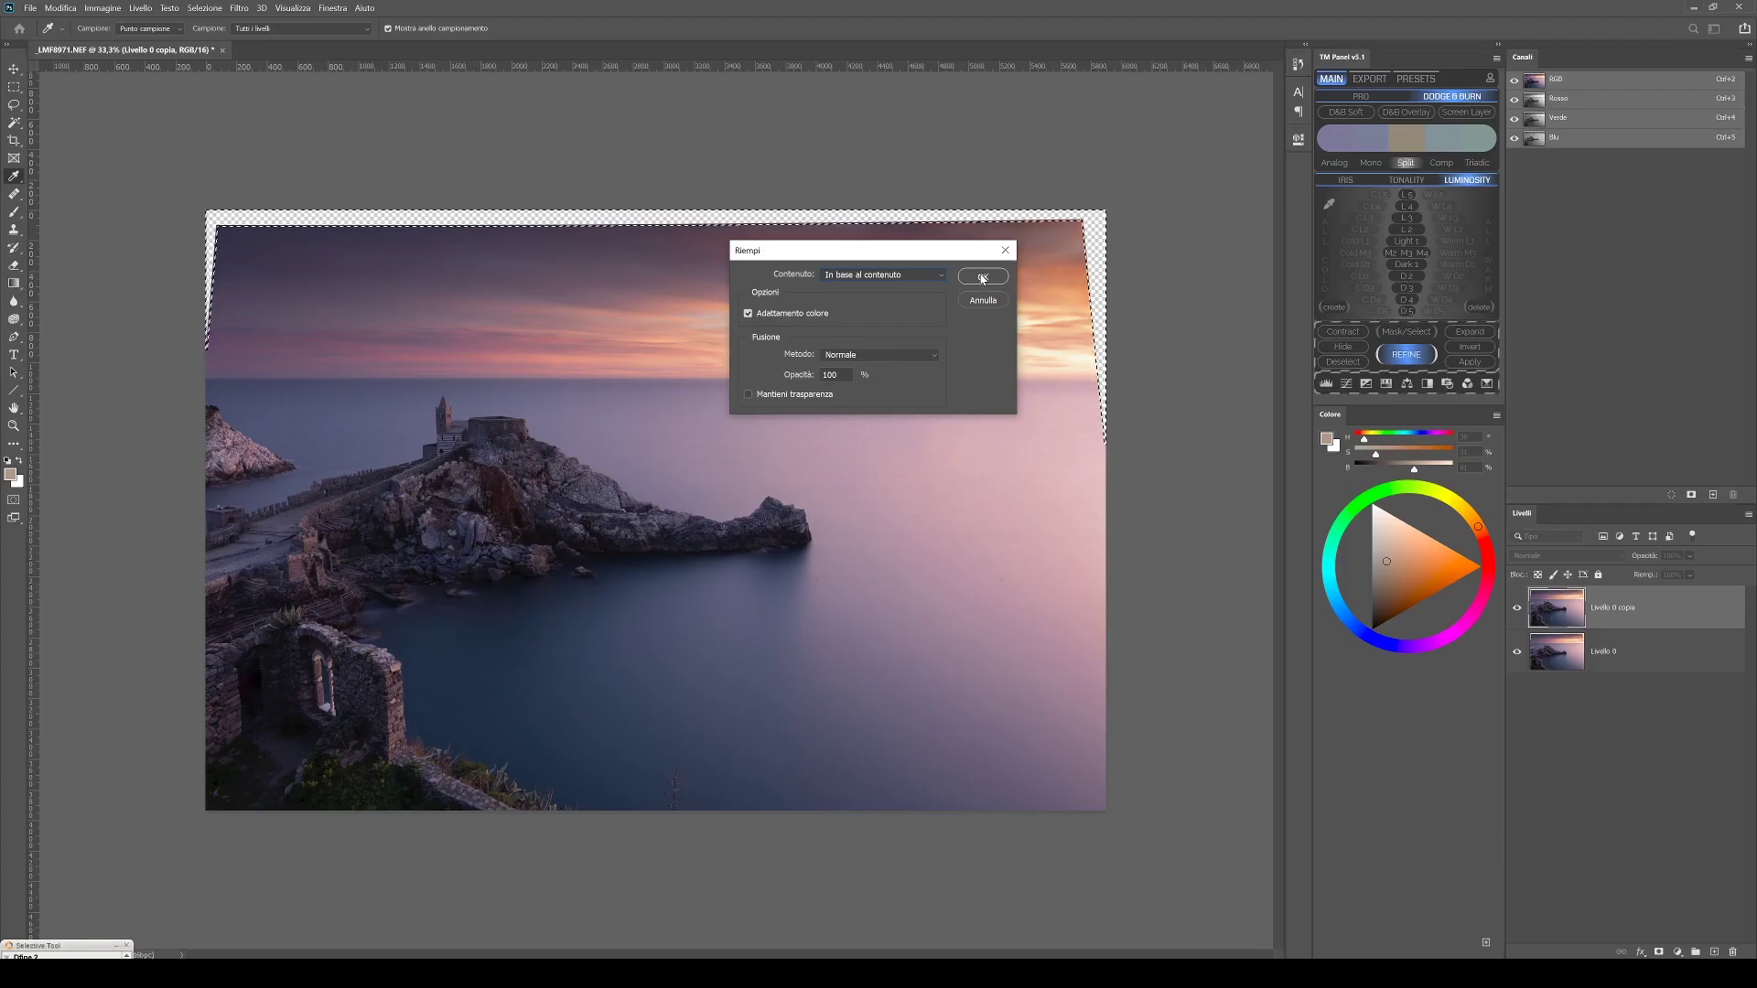
left_click(982, 278)
key("ctrl+d")
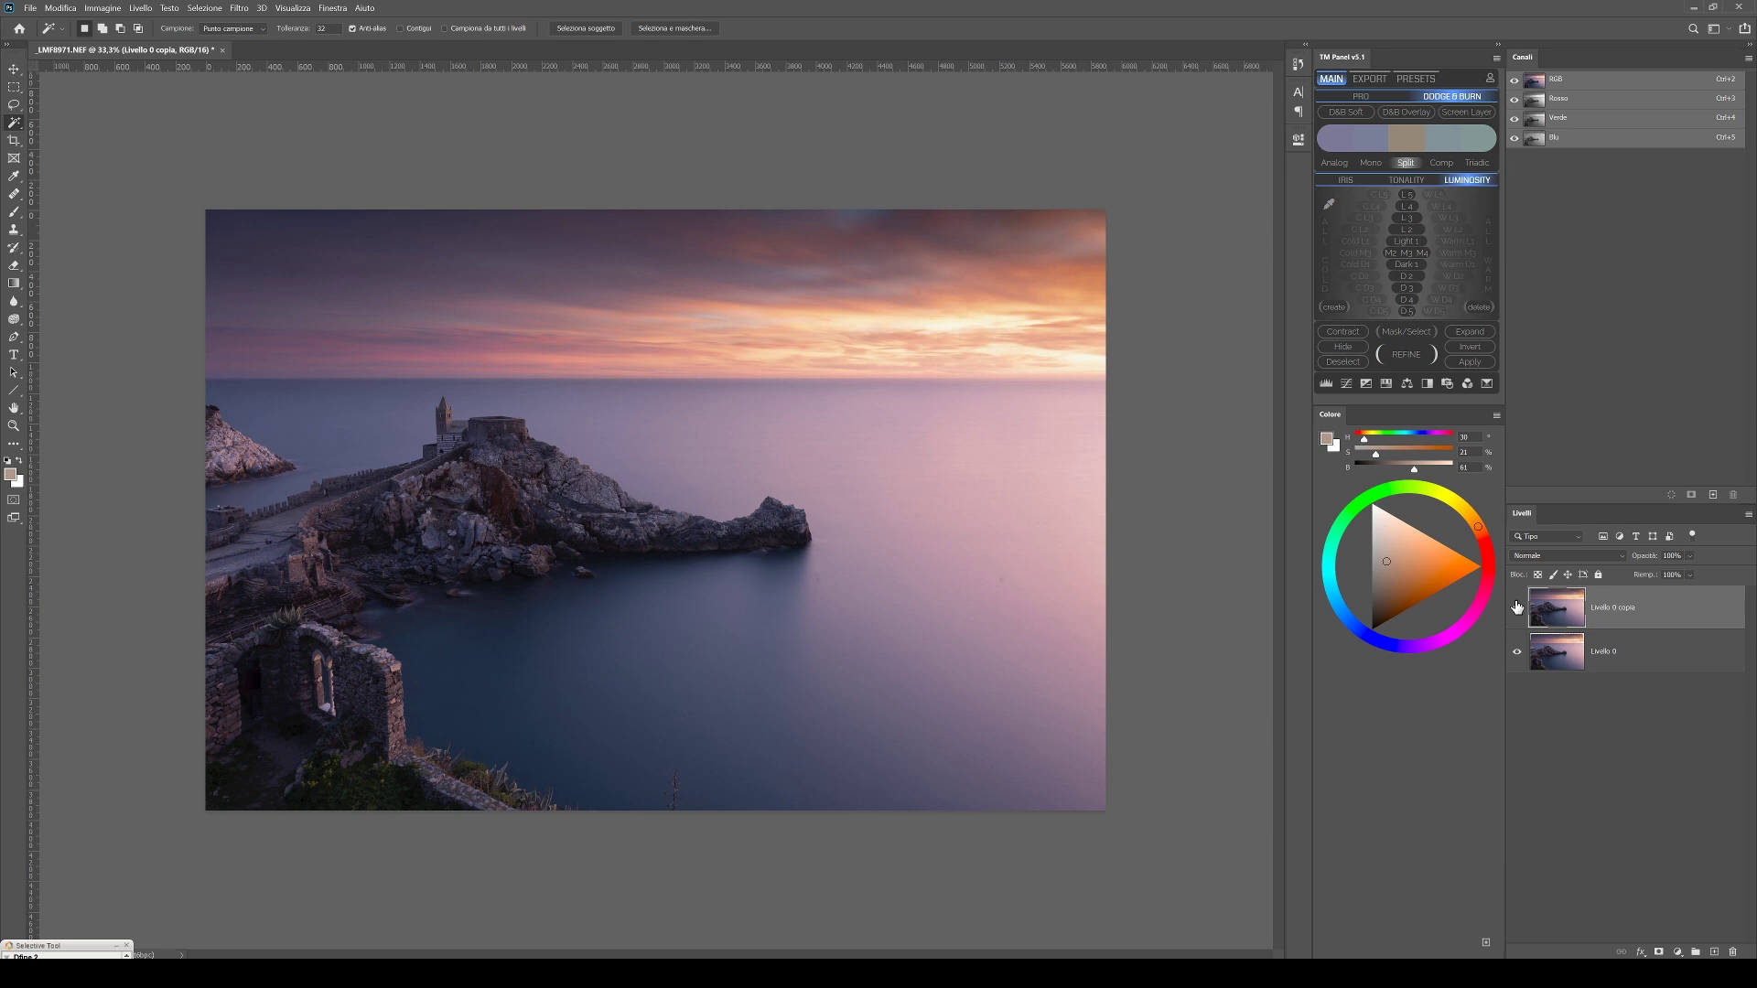
left_click(1516, 607)
Lasso the bluish patch at the top of the sky and content-aware fill it
left_click(1516, 607)
scroll(903, 137, "up", 5)
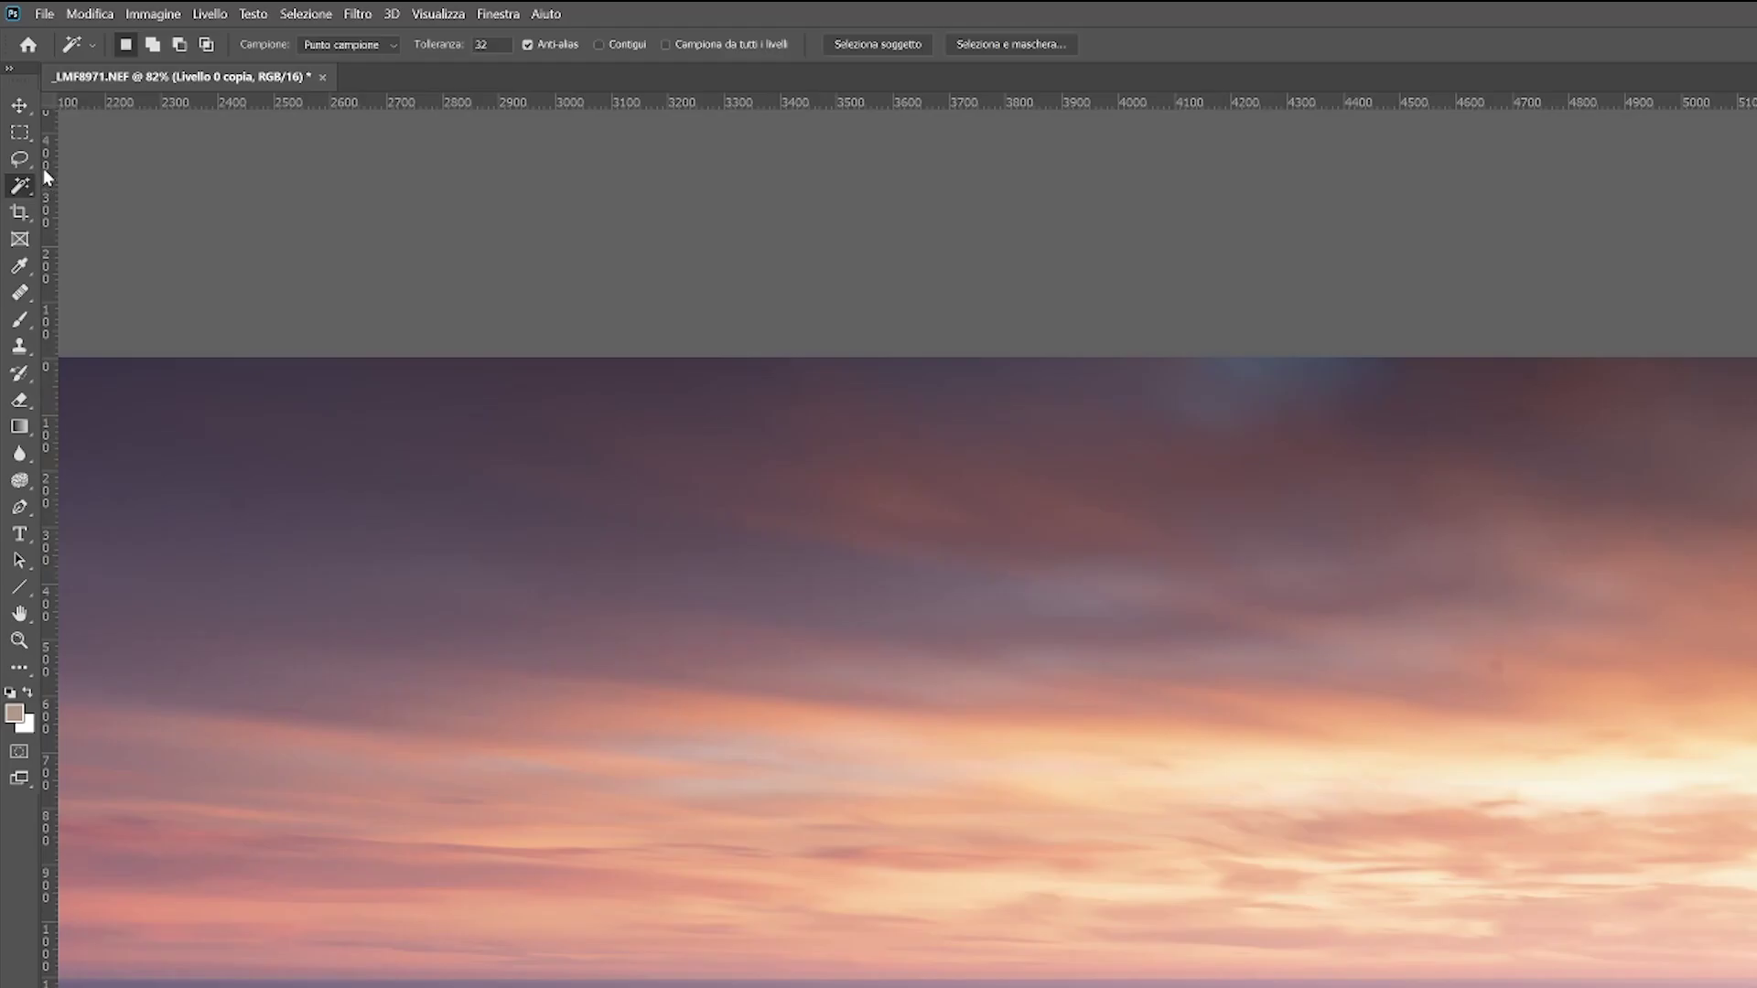
left_click(20, 163)
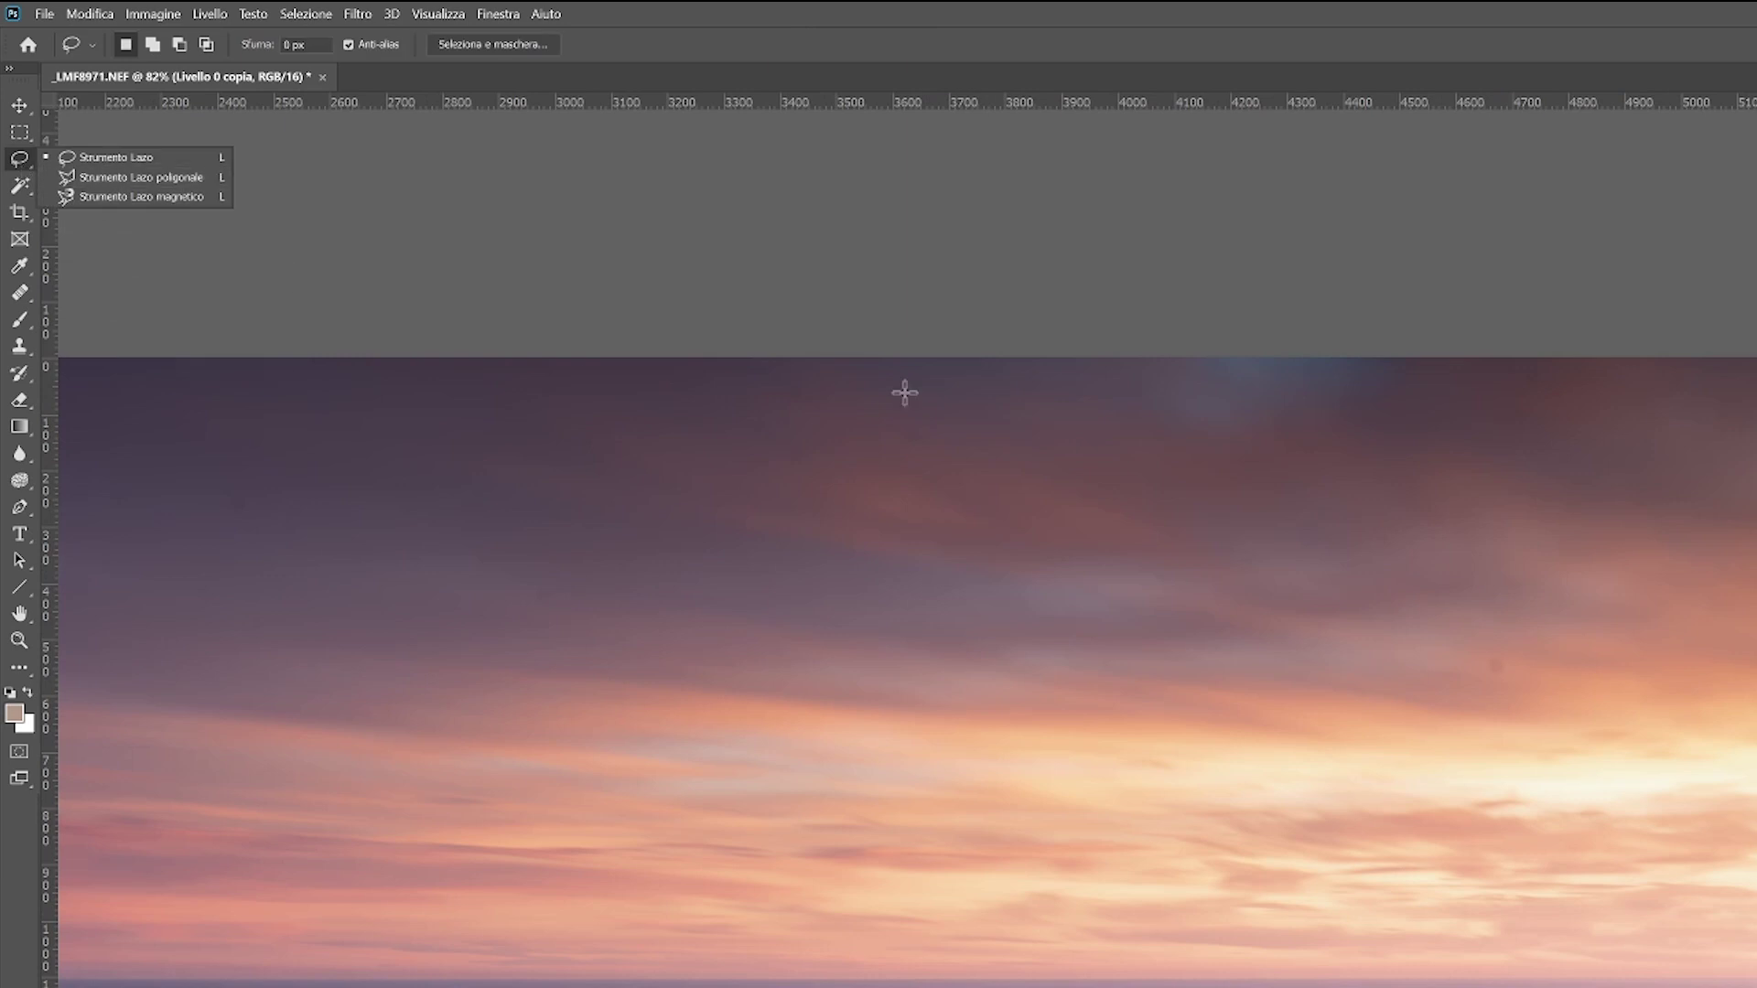
mouse_move(1160, 333)
left_mouse_down()
mouse_move(1143, 445)
mouse_move(1399, 302)
left_mouse_up()
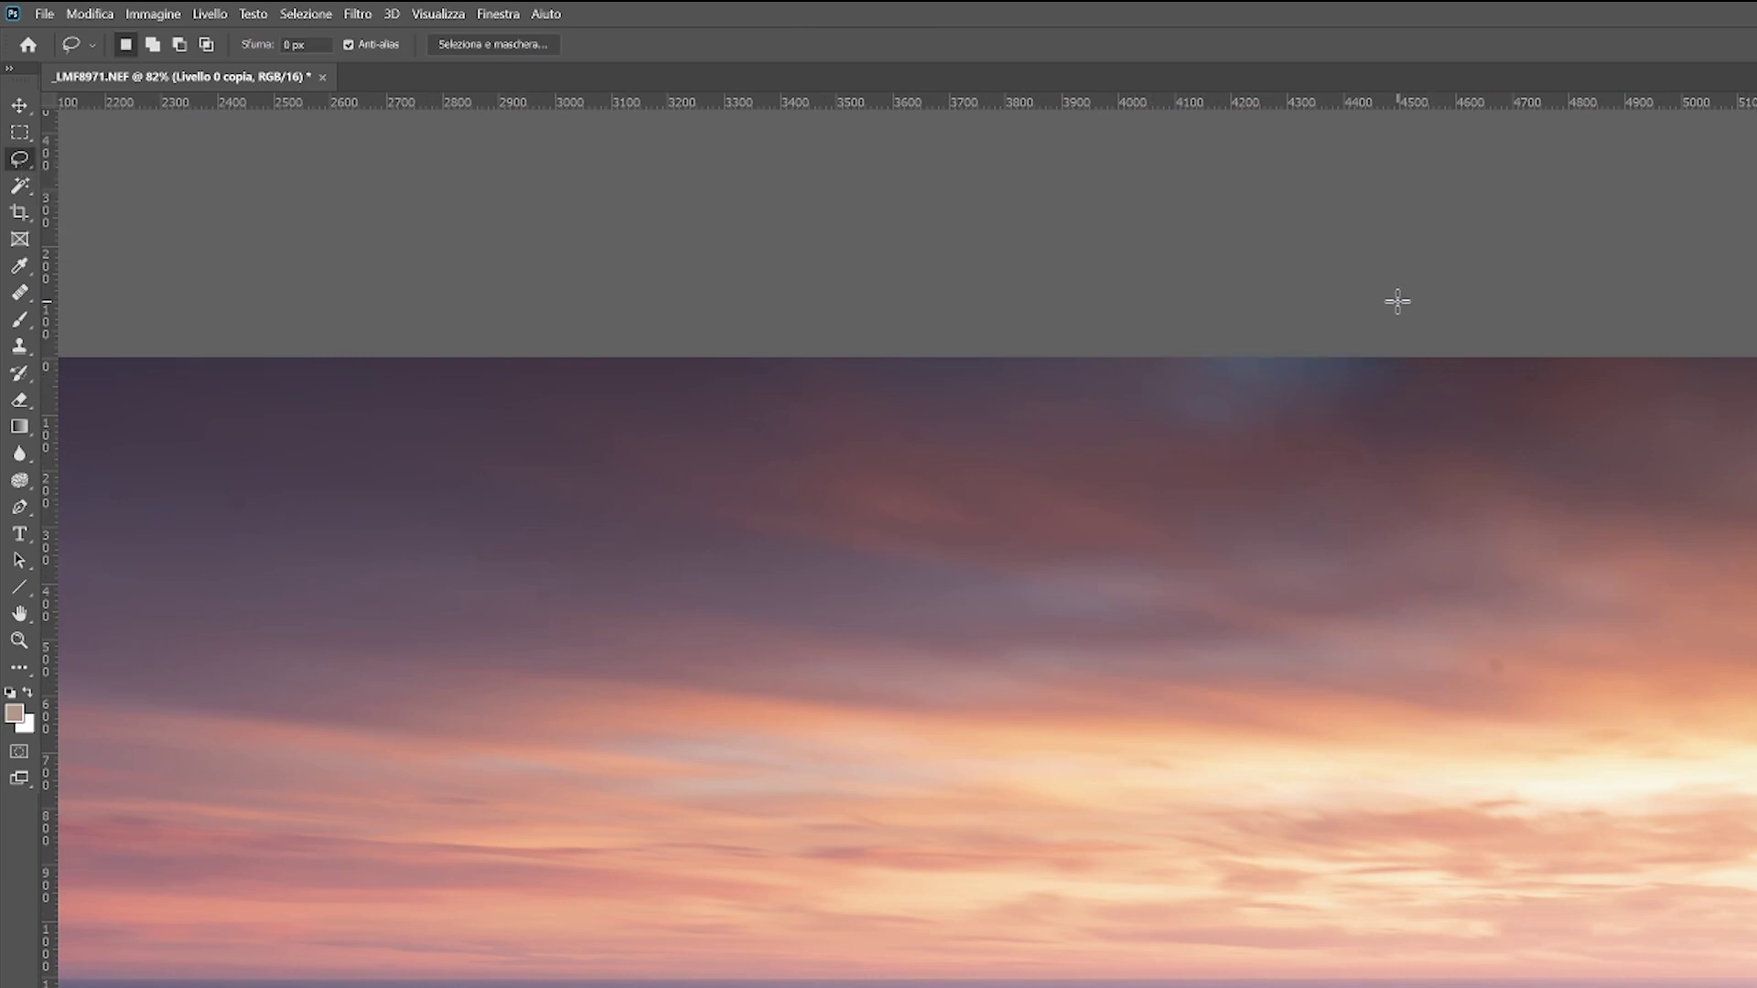
left_click(91, 13)
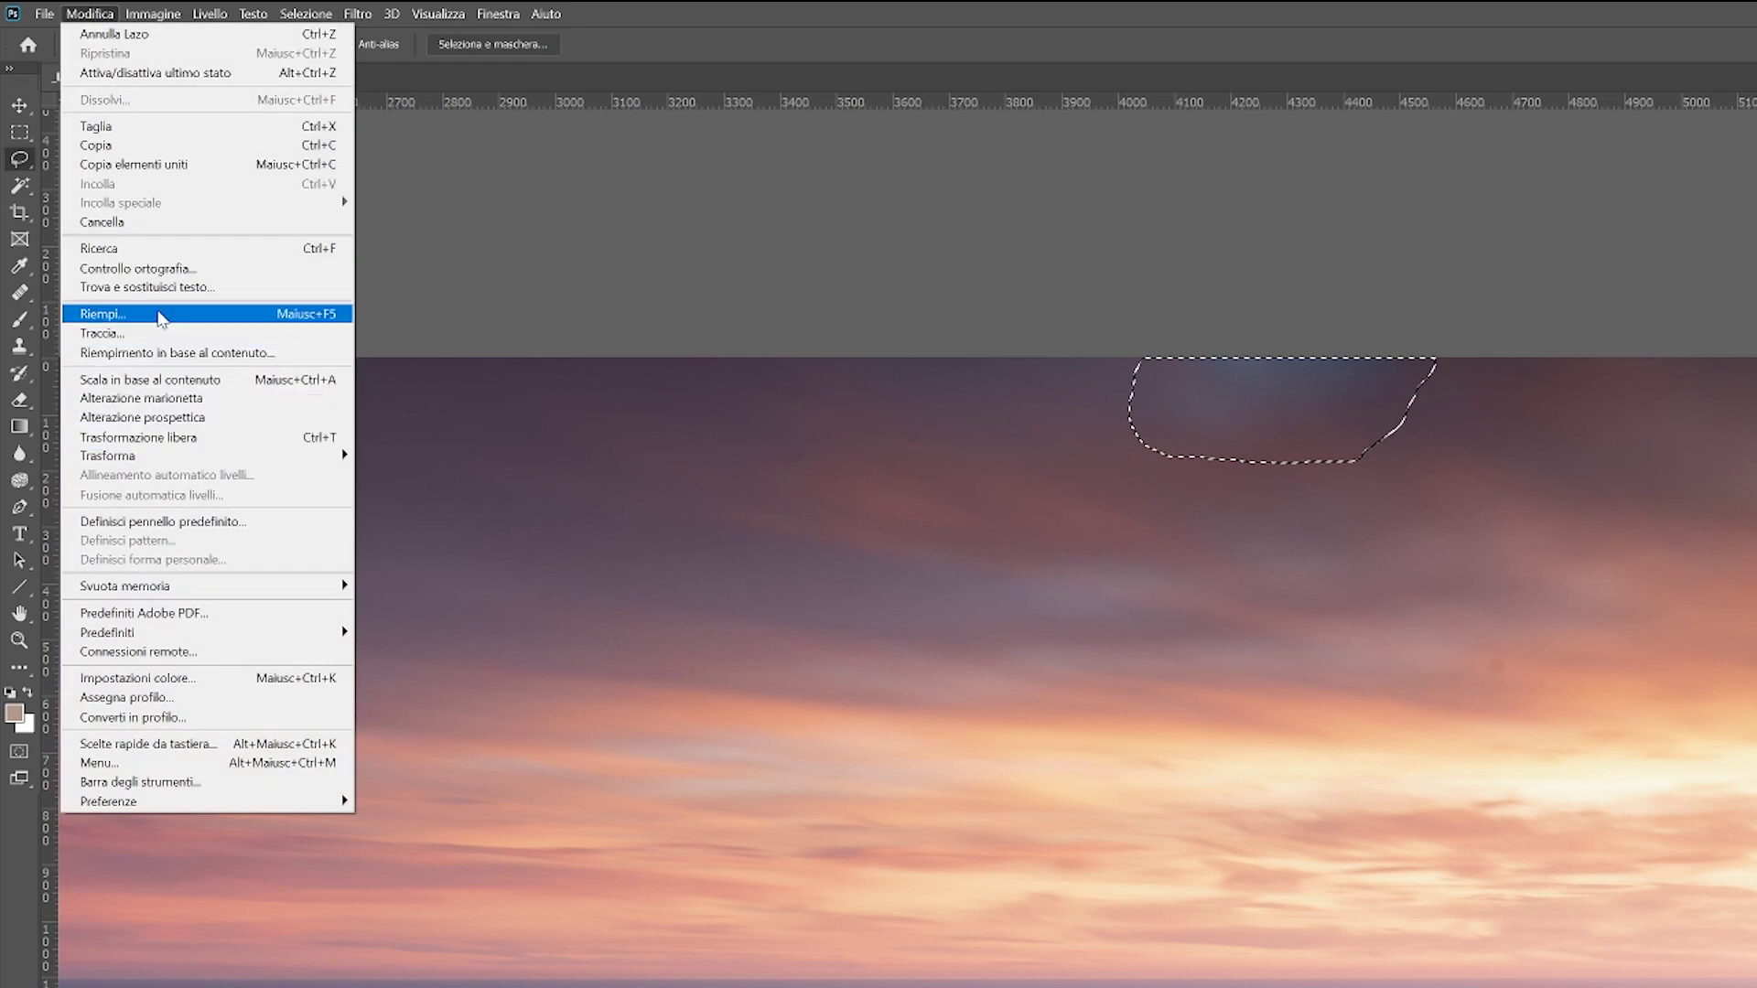
left_click(102, 314)
left_click(1467, 417)
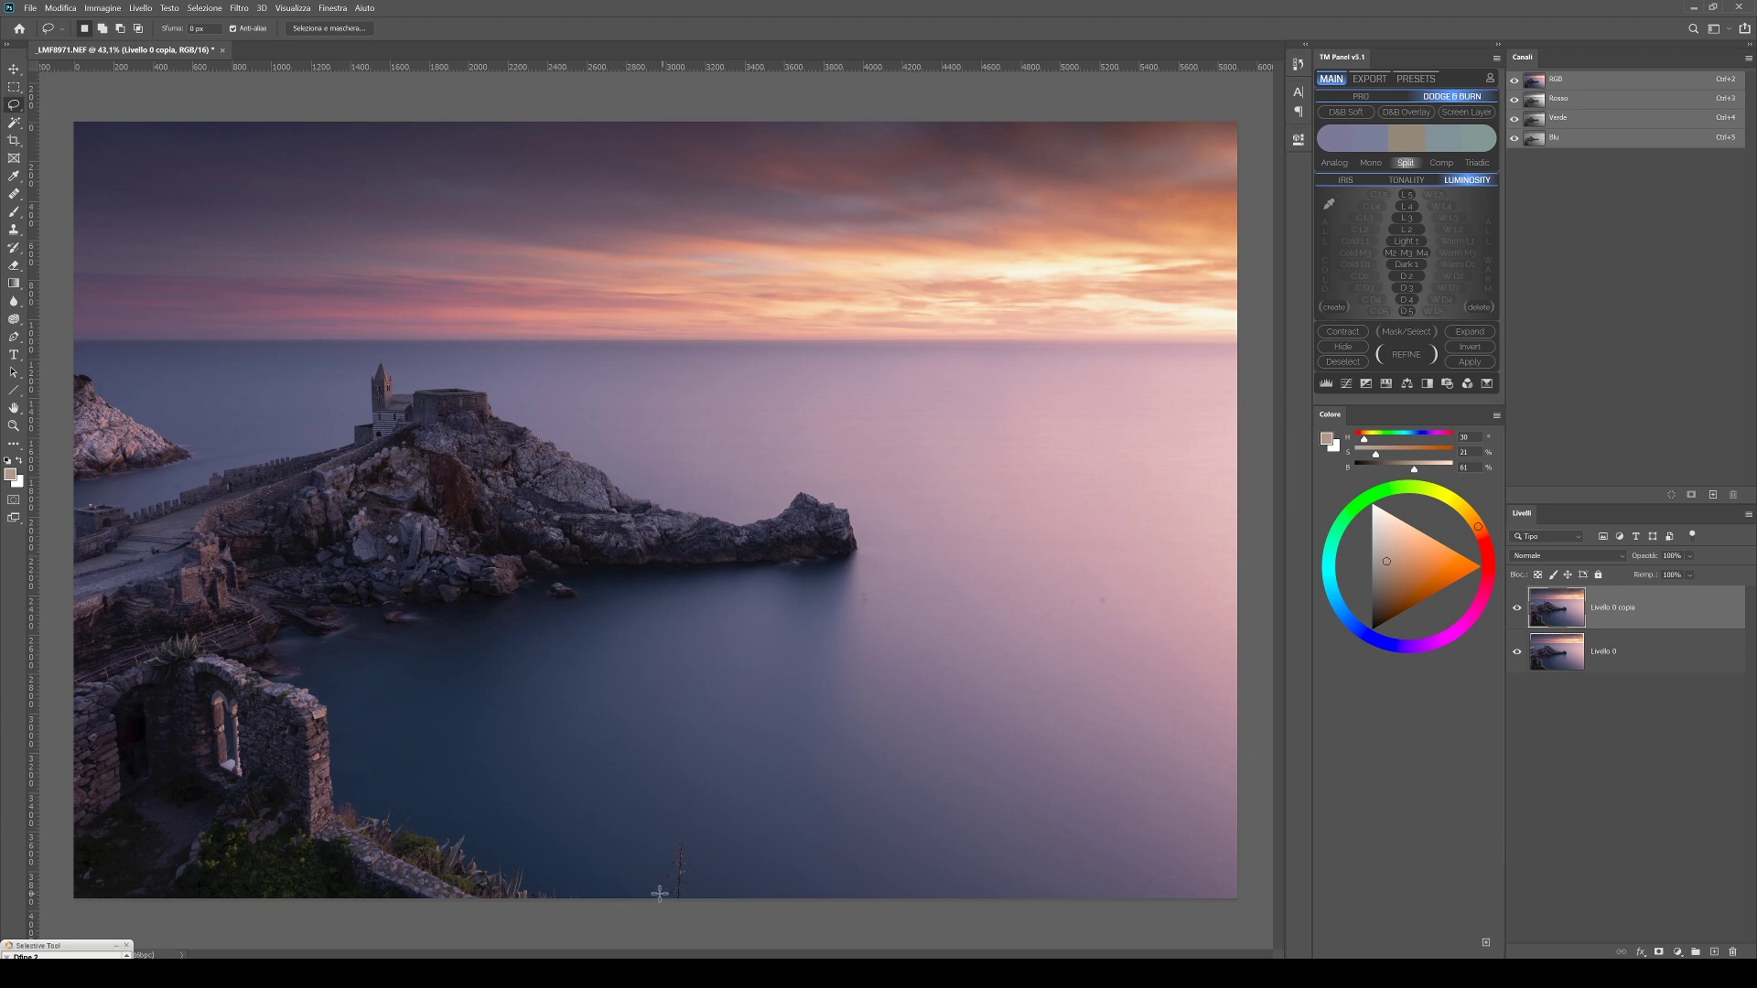
Lasso and content-aware fill the plant stalk in the water and a nearby small spot
scroll(693, 915, "up", 5)
left_click_drag(632, 847, 705, 846)
left_click(1406, 354)
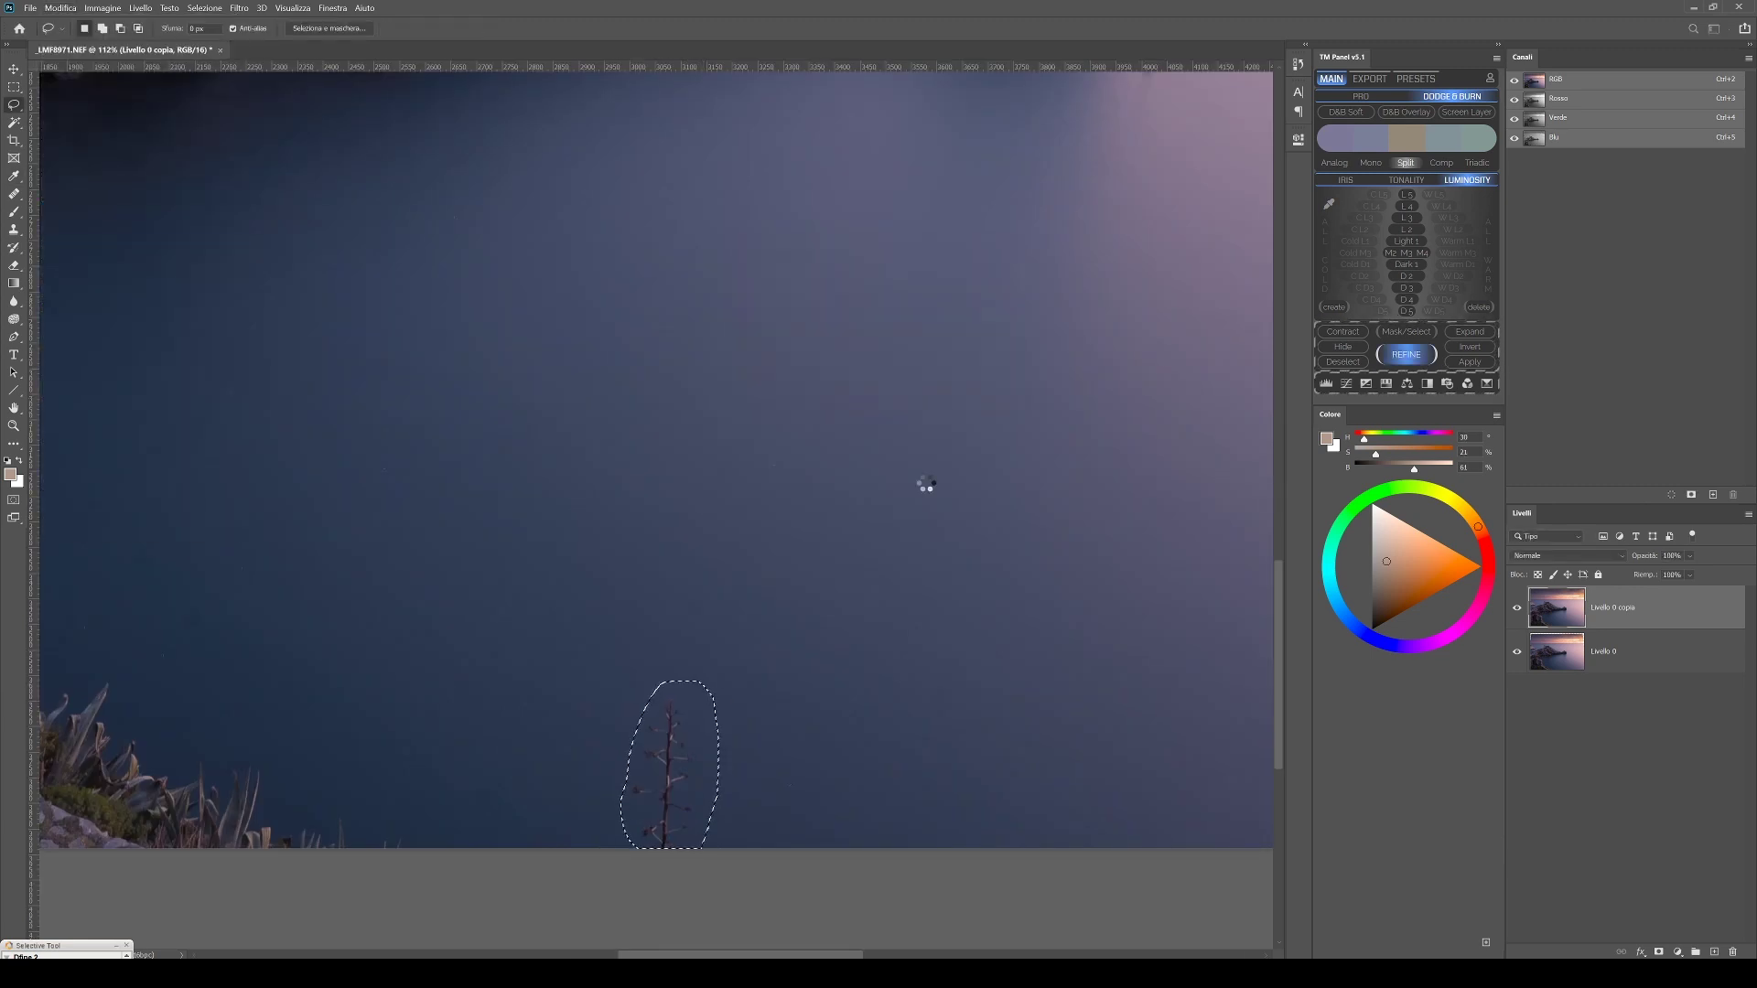
left_click(979, 277)
scroll(144, 639, "down", 5)
scroll(145, 639, "up", 5)
left_click_drag(648, 581, 627, 593)
key("Return")
right_click(628, 592)
left_click(663, 600)
Lasso and content-aware fill a distraction near the castle and the person on the steps
scroll(785, 216, "down", 5)
scroll(714, 620, "up", 5)
scroll(615, 565, "up", 2)
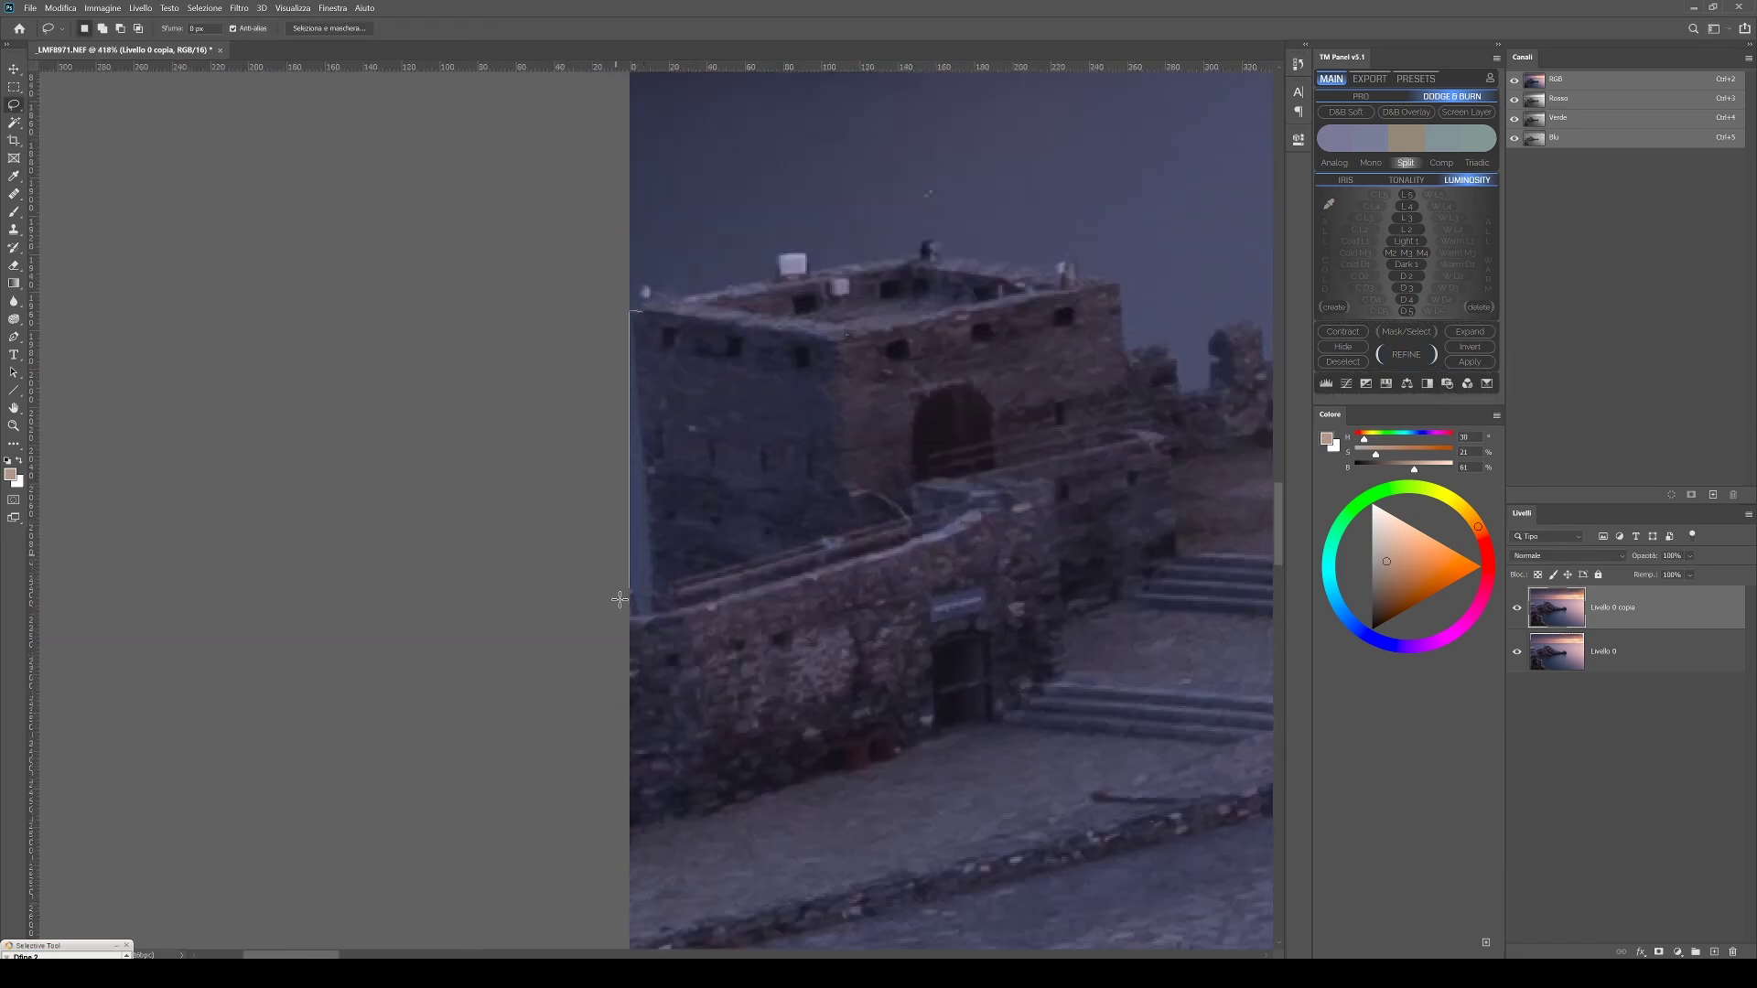
left_click_drag(615, 565, 631, 311)
left_click(1406, 354)
left_click_drag(901, 380, 926, 395)
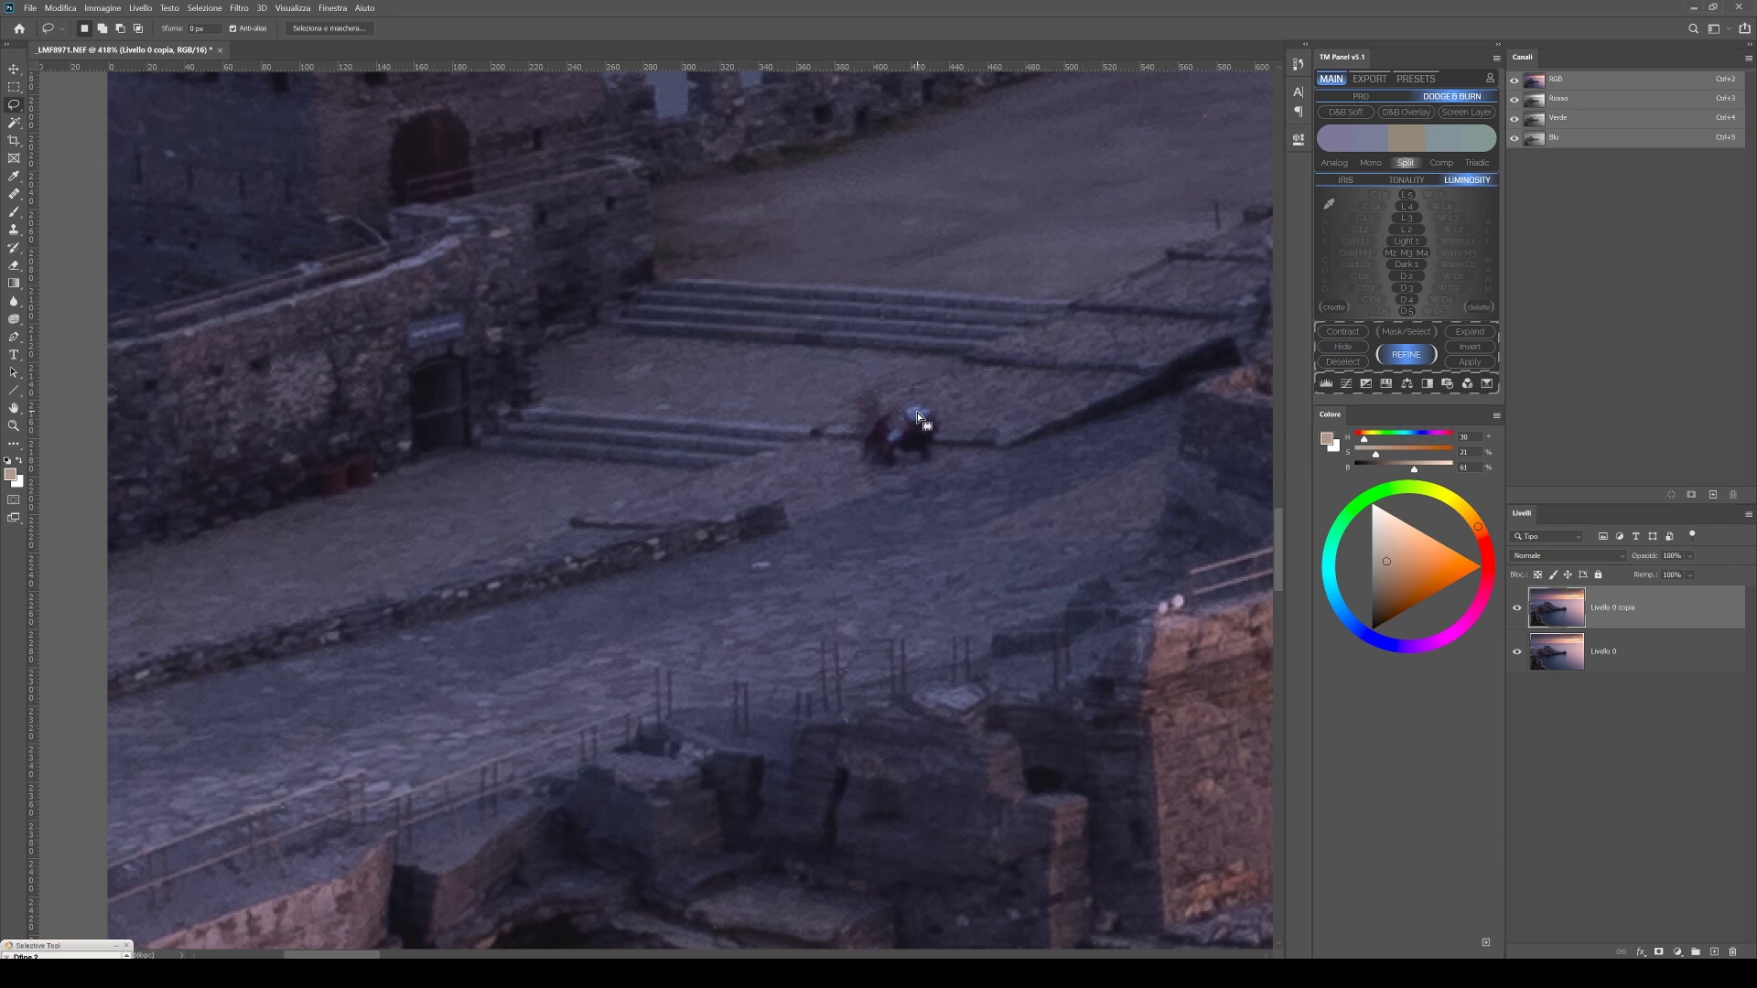
left_click(1406, 354)
Clone Stamp nearby stones over the patched step edge, then fit the photo on screen
key("s")
left_click_drag(851, 438, 983, 440)
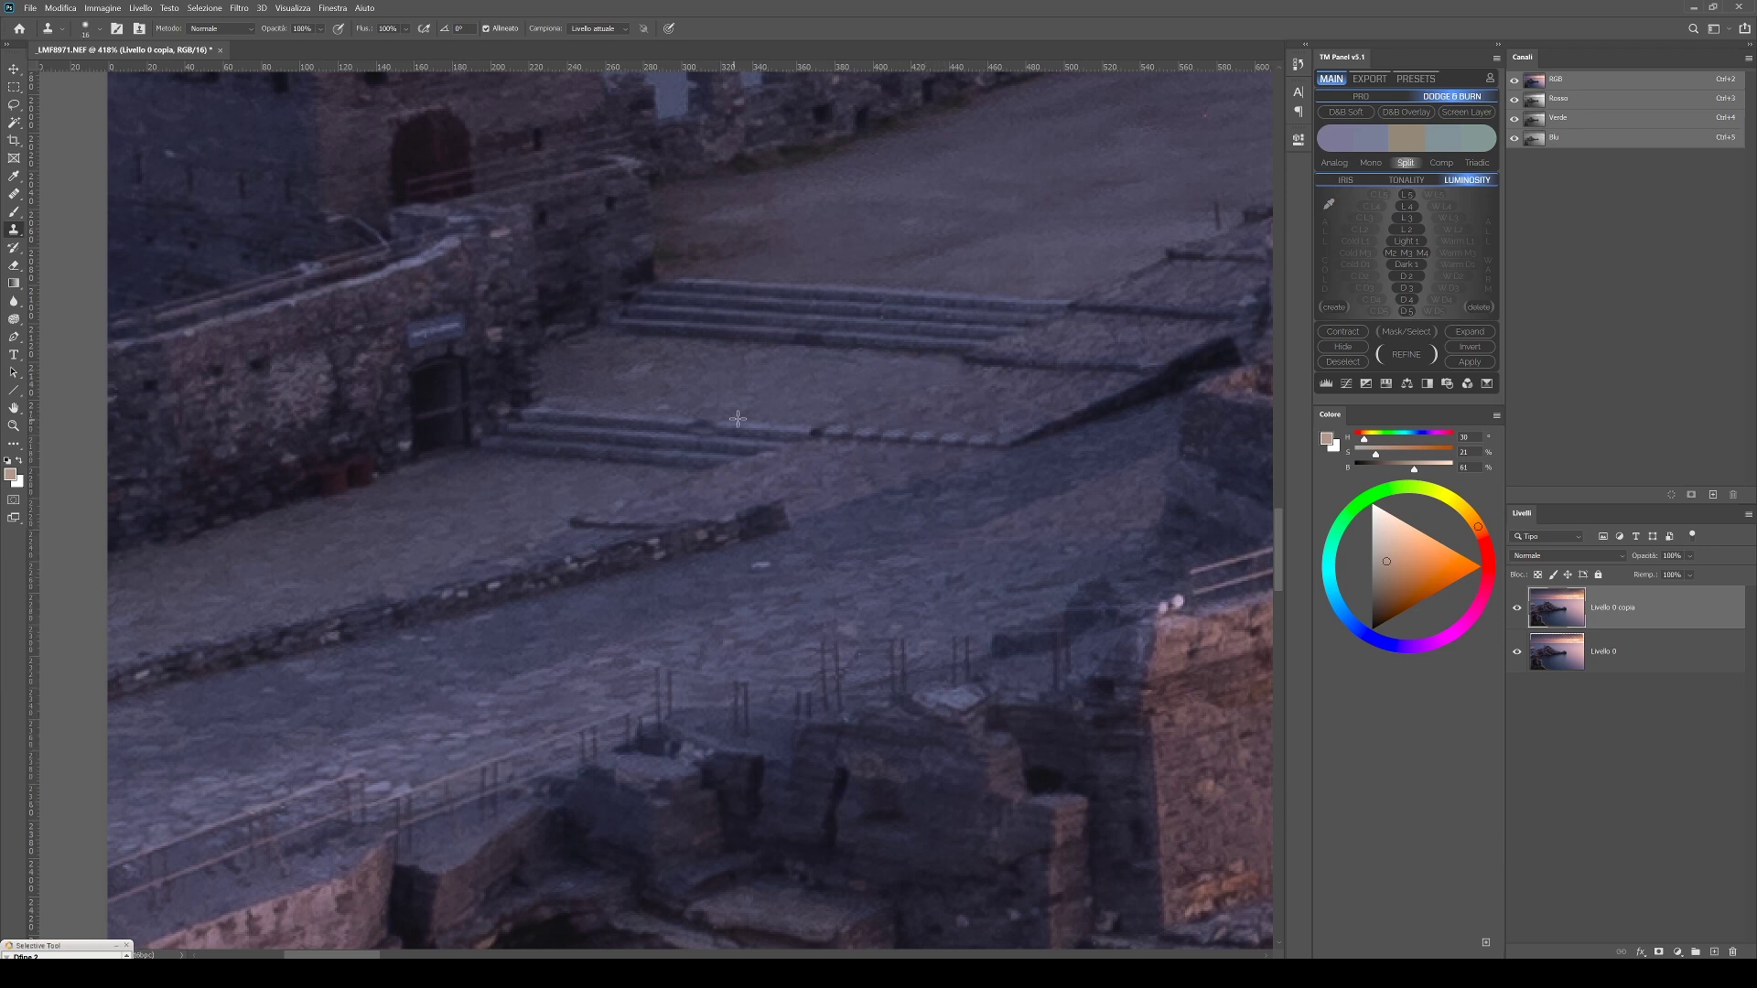
scroll(706, 576, "down", 5)
key("ctrl+0")
Toggle the retouched layer's visibility to compare before and after around the church
left_click(1521, 629)
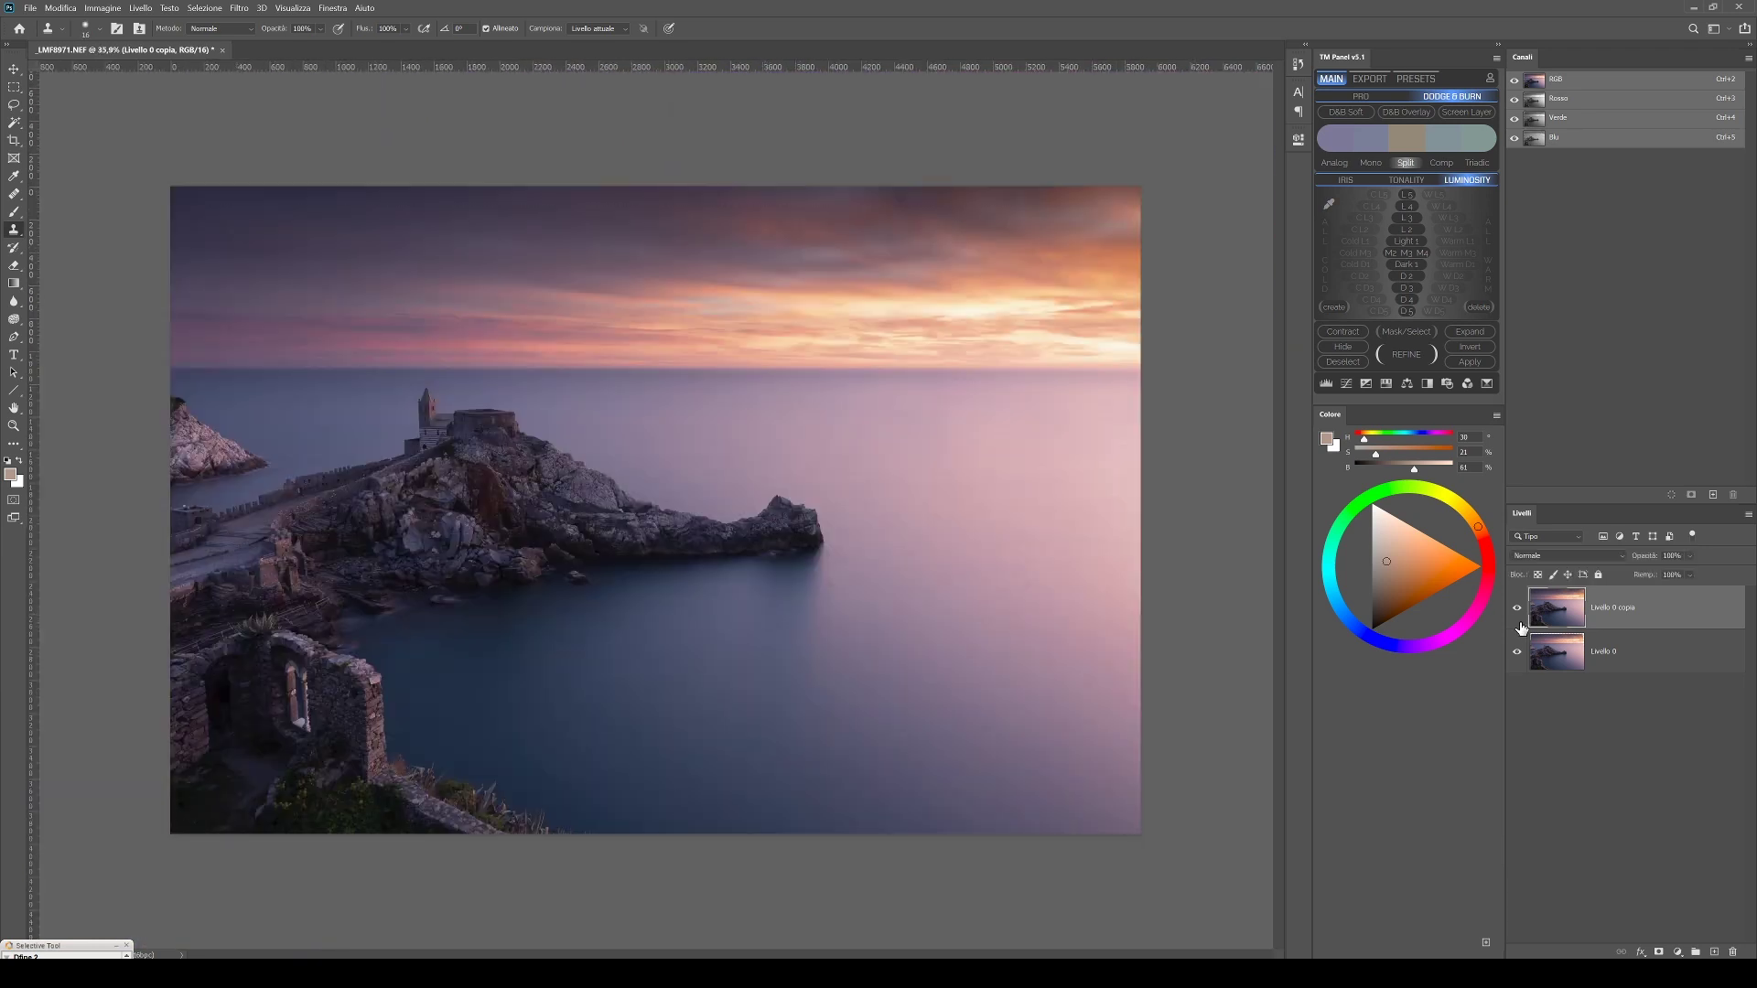
left_click(1521, 628)
scroll(159, 512, "up", 3)
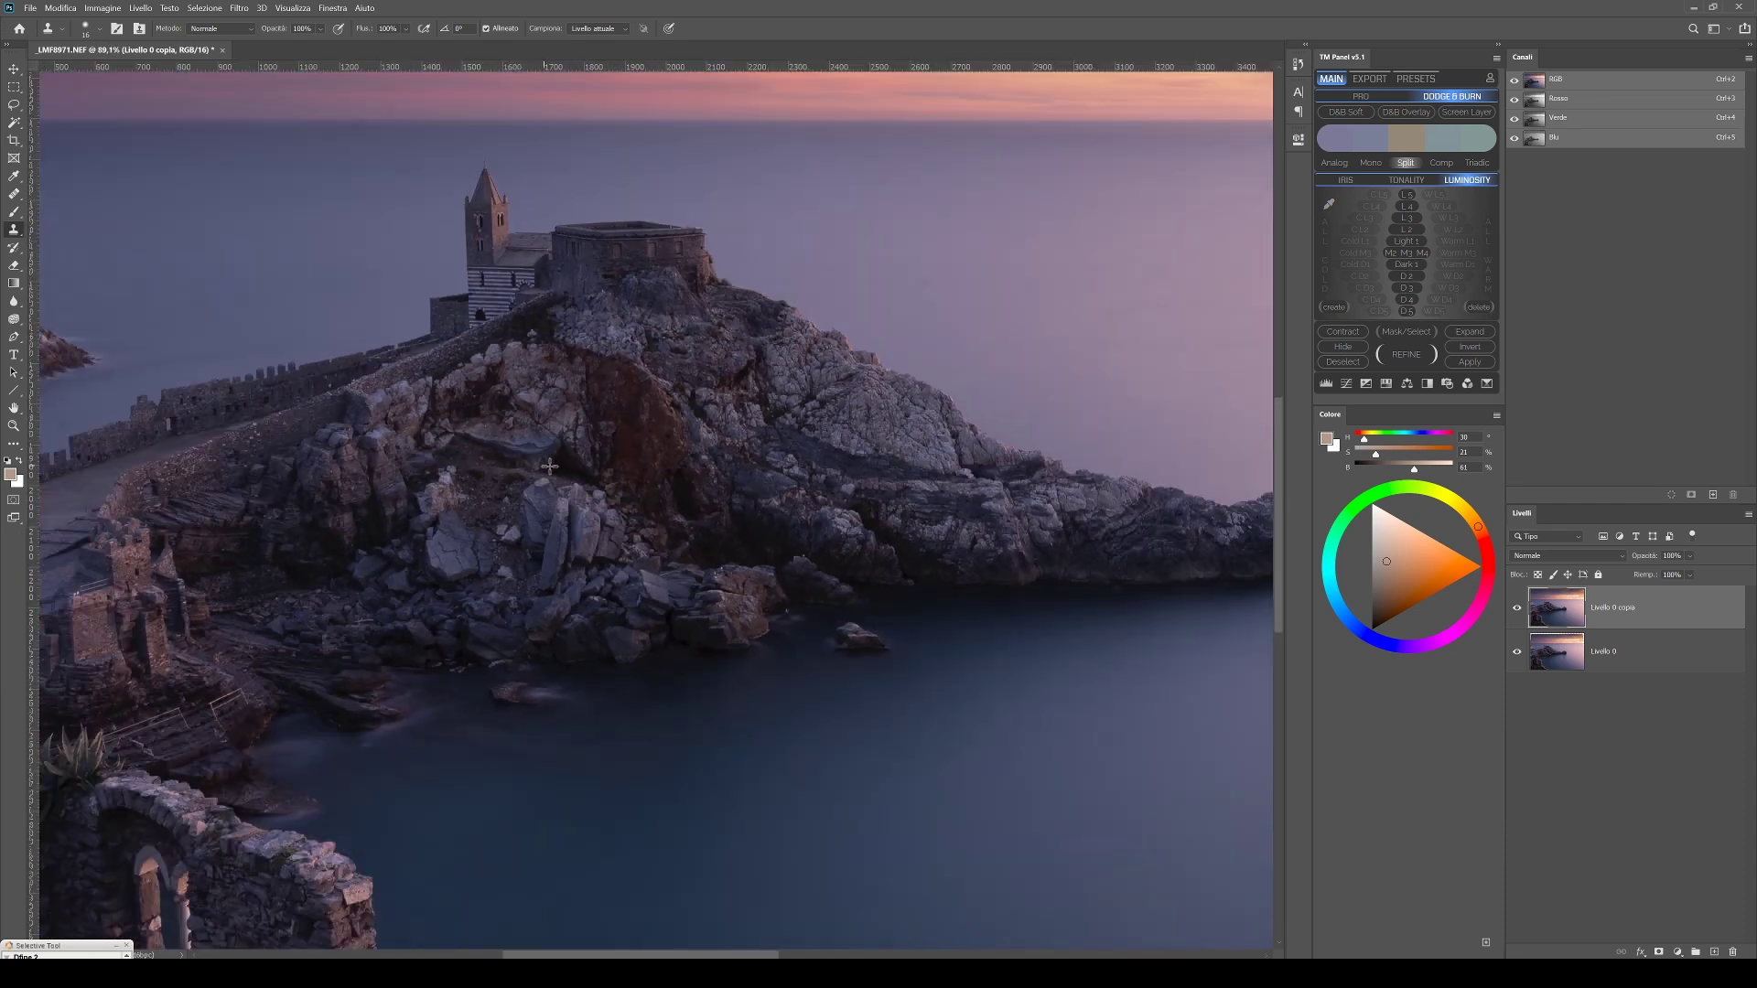
left_click_drag(158, 511, 793, 432)
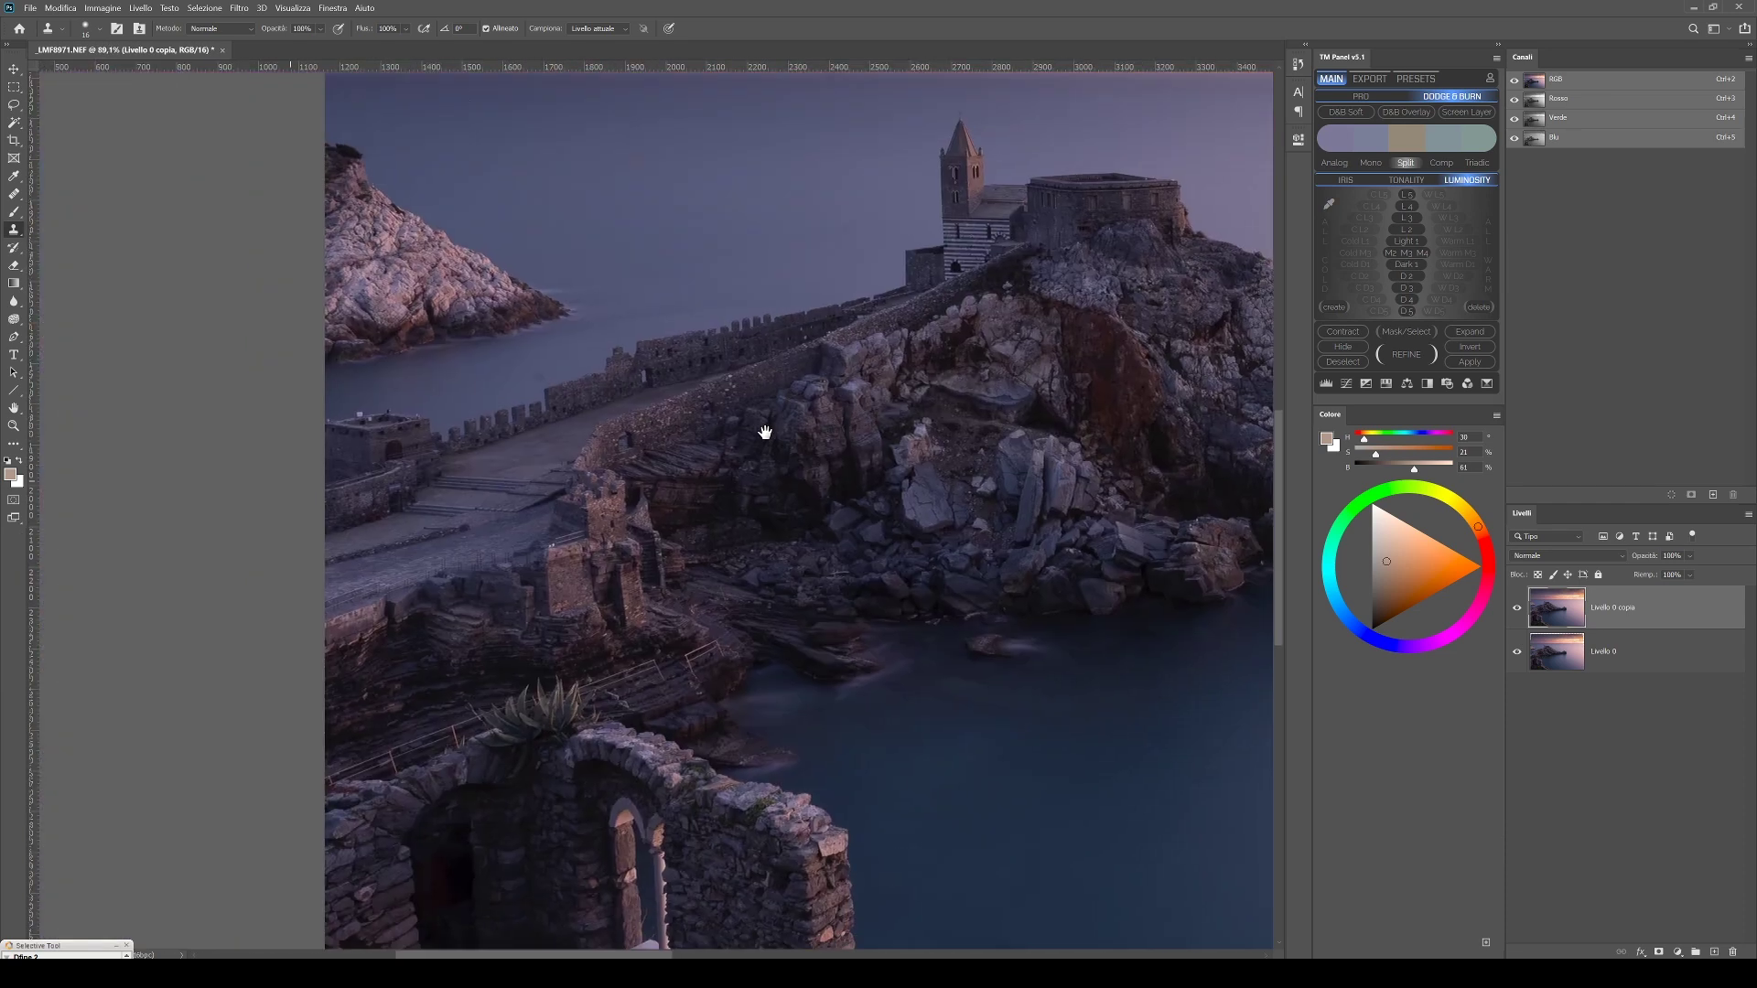
left_click(1516, 608)
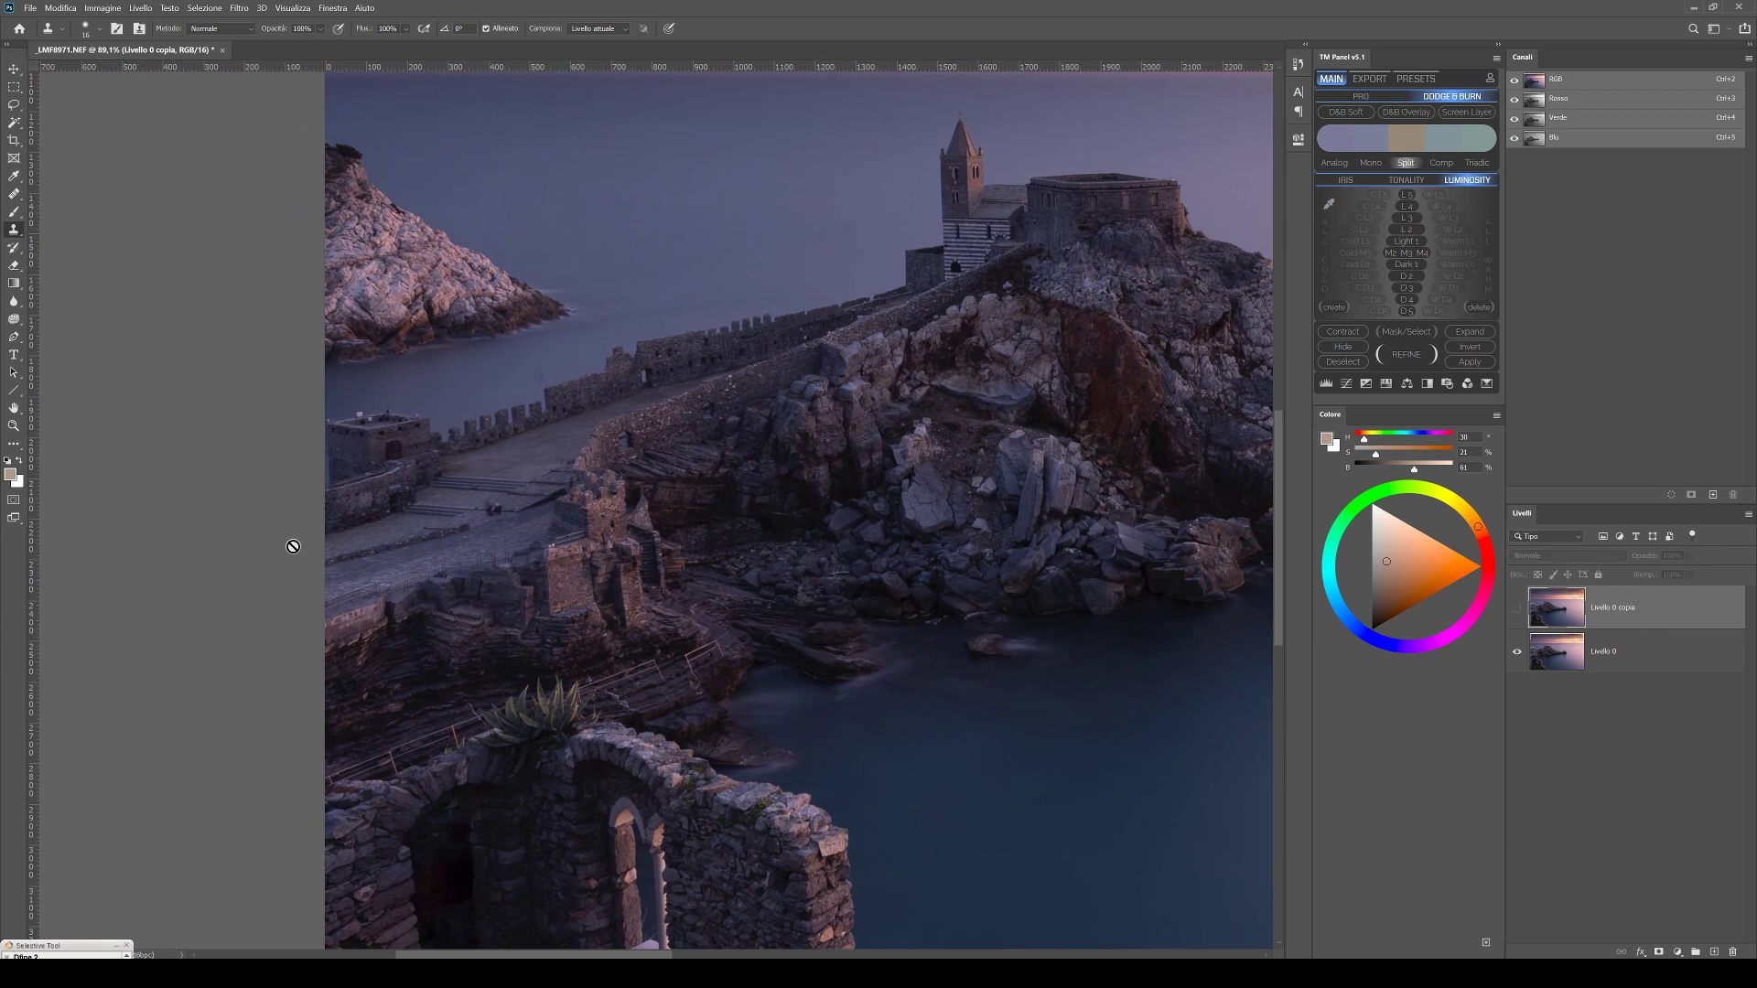
left_click(1517, 607)
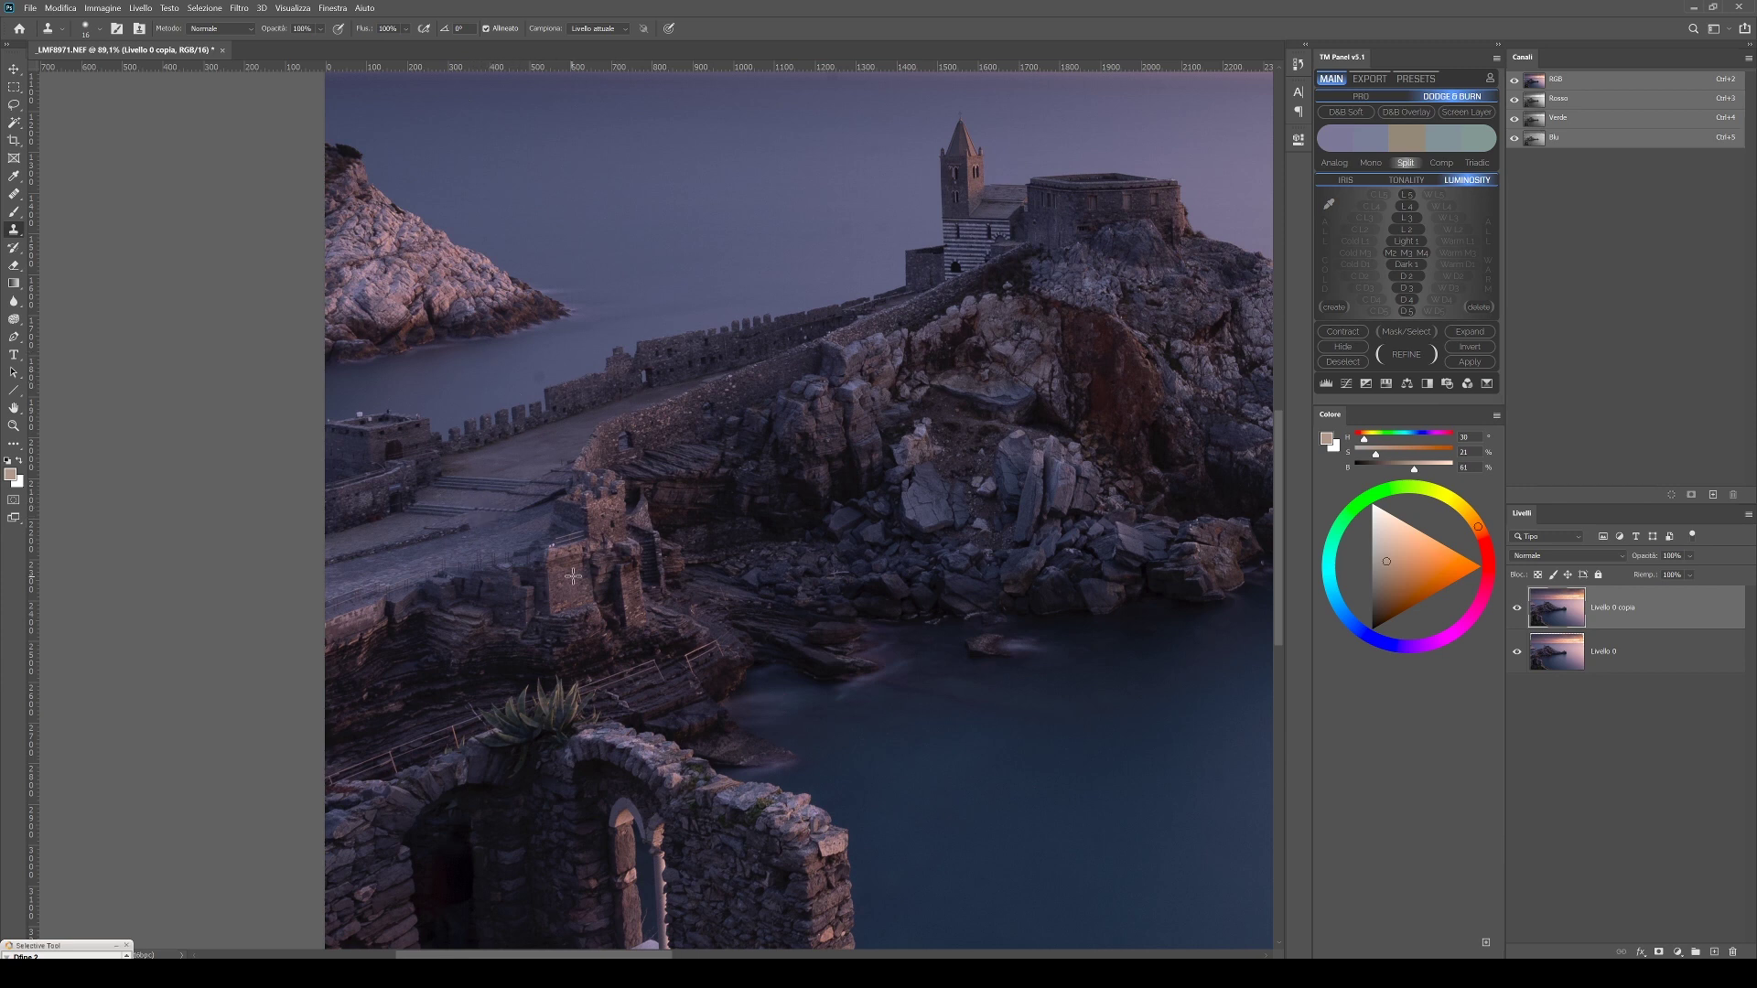
scroll(469, 478, "down", 4)
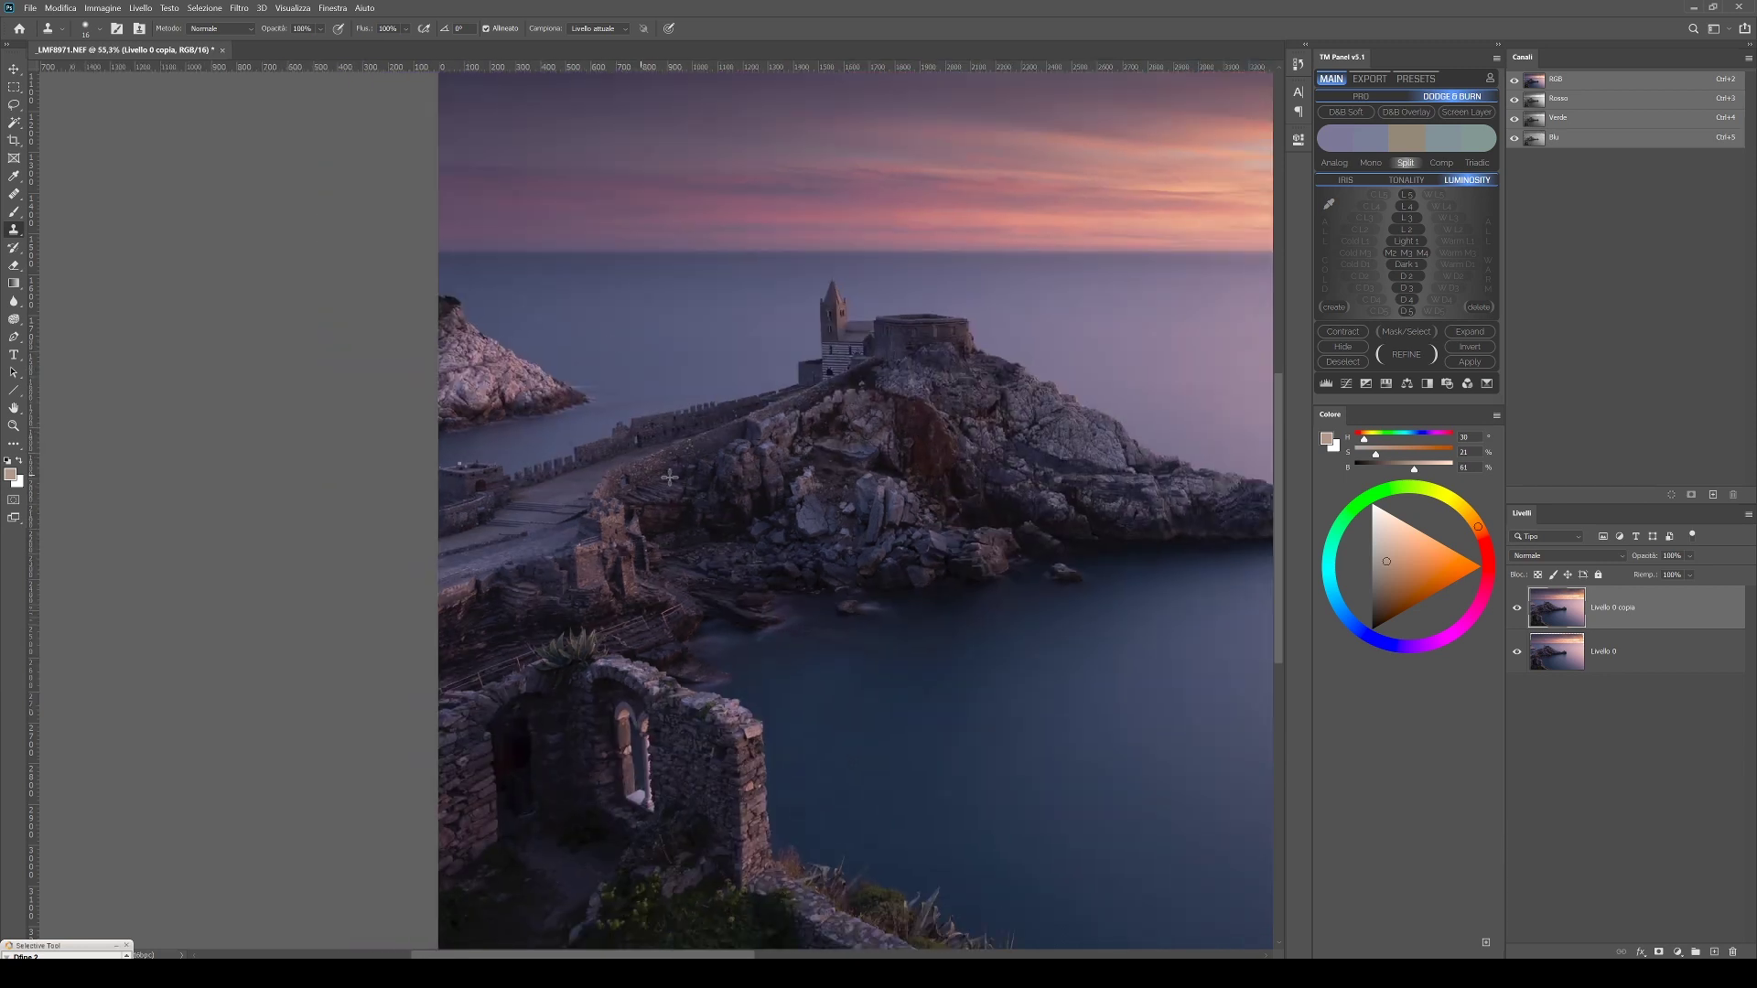
scroll(577, 510, "down", 3)
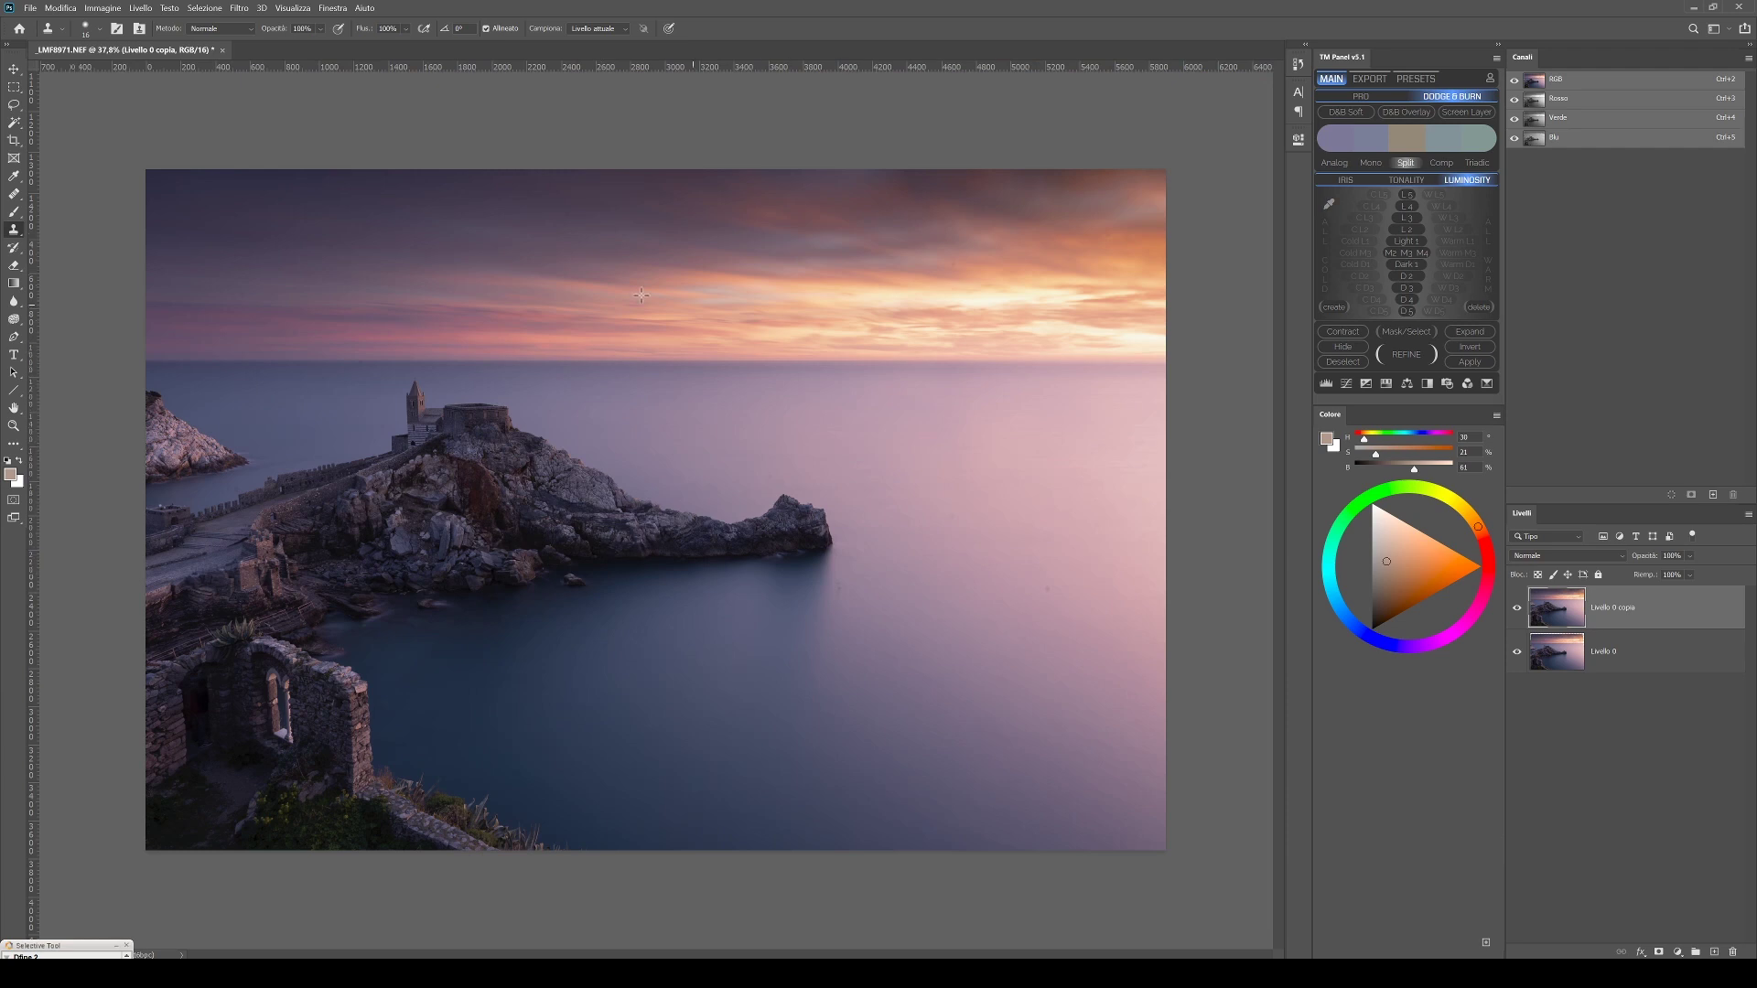
Open the Camera Raw filter's Spot Removal tool with Visualize Spots enabled
left_click(240, 8)
left_click(274, 80)
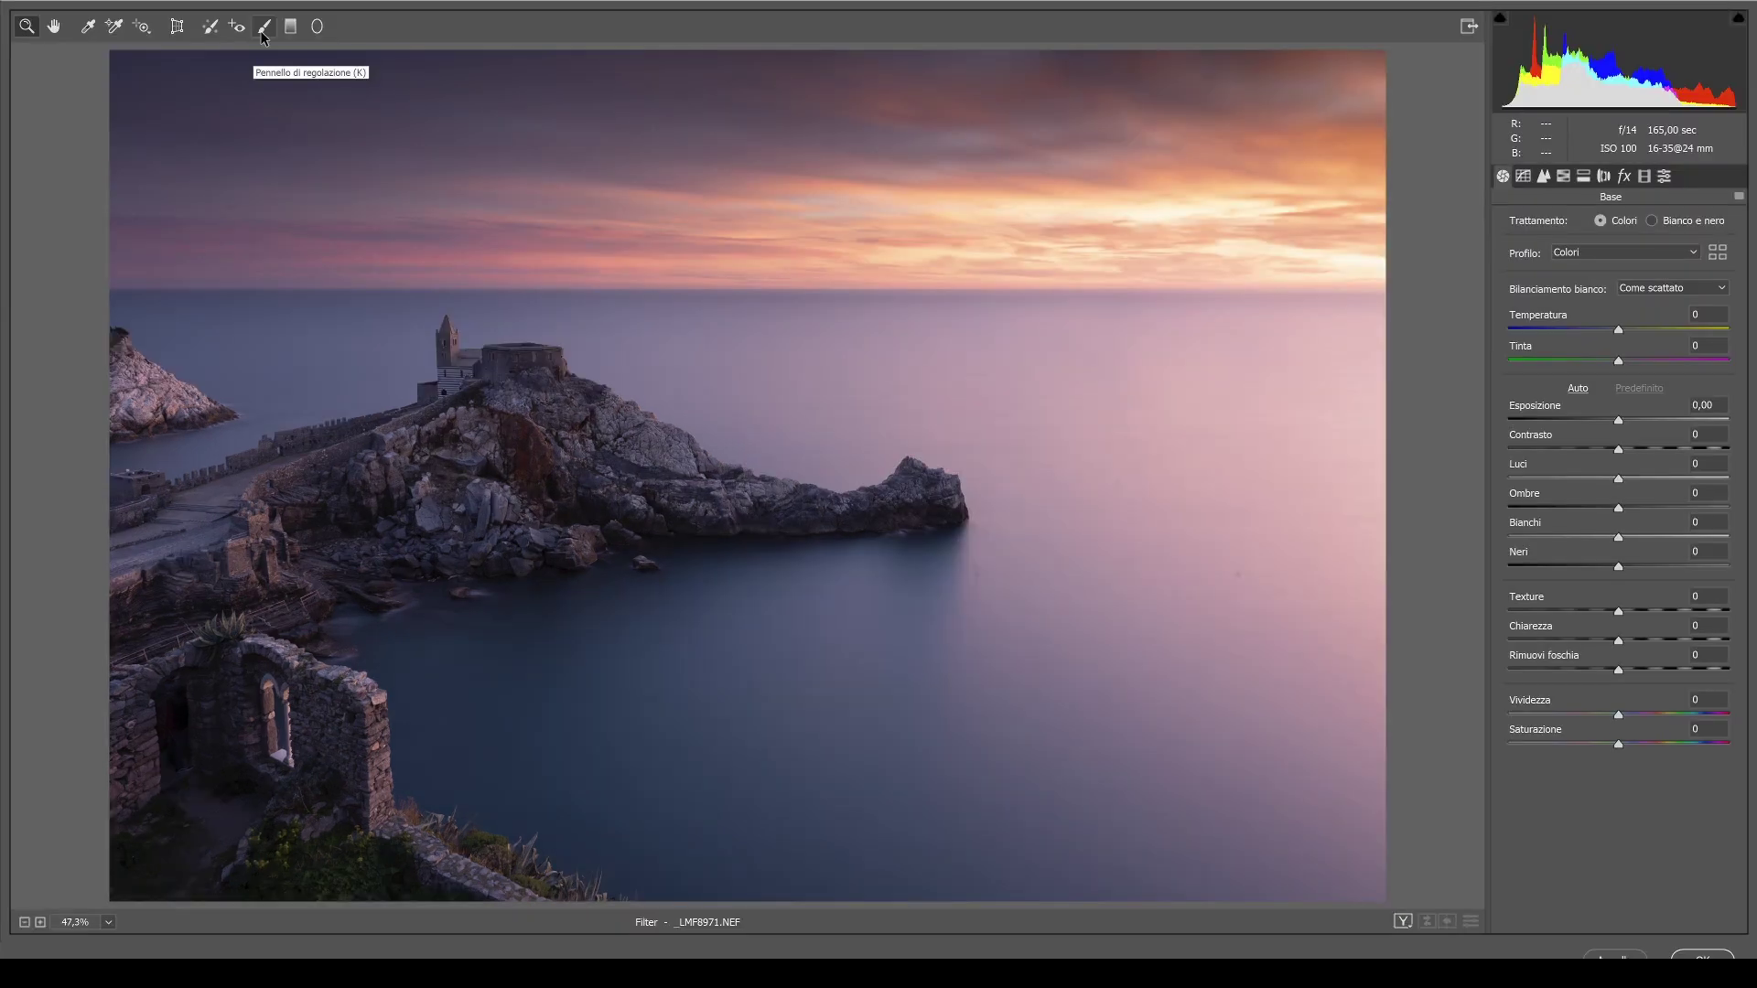
left_click(210, 27)
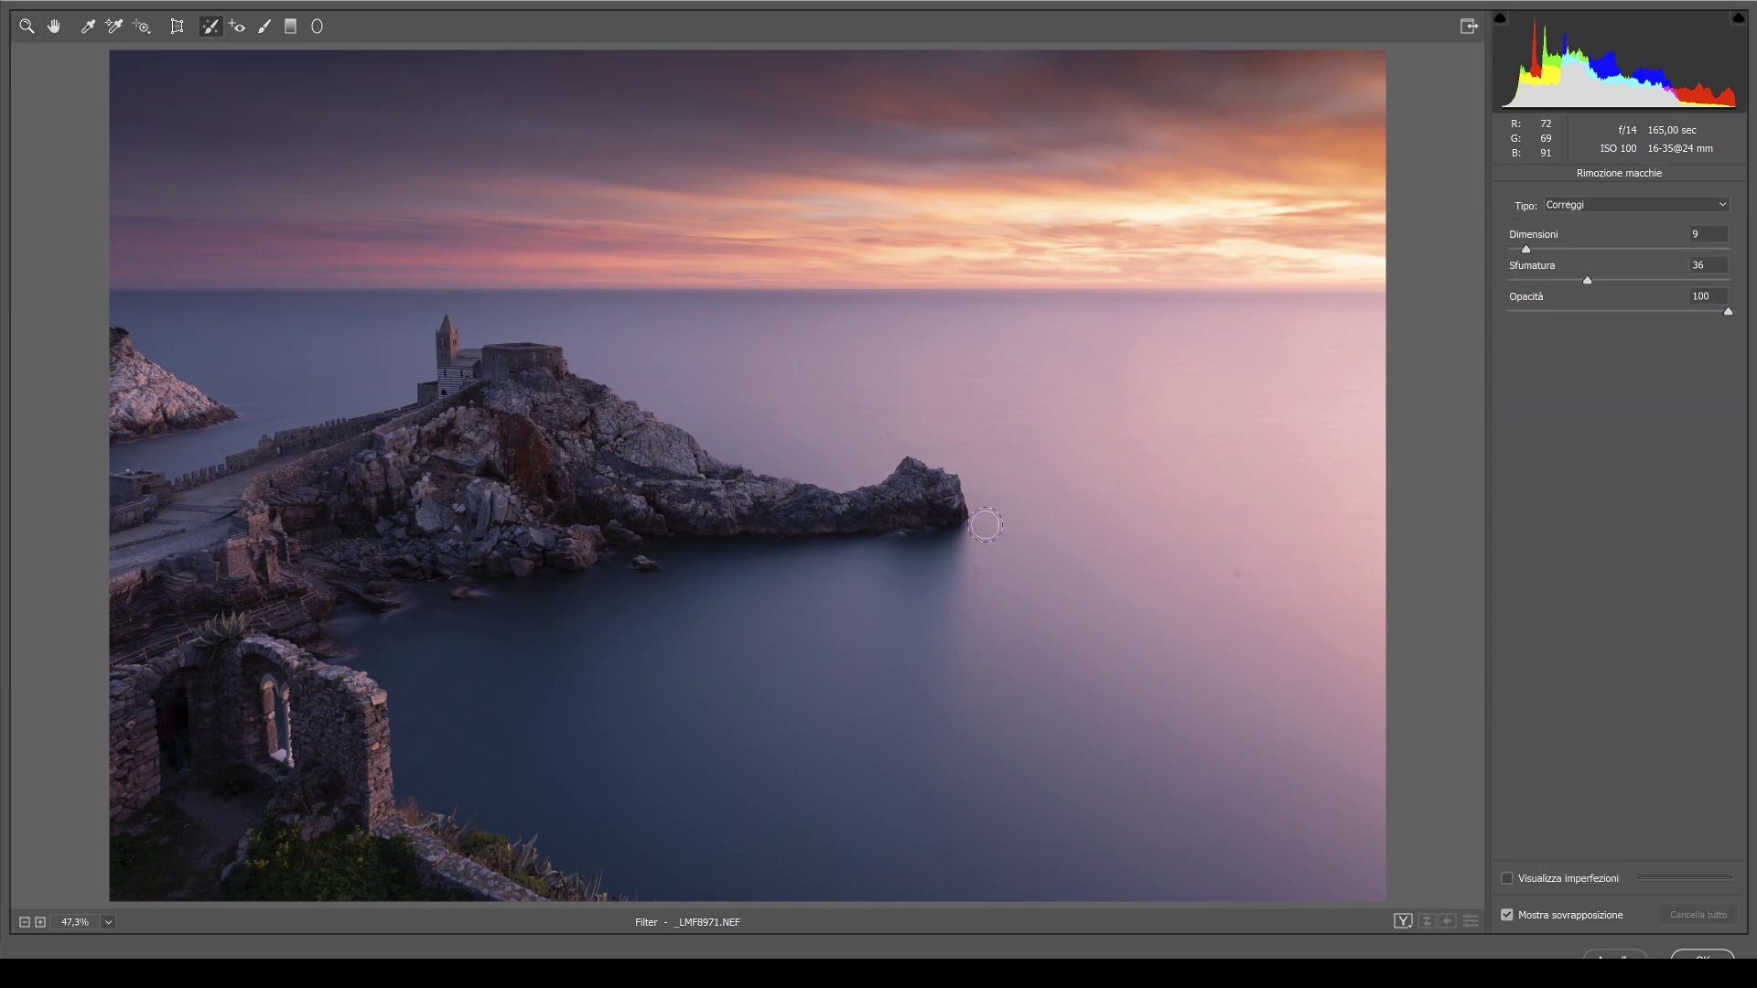
left_click(1506, 877)
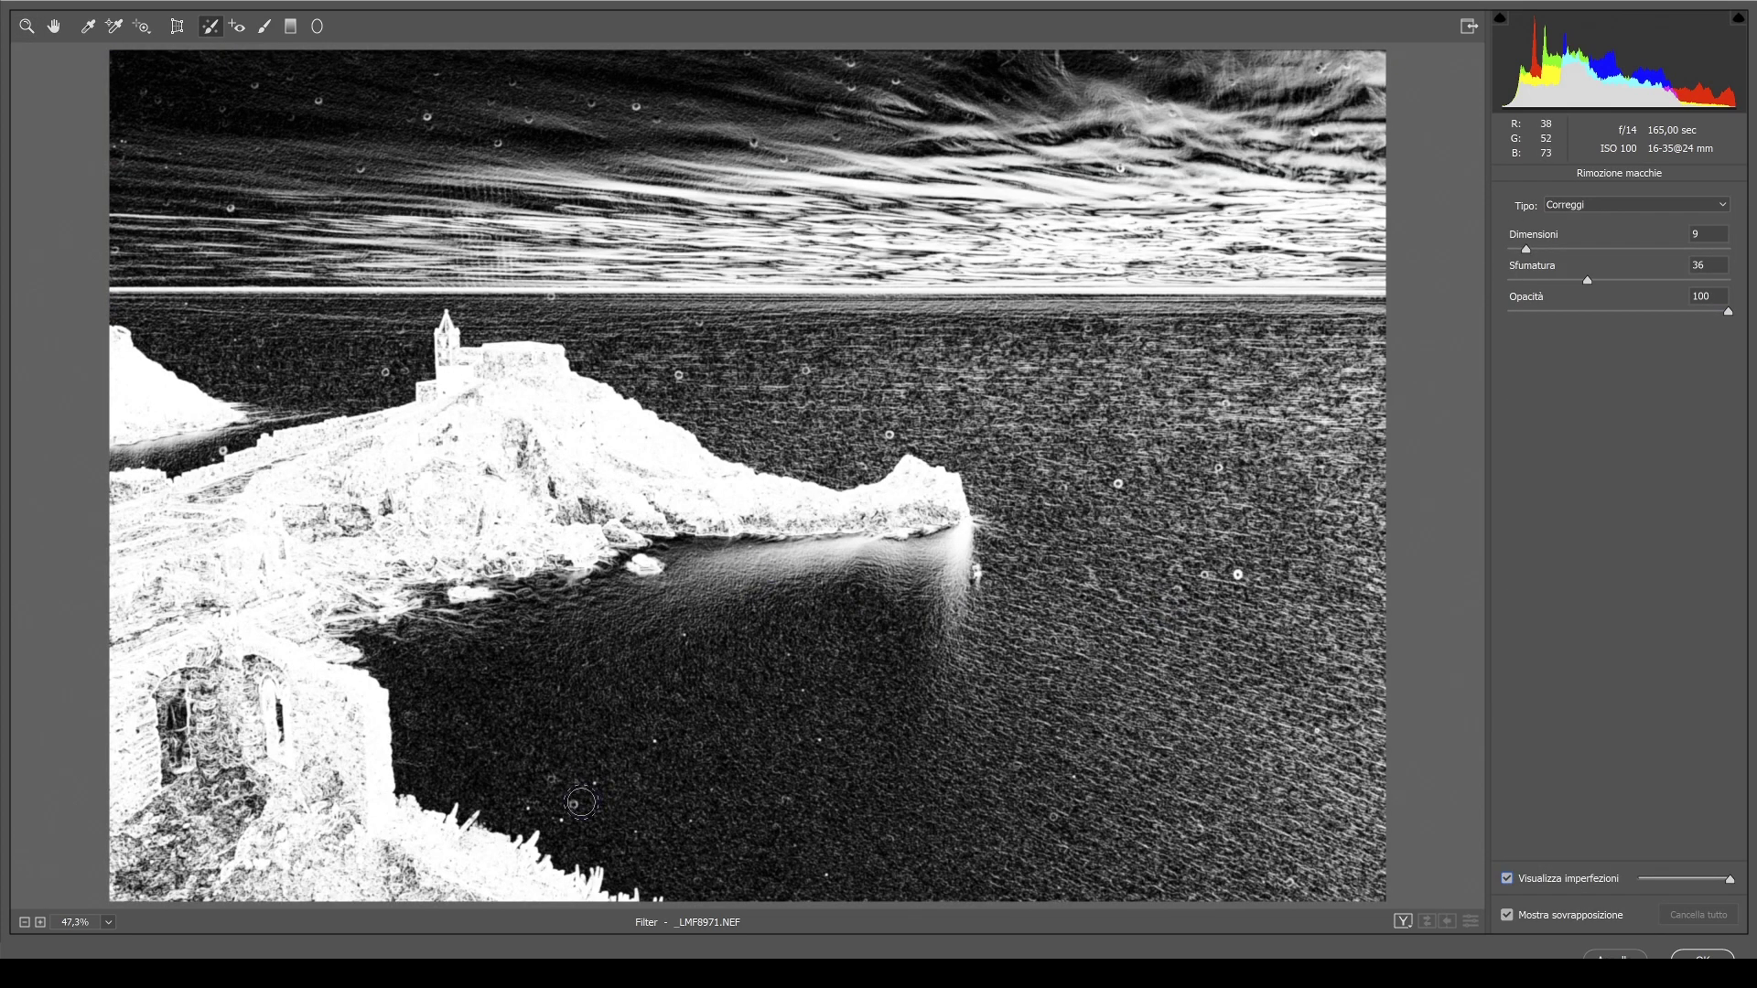
Heal the dust spots scattered across the sea and lower sky
left_click(575, 805)
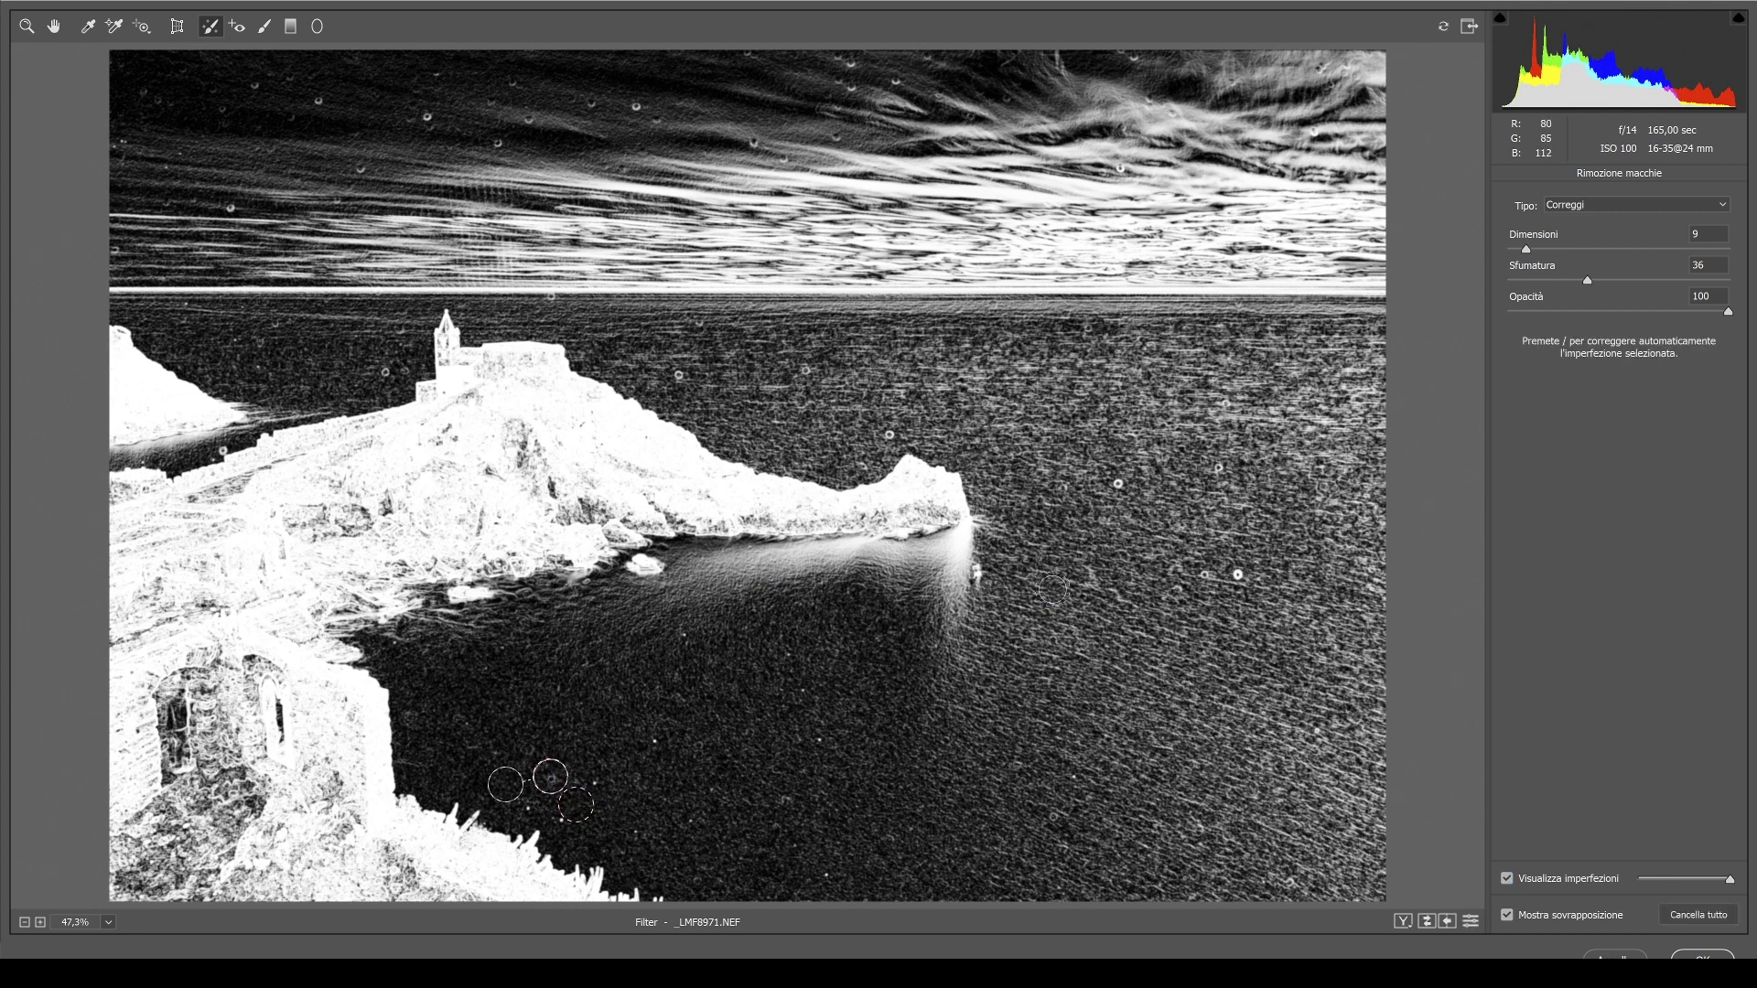
left_click(1237, 574)
left_click(1181, 586)
left_click(1121, 487)
left_click(985, 572)
left_click(888, 434)
left_click(393, 370)
left_click(229, 206)
left_click(552, 298)
left_click(1054, 815)
left_click(151, 94)
left_click(284, 77)
left_click(308, 181)
Heal the dust spots along the upper sky, setting the healing feather to fully soft
left_click(512, 81)
left_click(568, 97)
left_click(659, 118)
left_click(756, 136)
left_click(838, 107)
left_click(898, 79)
left_click(1170, 111)
left_click(1101, 165)
left_click(1231, 75)
left_click(1316, 64)
left_click(1382, 94)
left_click(1006, 99)
left_click_drag(1635, 280, 1729, 280)
left_click(970, 113)
left_click(937, 91)
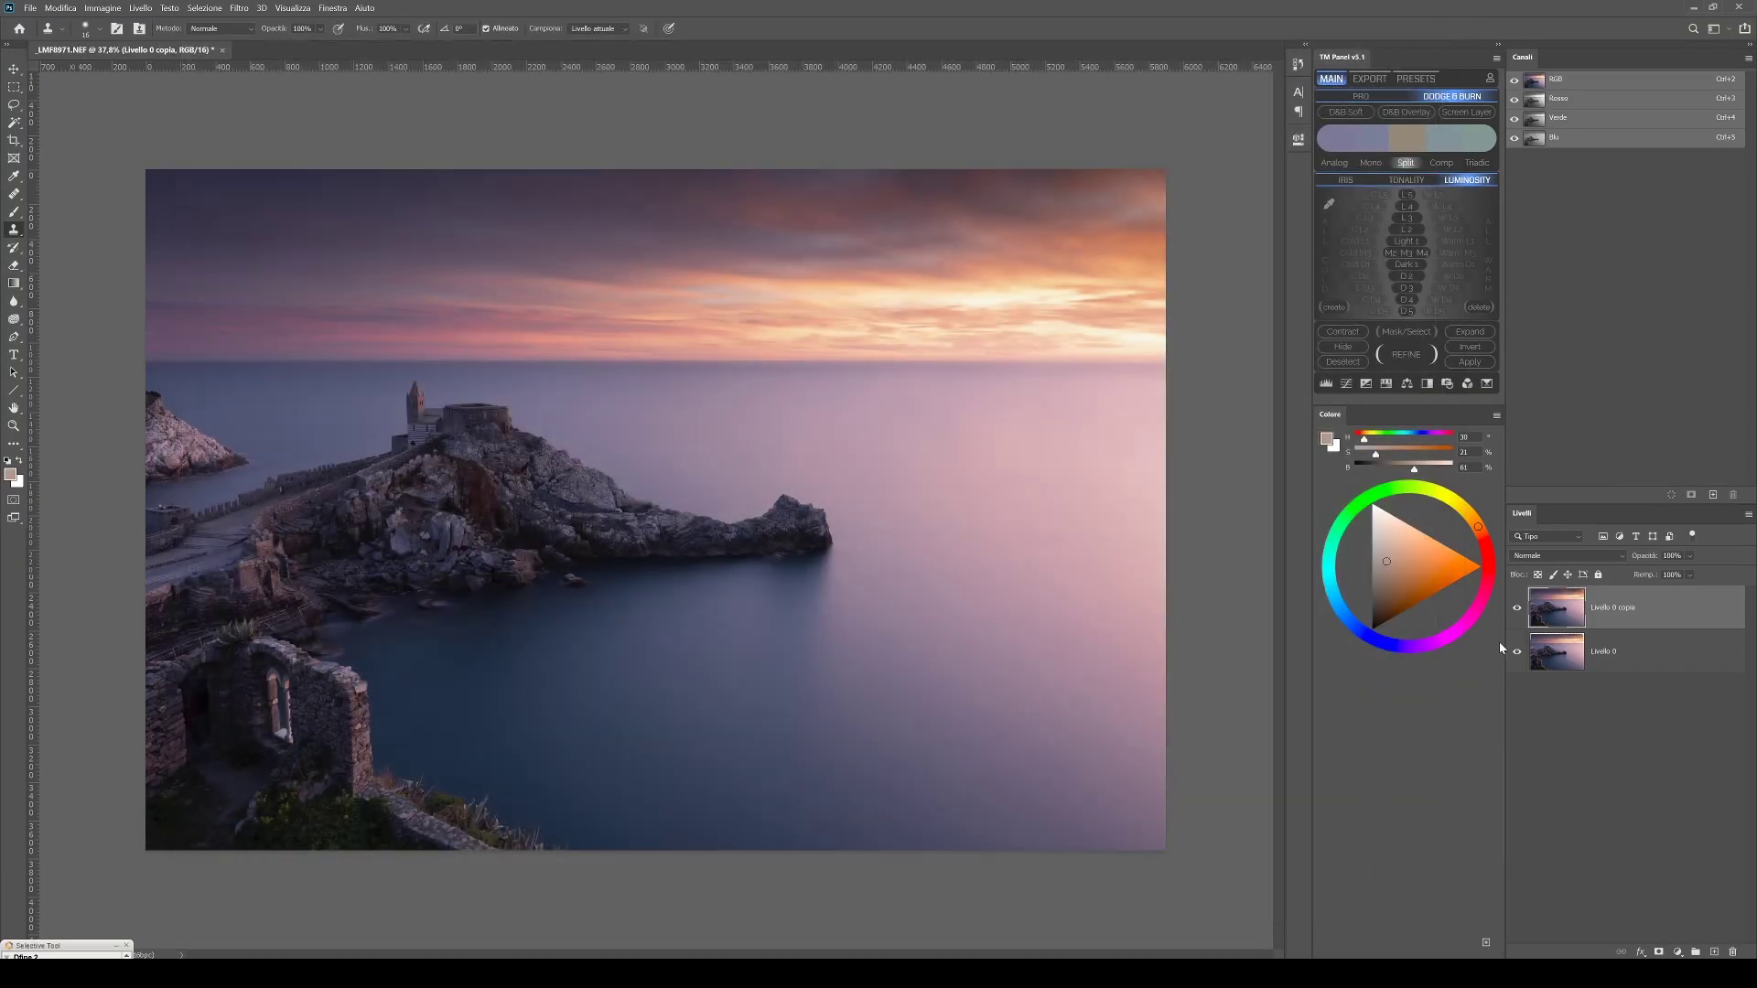
Add Level_Mid_2, a Levels layer masked to M2 midtones, lowering the white point to brighten
left_click(1515, 607)
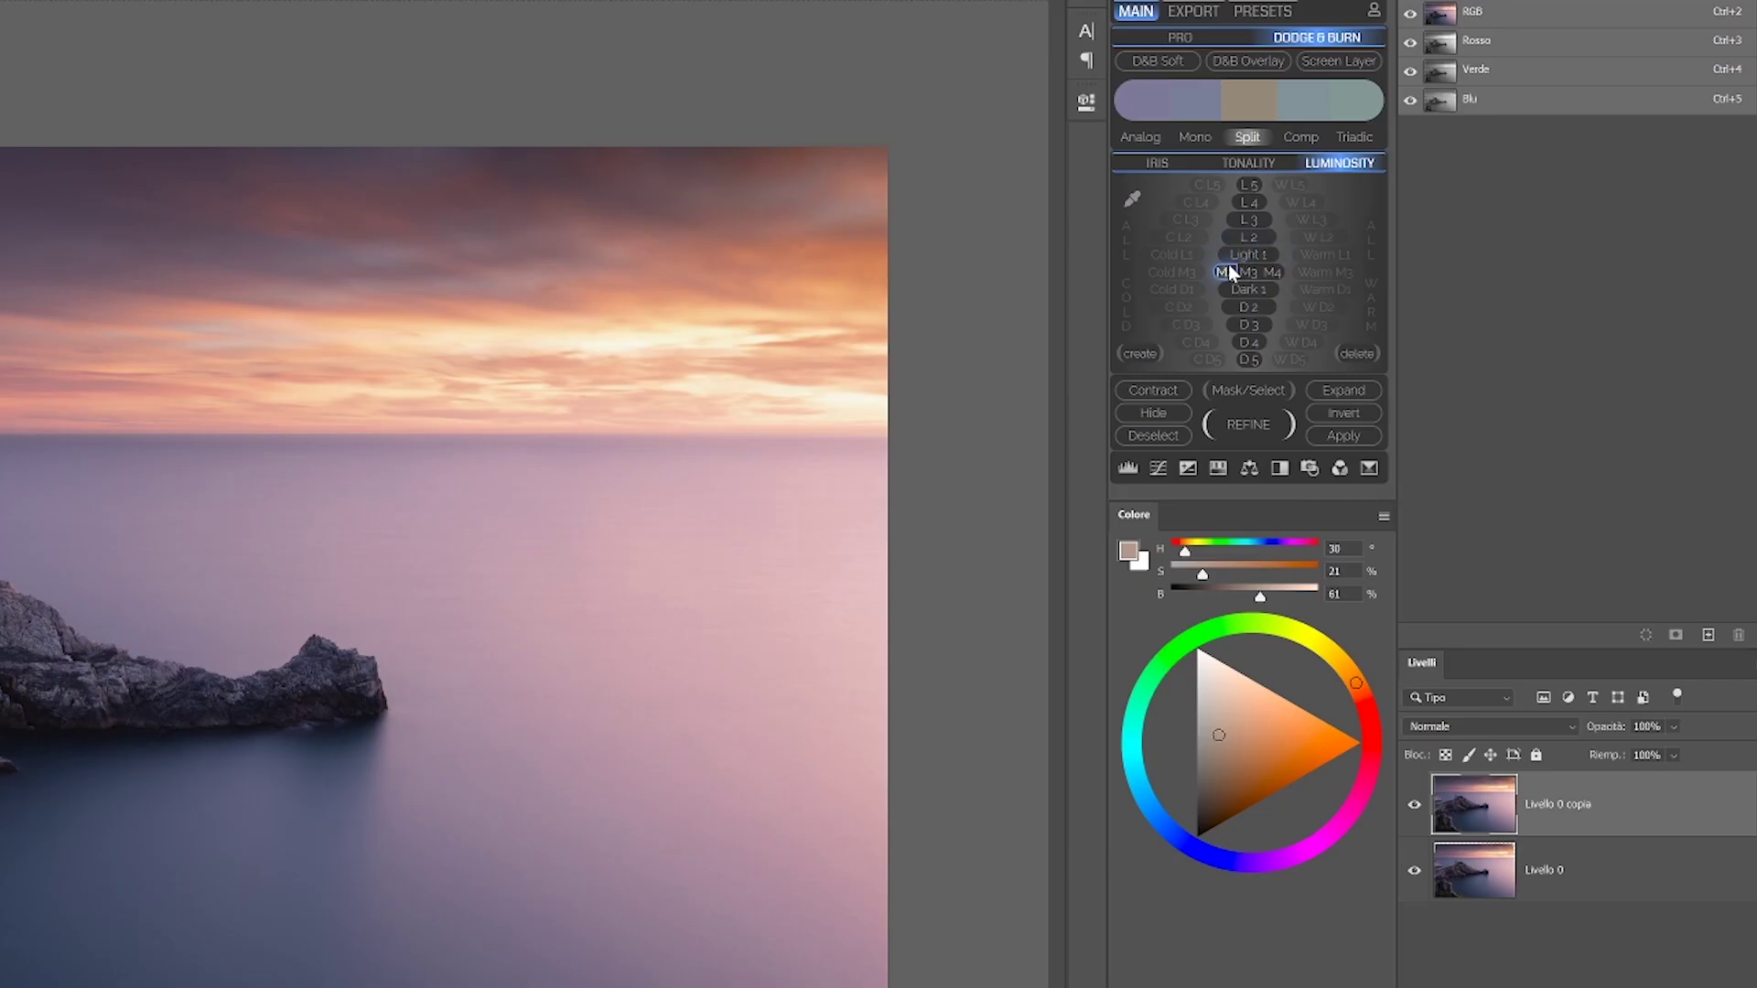
left_click(1227, 269)
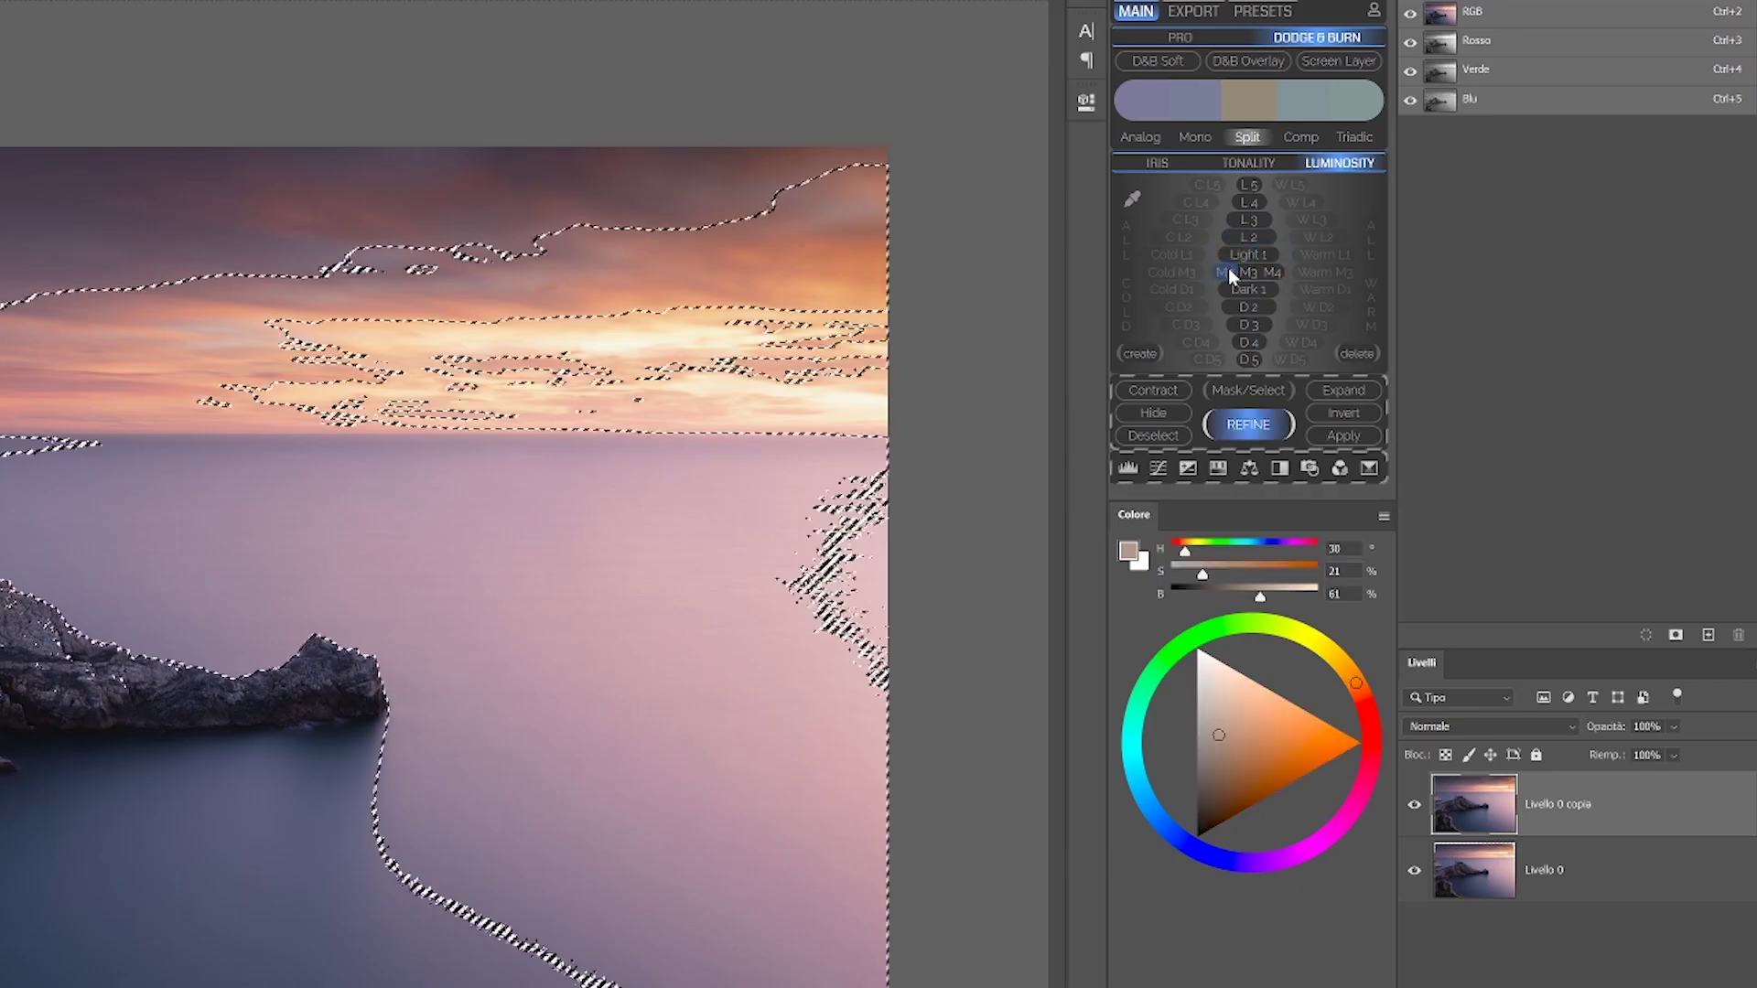
left_click(1127, 468)
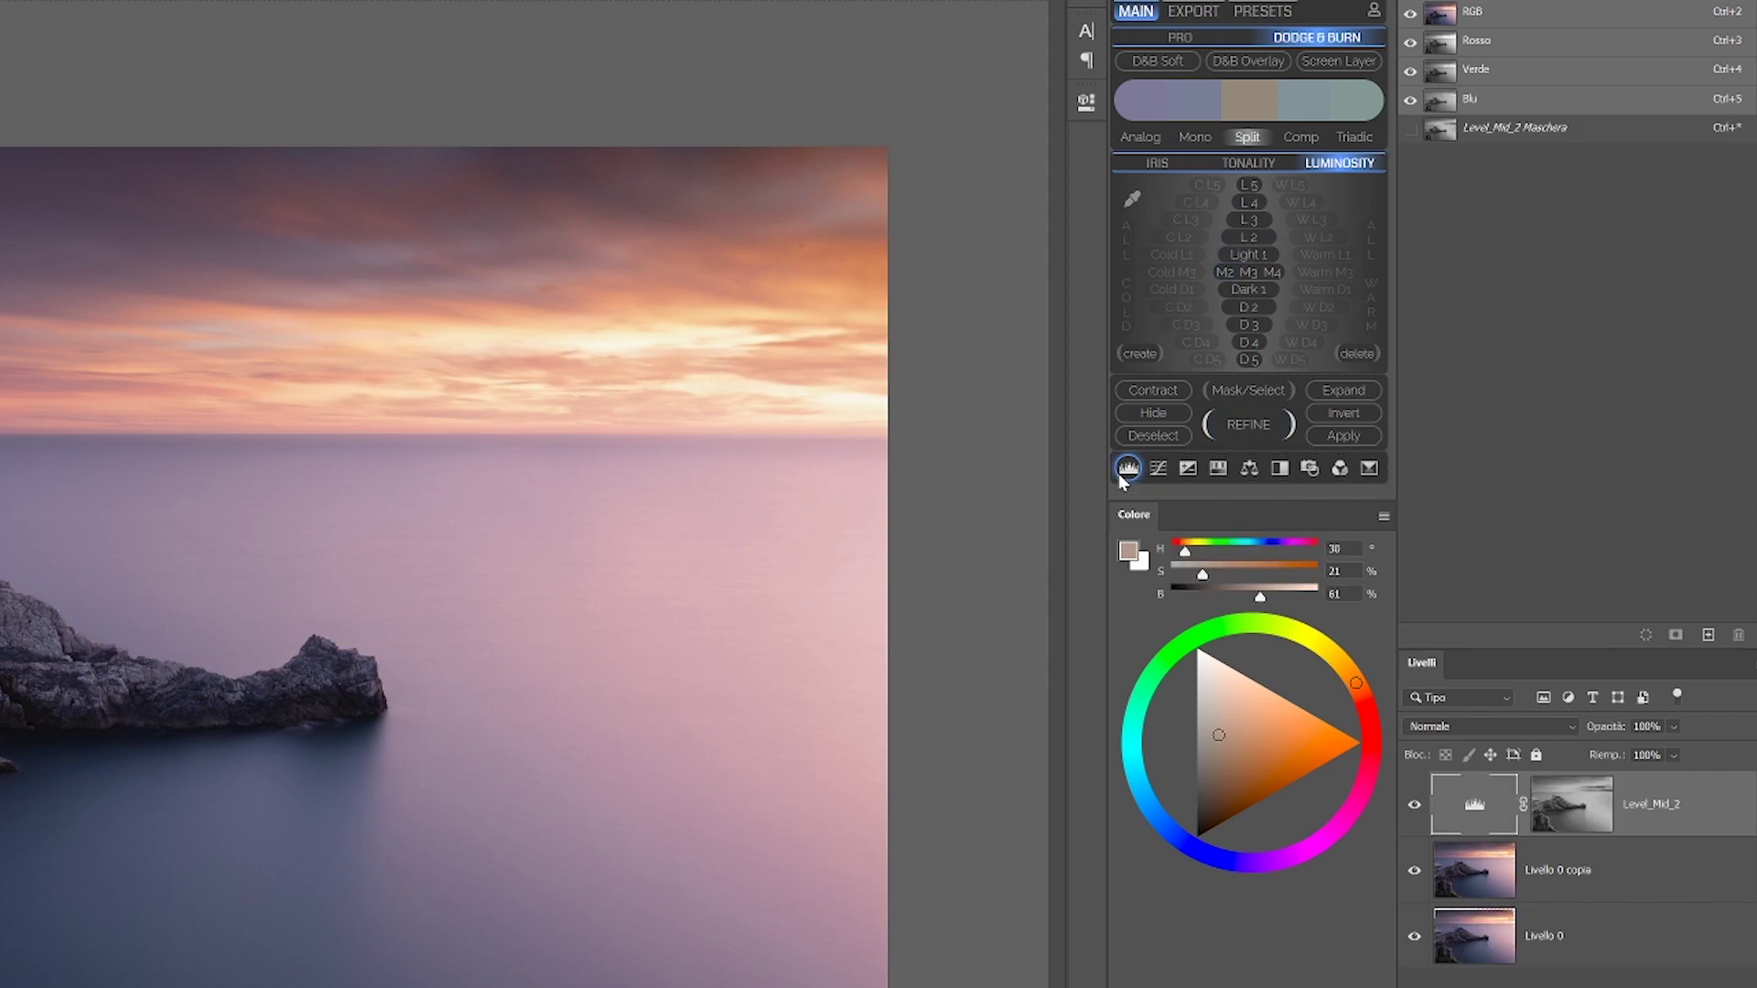
left_click_drag(952, 319, 934, 321)
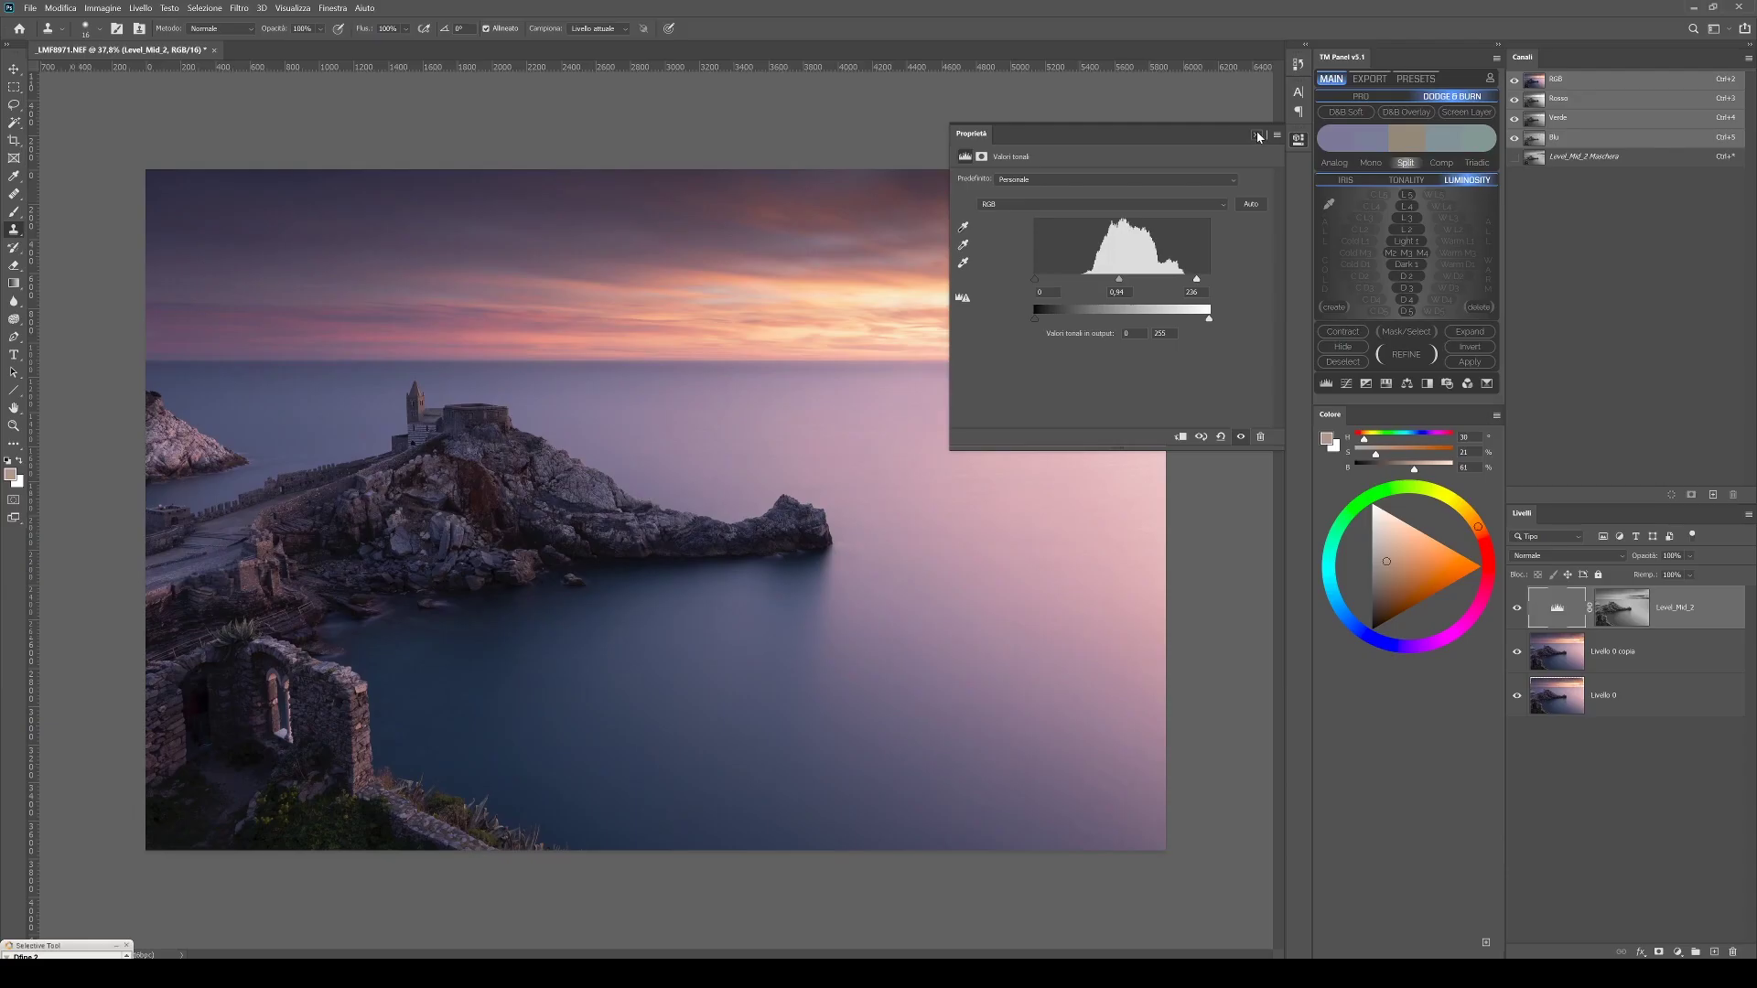
left_click(1255, 133)
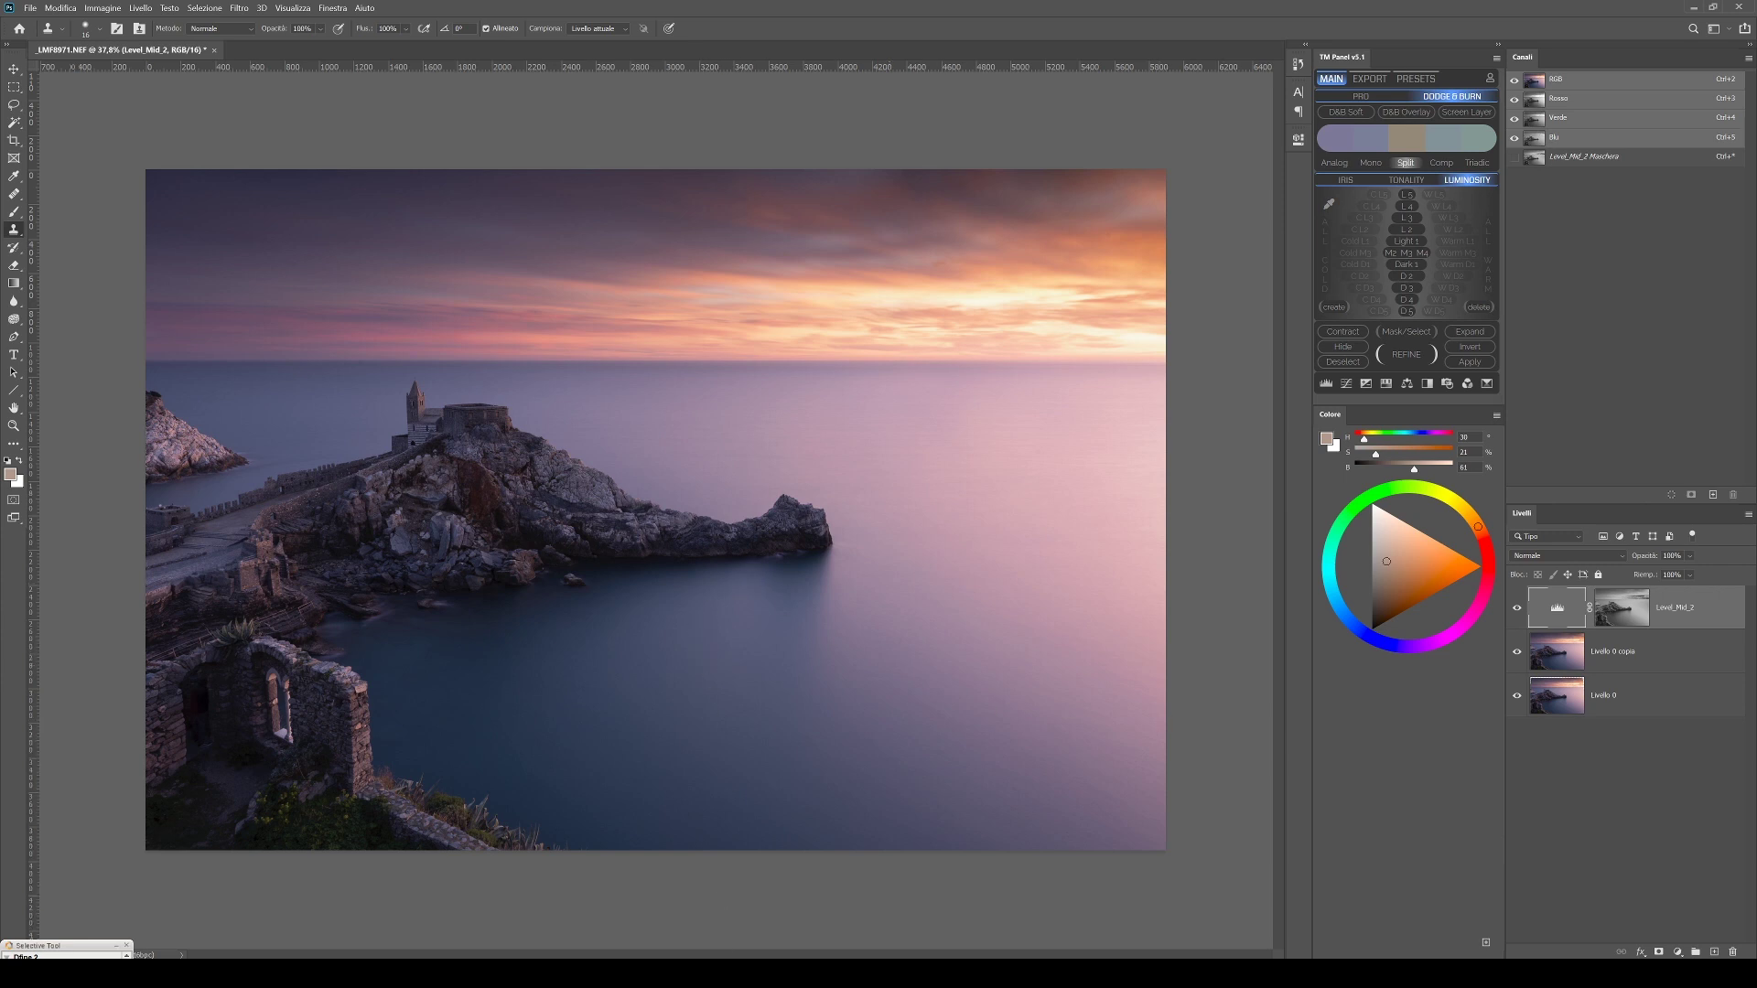
left_click(703, 972)
Select the Importa history step to view the photo as originally imported
left_click(115, 771)
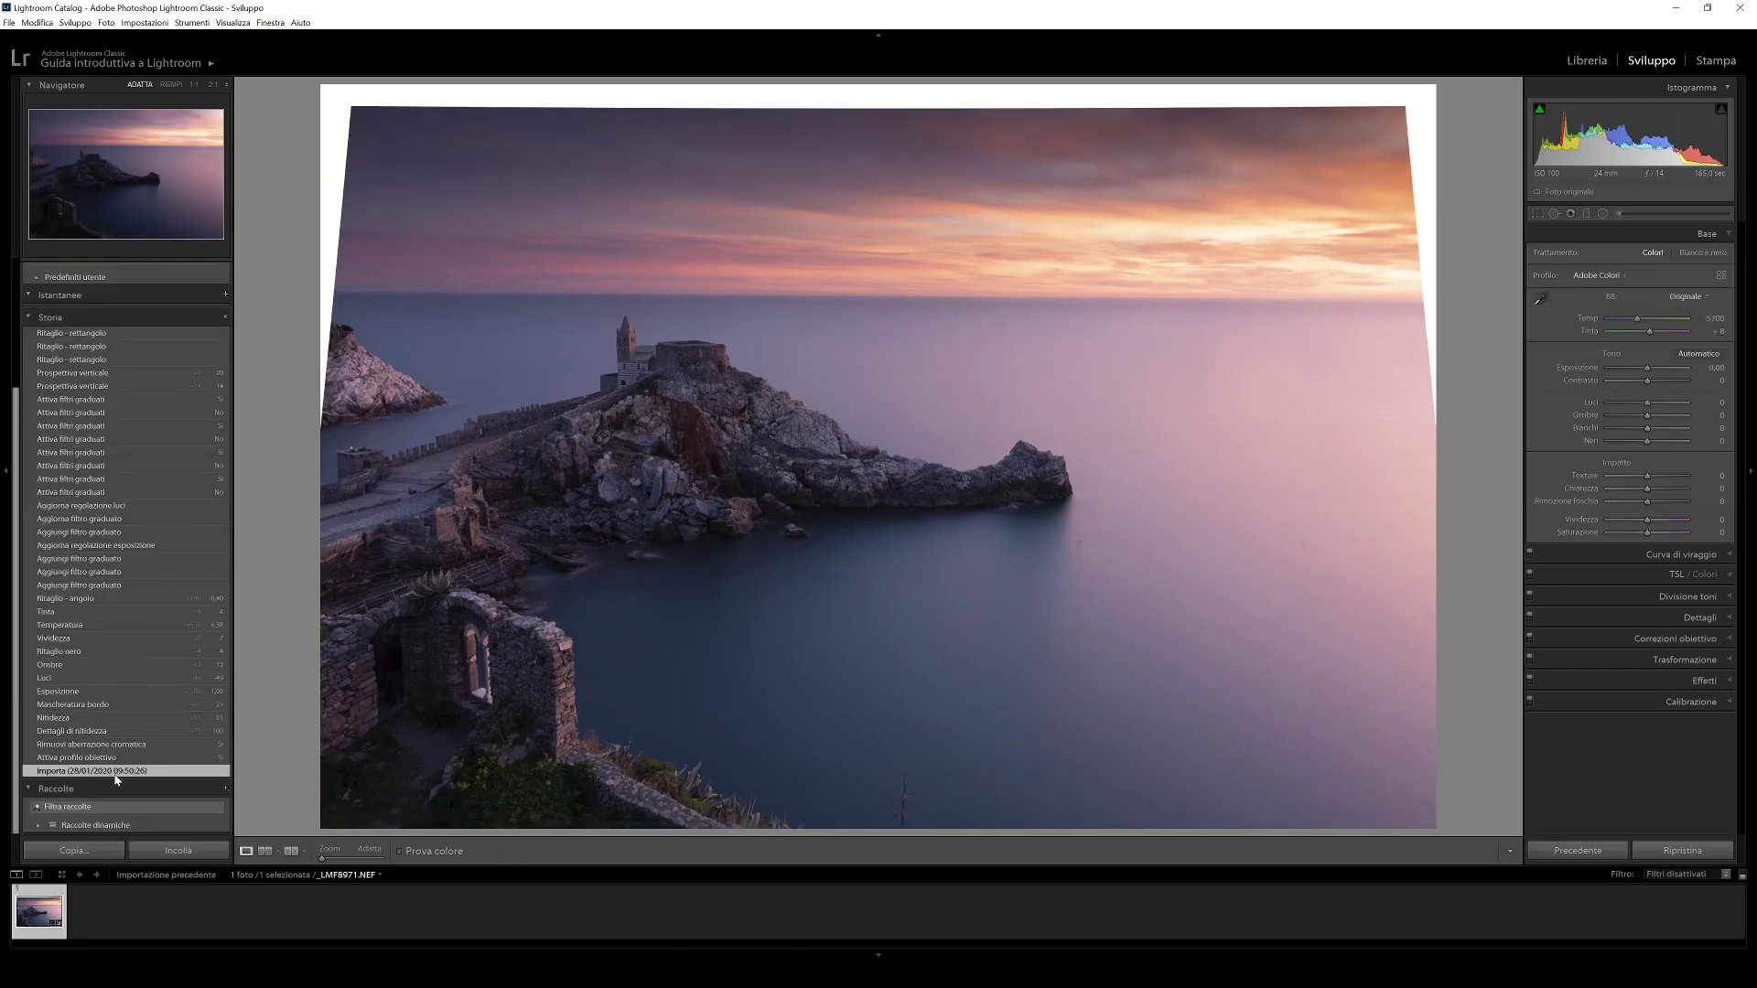